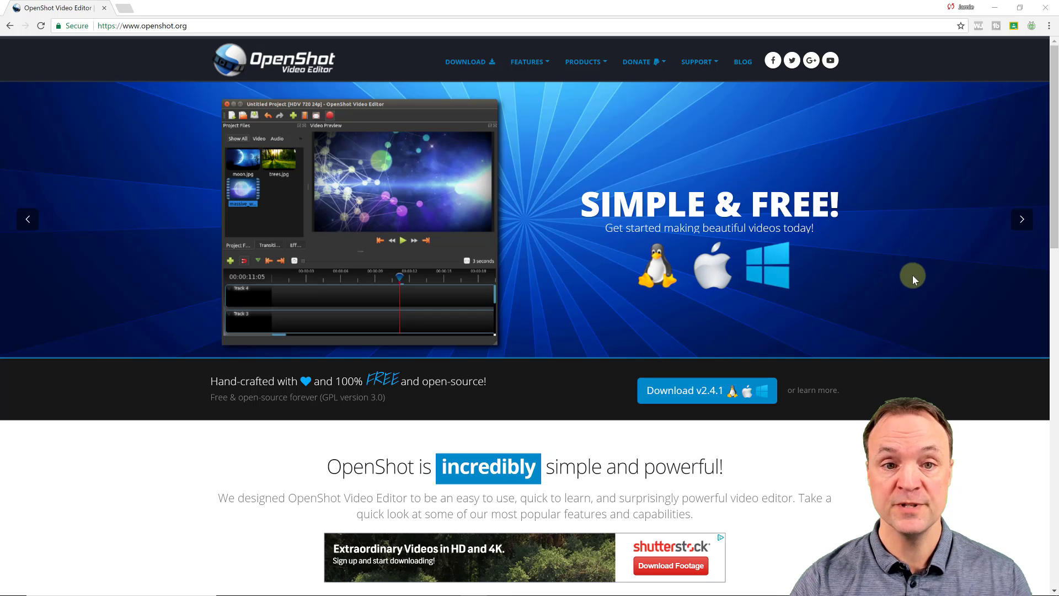
Open the download page of the OpenShot website.
left_click(466, 63)
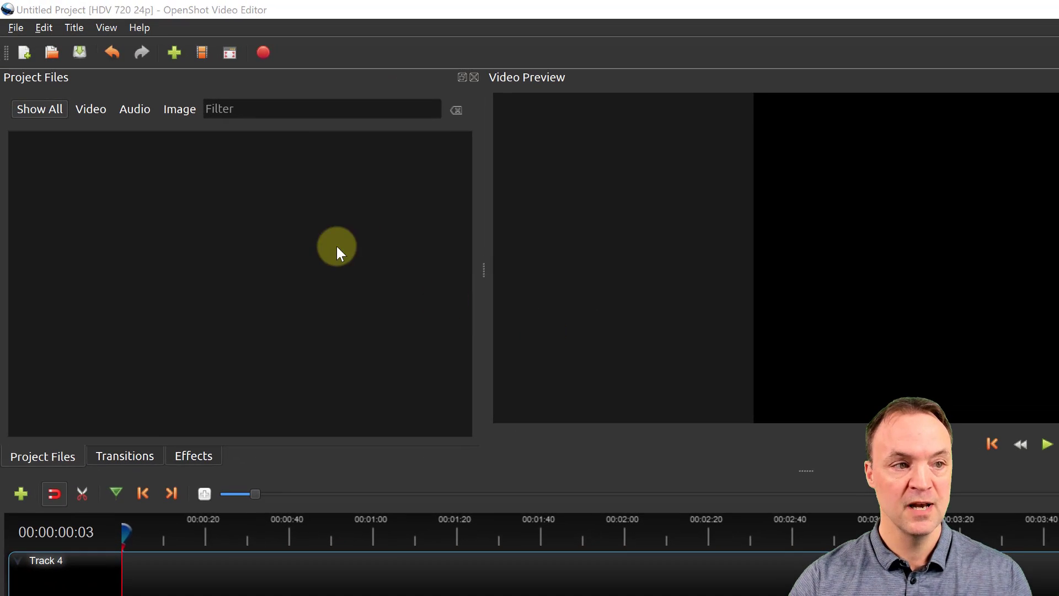
left_click(16, 29)
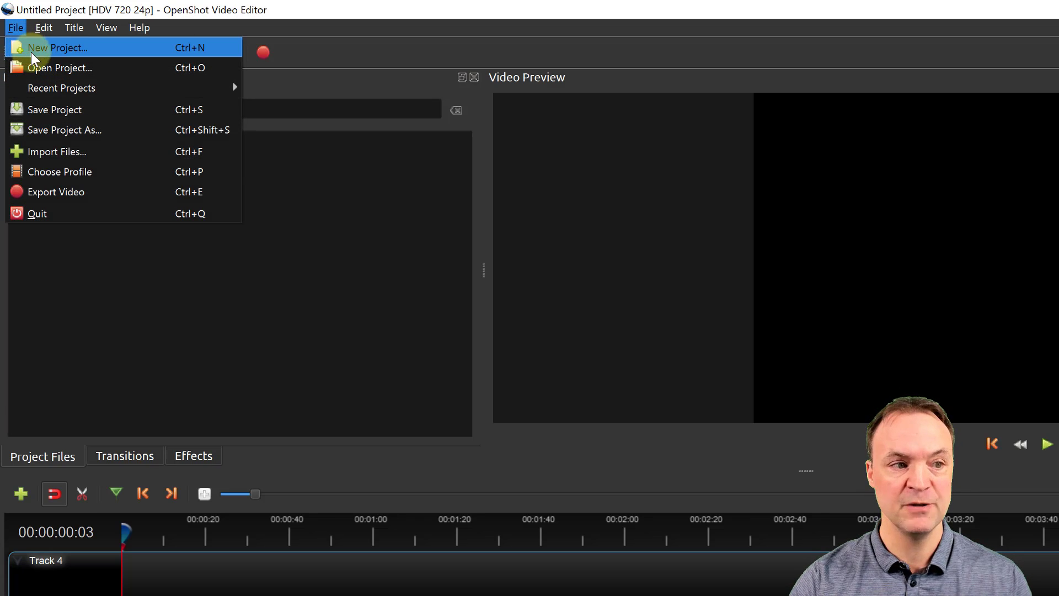
left_click(327, 214)
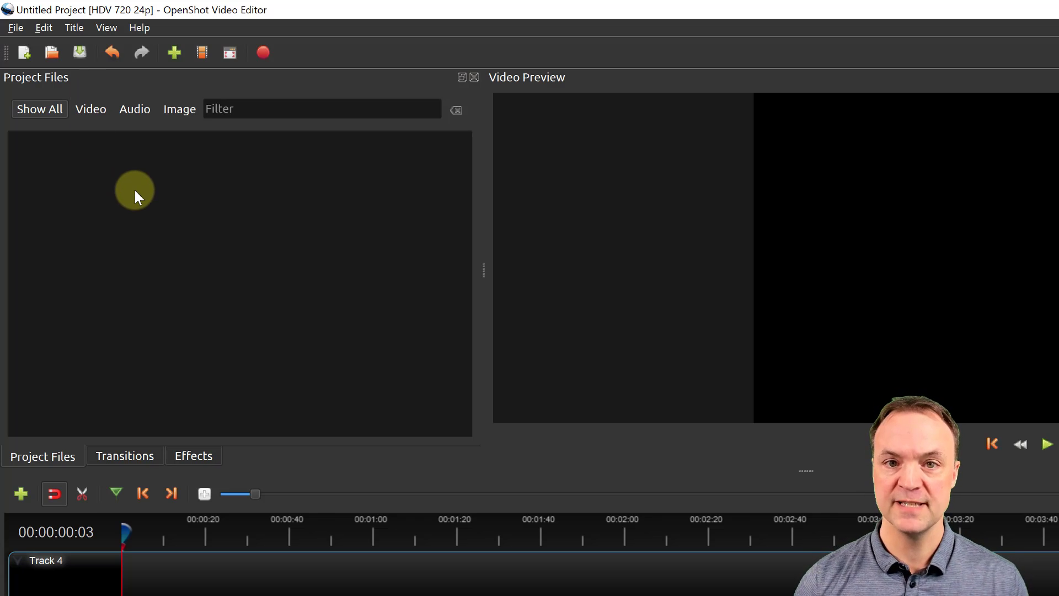
Examine the application preferences, including the available interface languages and the list of keyboard shortcuts.
left_click(45, 27)
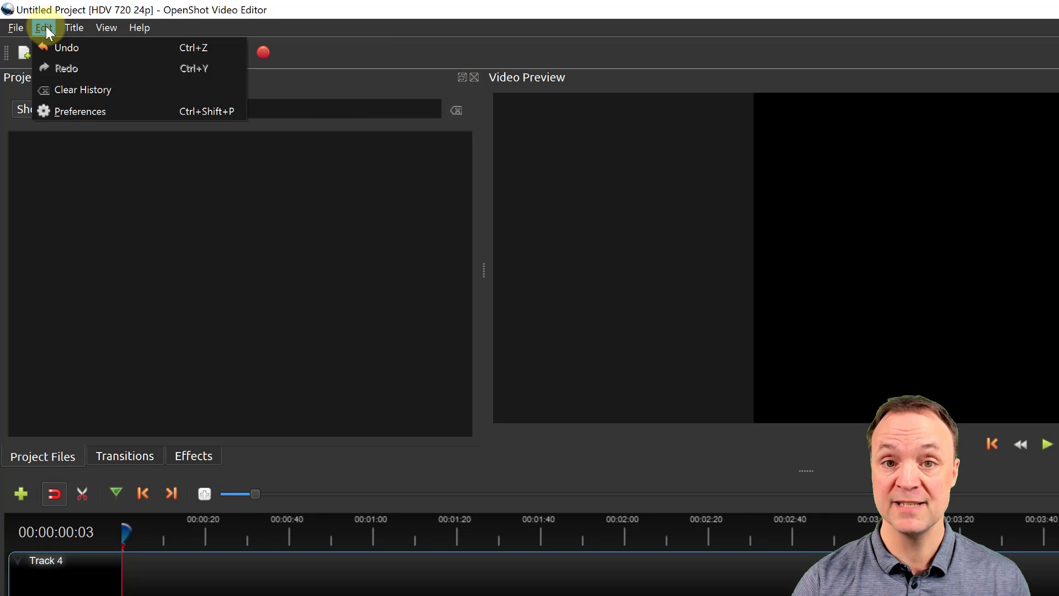
left_click(81, 112)
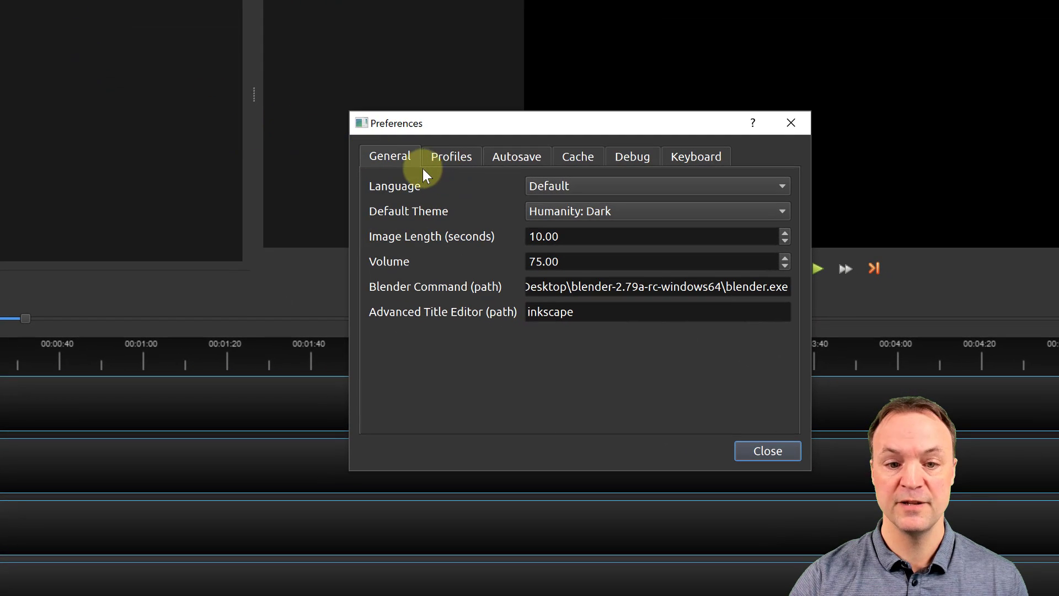
left_click(582, 189)
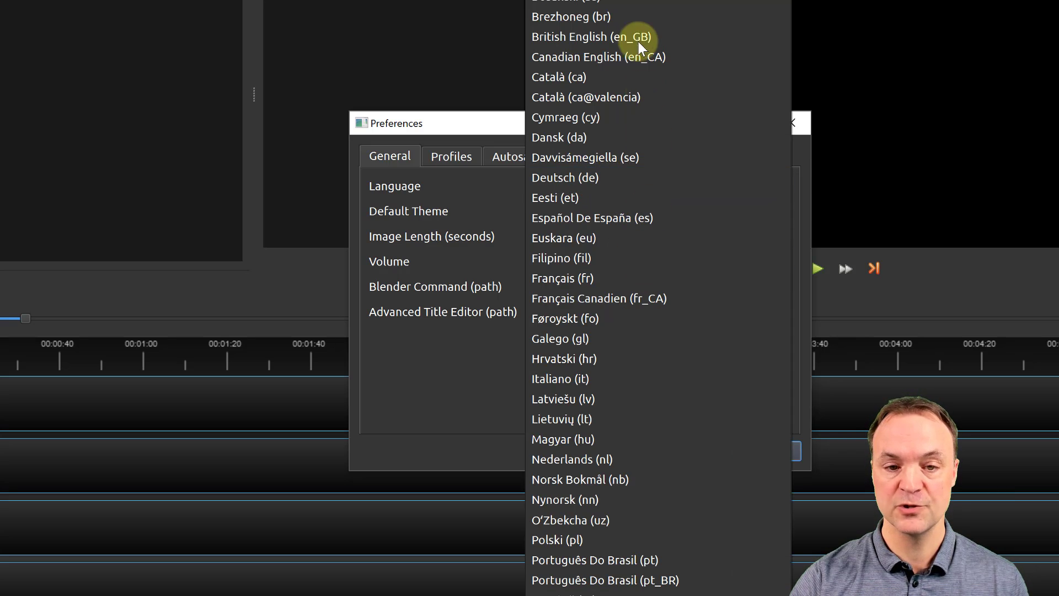
left_click(483, 383)
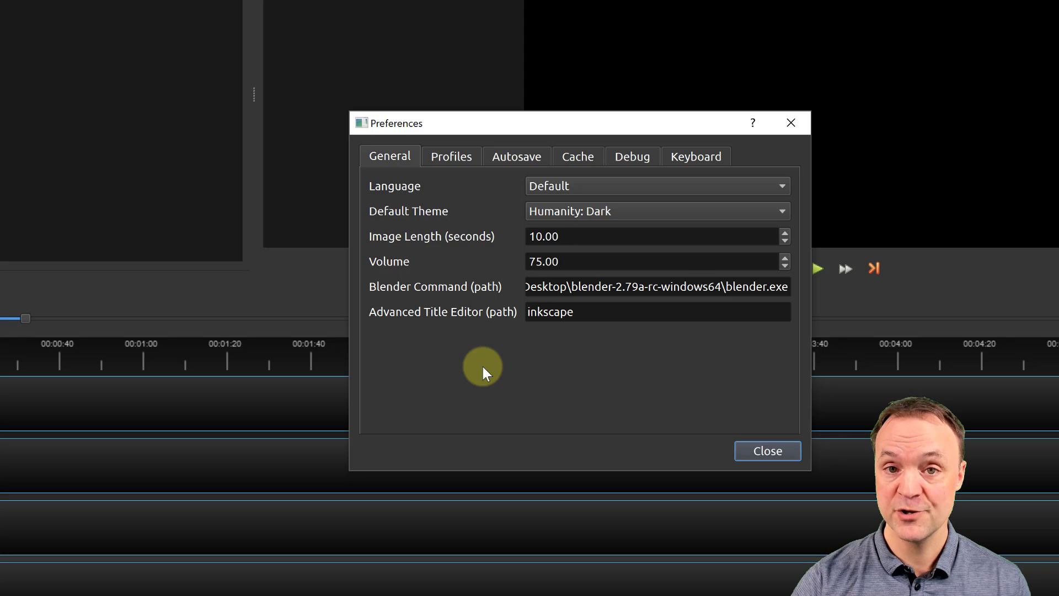
left_click(695, 157)
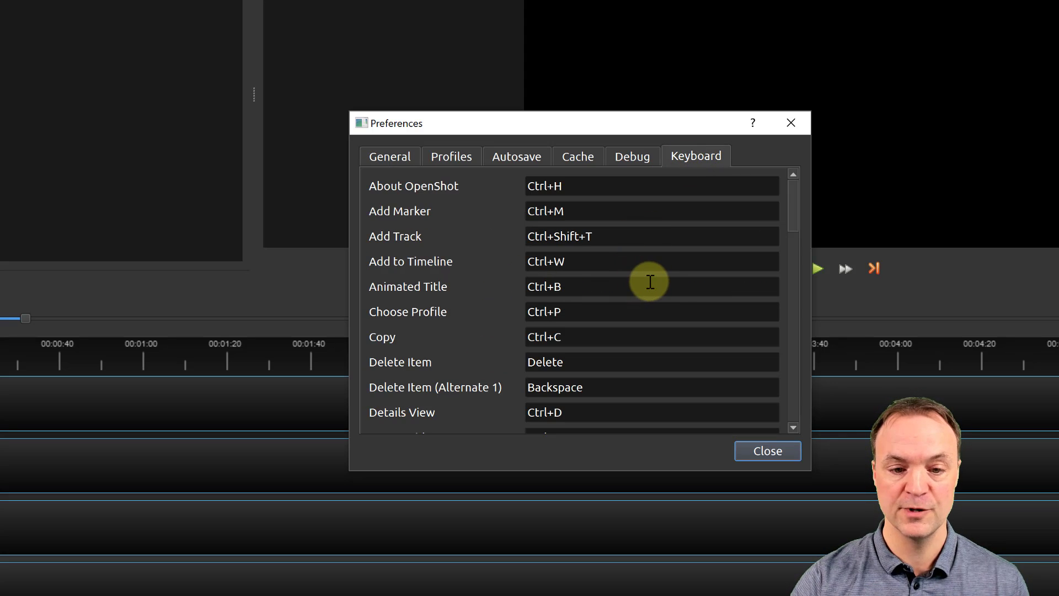
scroll(650, 275, "down", 2)
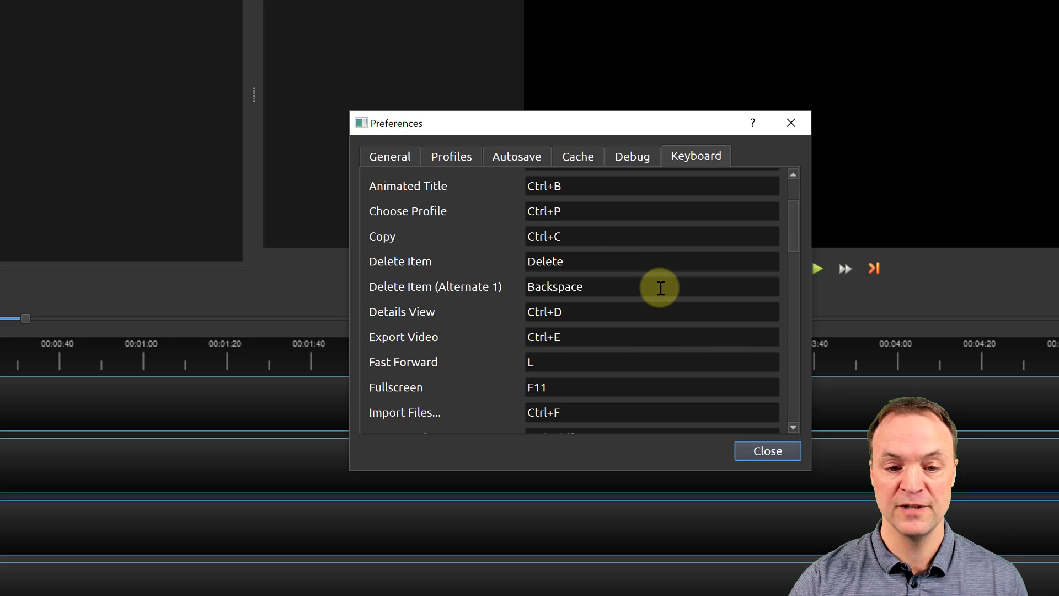
scroll(662, 284, "down", 2)
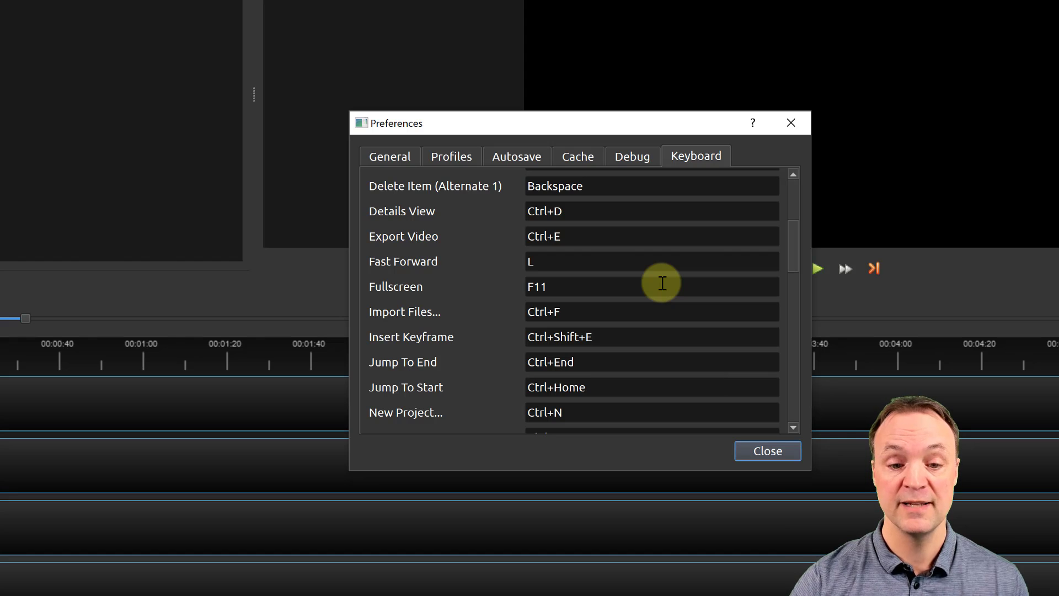
left_click(767, 452)
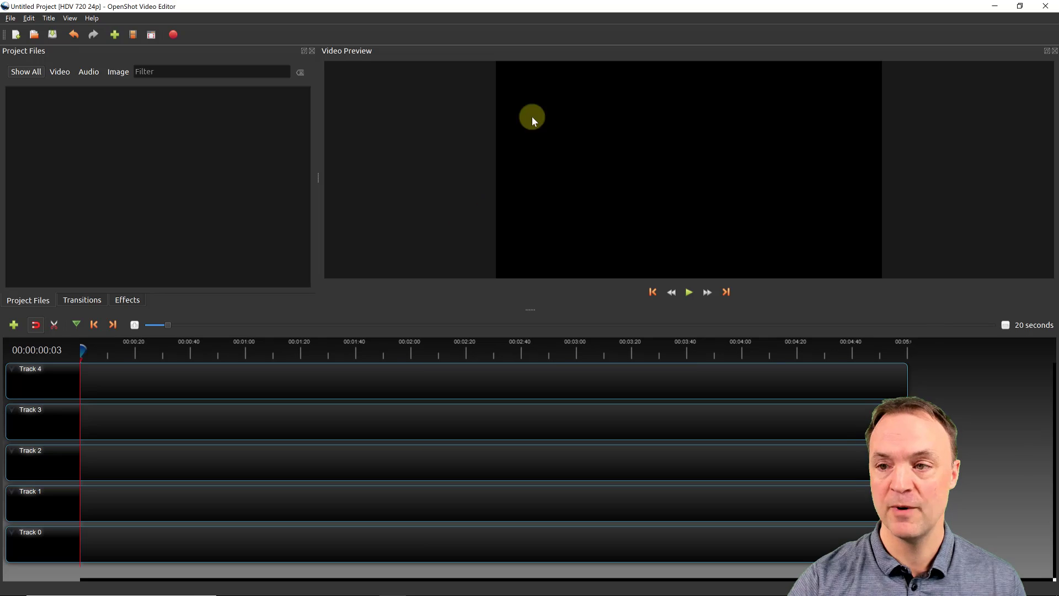
Import all eleven media files from the desktop's OpenShot folder into the project files.
left_click(1019, 7)
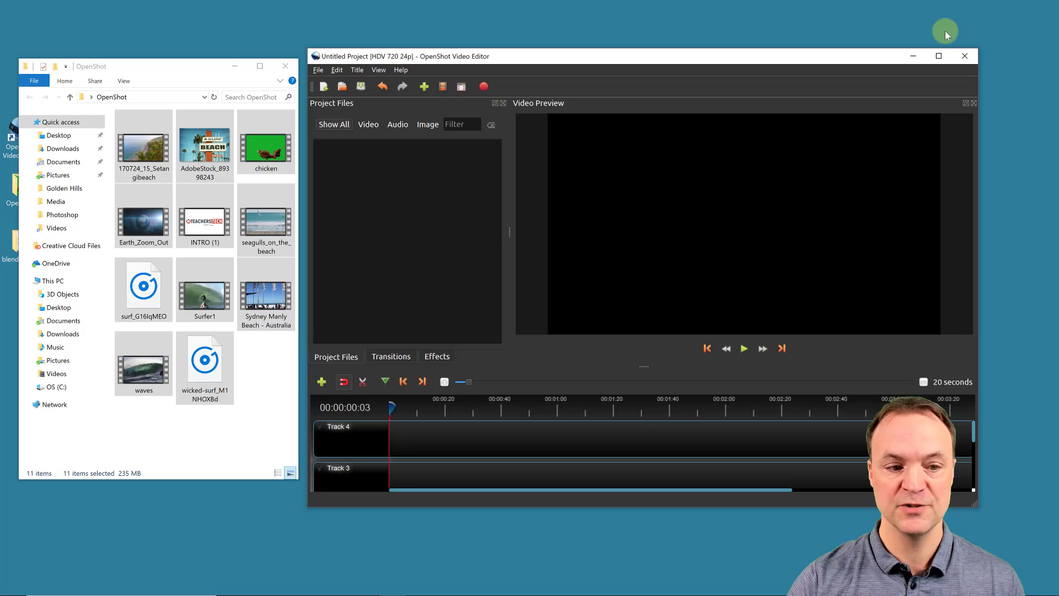
left_click(225, 450)
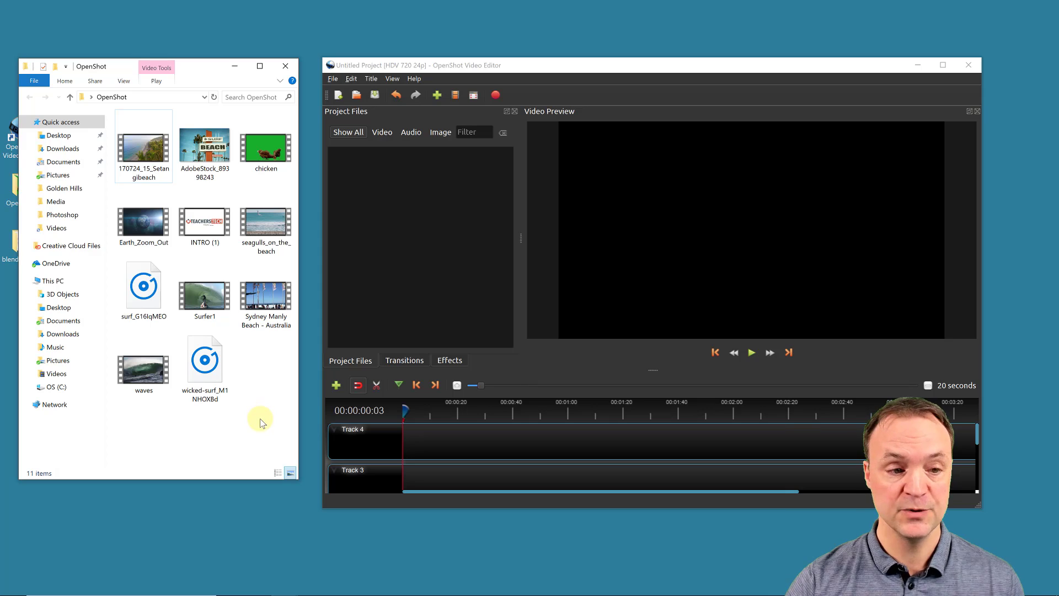
left_click_drag(261, 420, 451, 249)
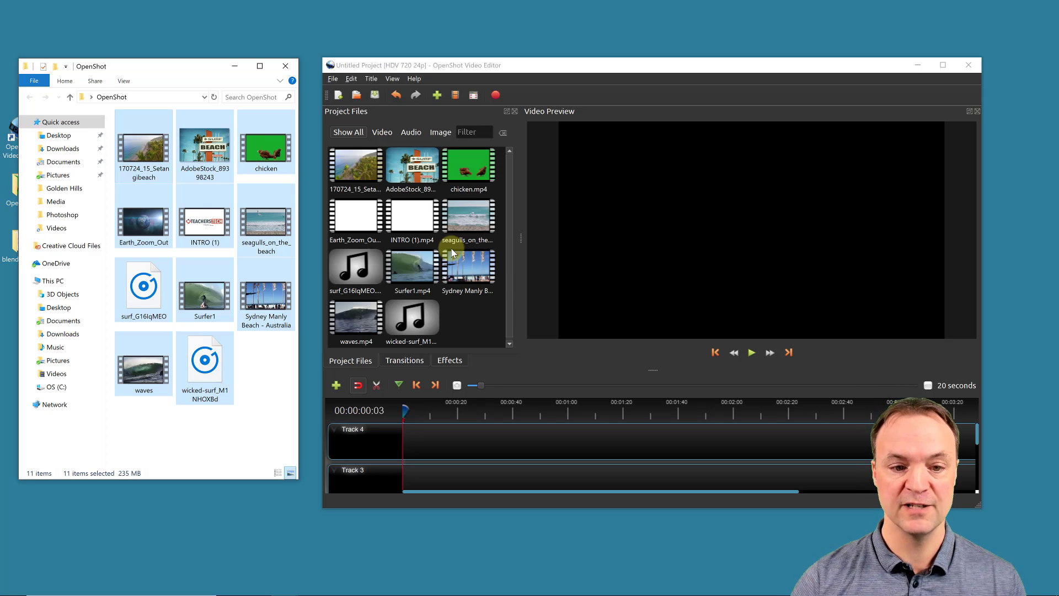
left_click(943, 66)
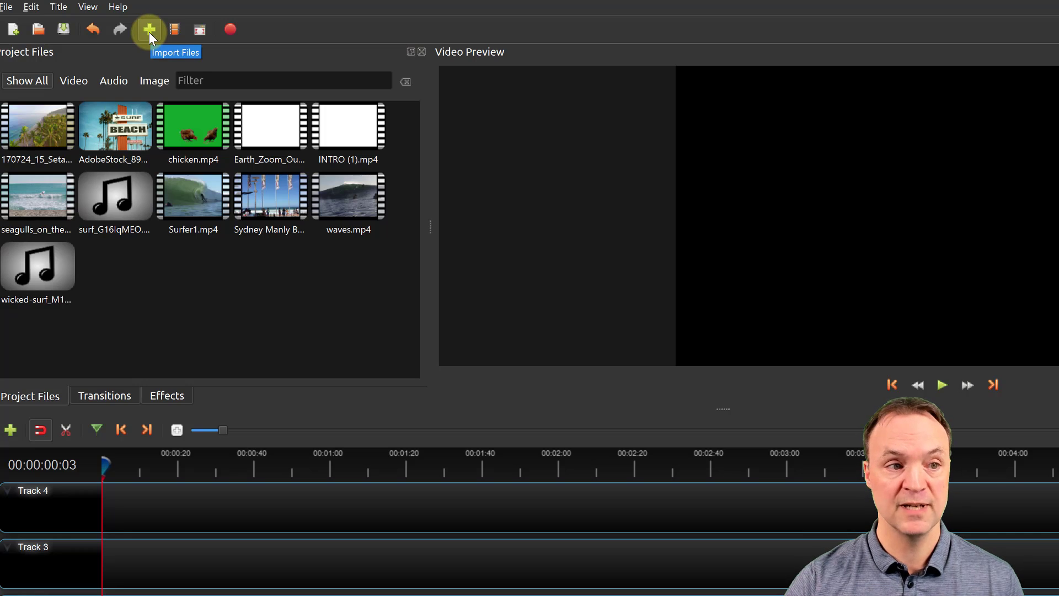
left_click(149, 30)
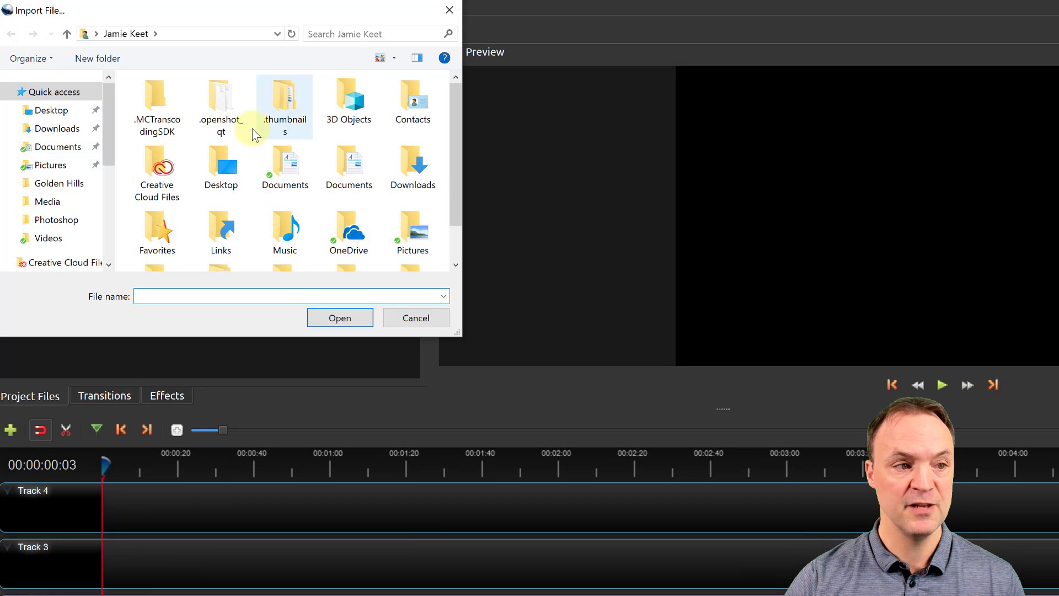
left_click(52, 111)
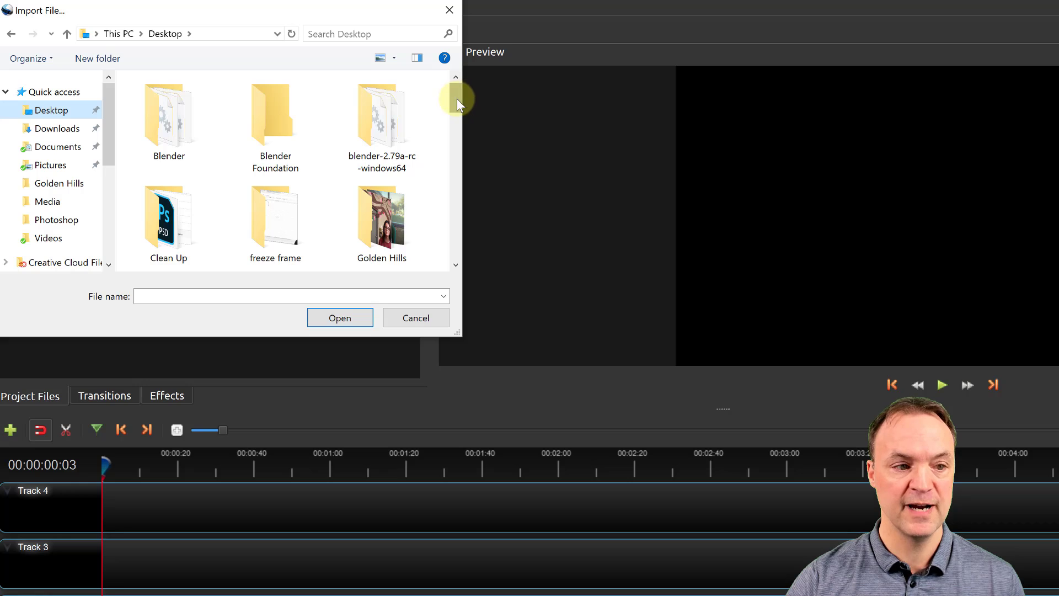
left_click_drag(457, 98, 456, 137)
double_click(166, 204)
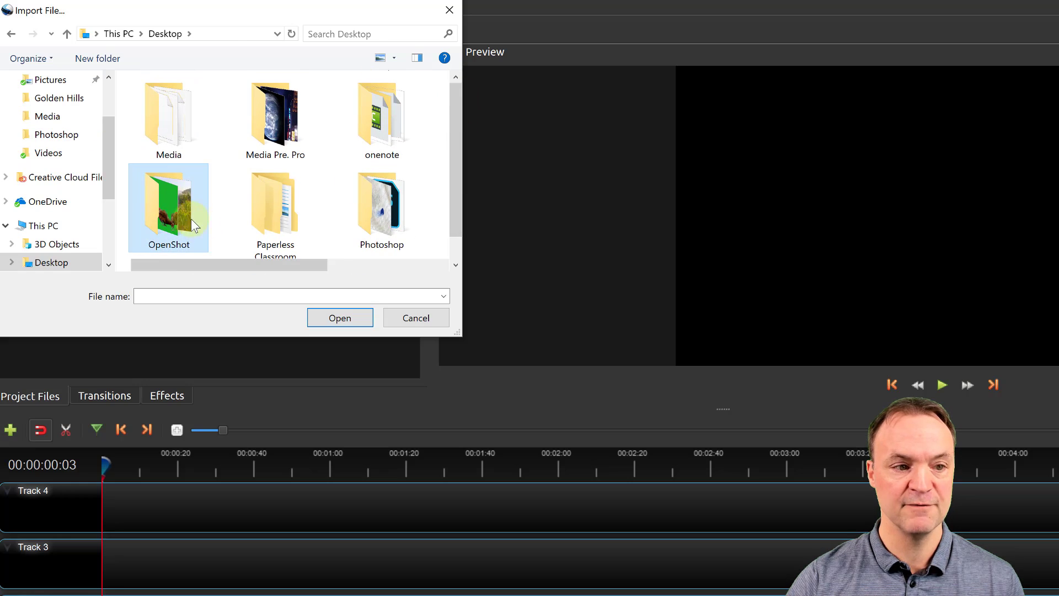
left_click(416, 317)
right_click(251, 283)
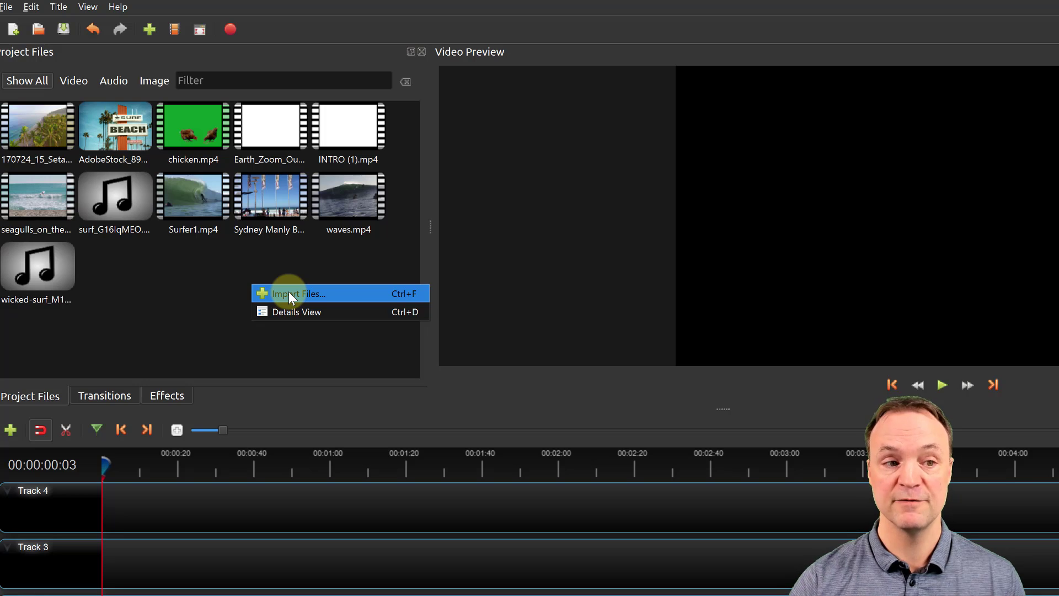
left_click(198, 289)
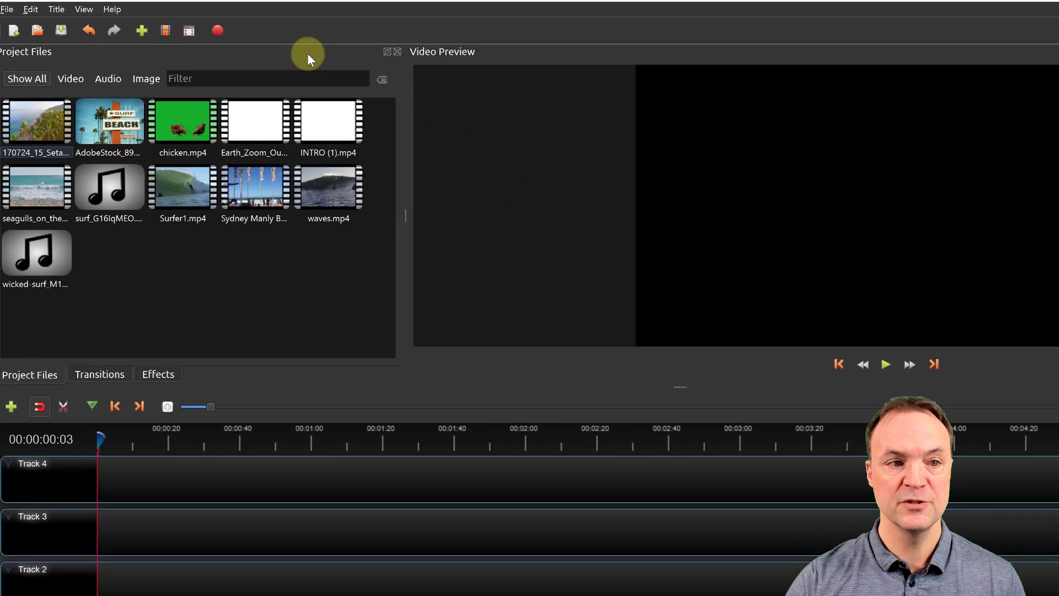
Move the Project Files panel below the Video Preview and close the panel.
left_click_drag(324, 51, 959, 60)
left_click_drag(938, 94, 937, 95)
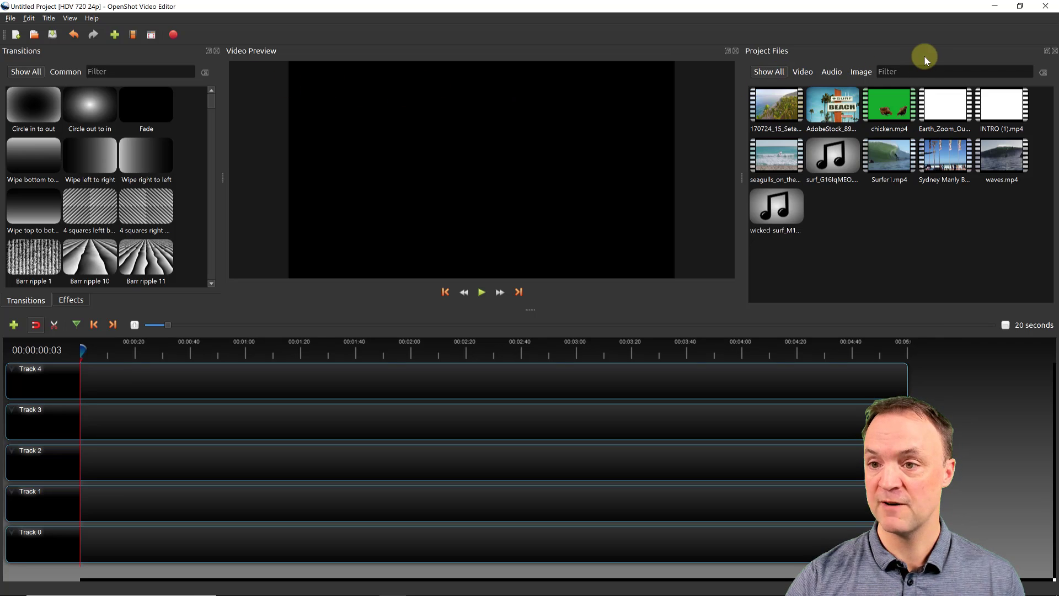
left_click_drag(932, 52, 910, 344)
left_click_drag(905, 353, 819, 151)
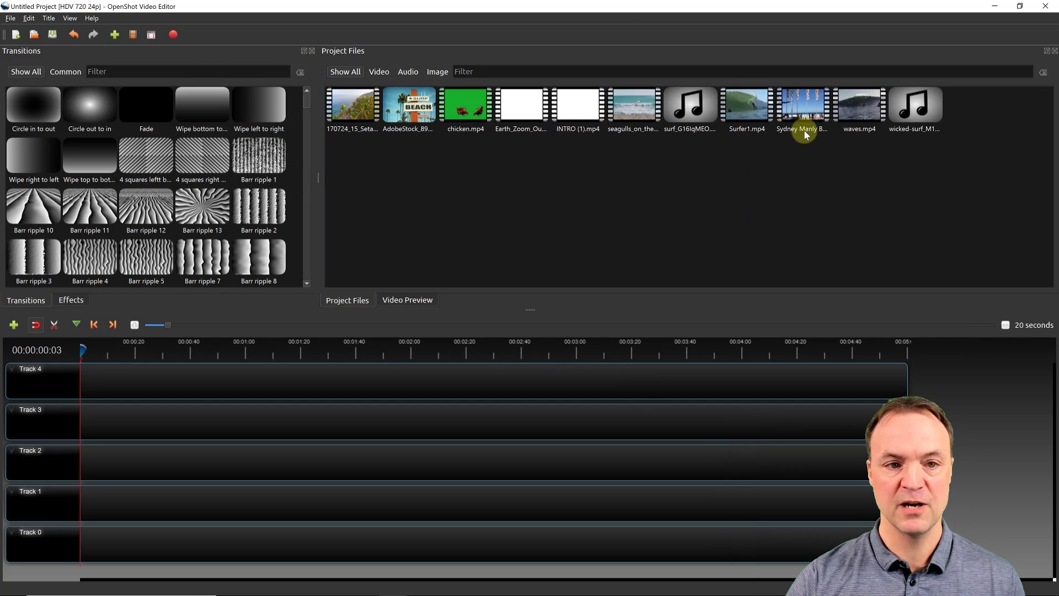
left_click_drag(649, 55, 673, 259)
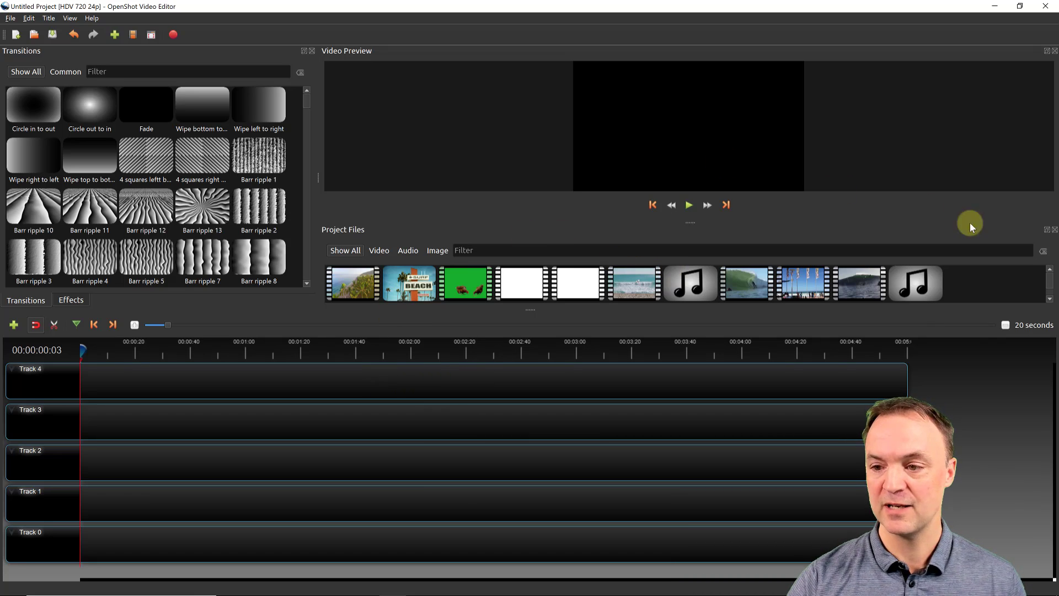
left_click(1054, 230)
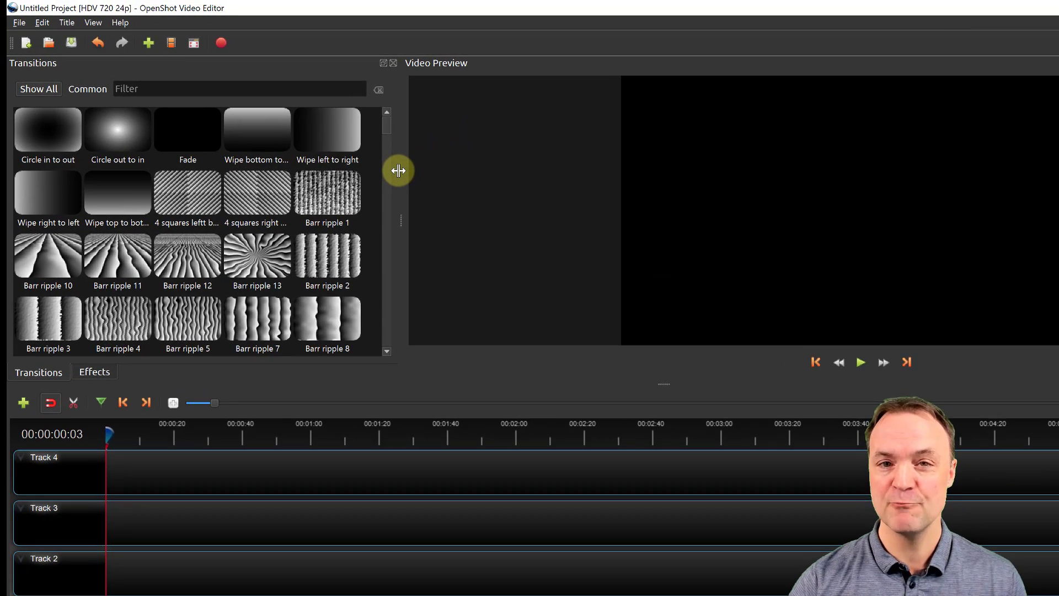
Restore the preset panel layout with Project Files beside the Video Preview and narrow the Project Files panel.
left_click(100, 23)
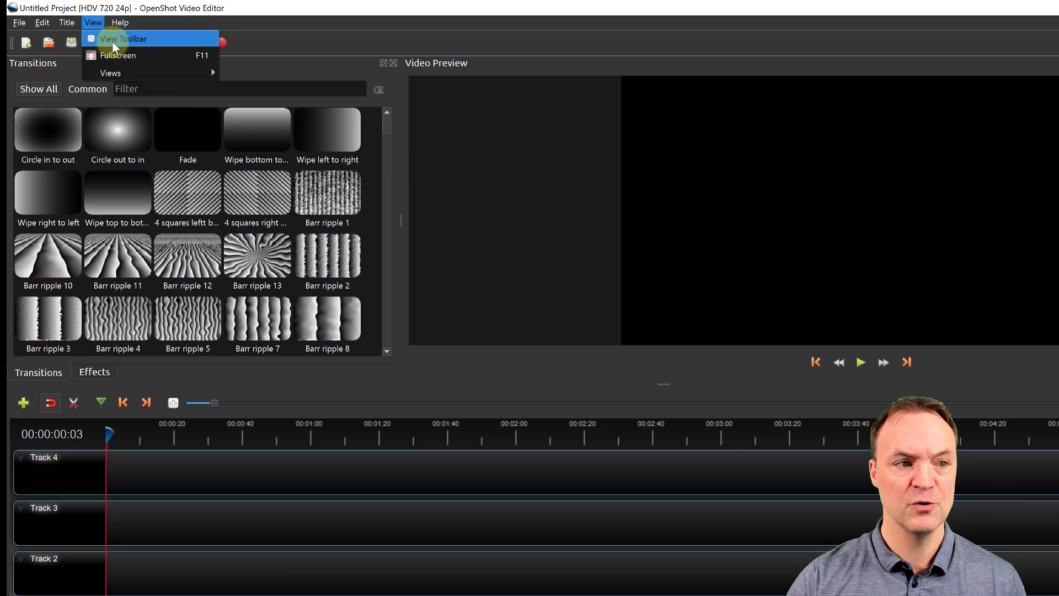
mouse_move(123, 71)
left_click(251, 74)
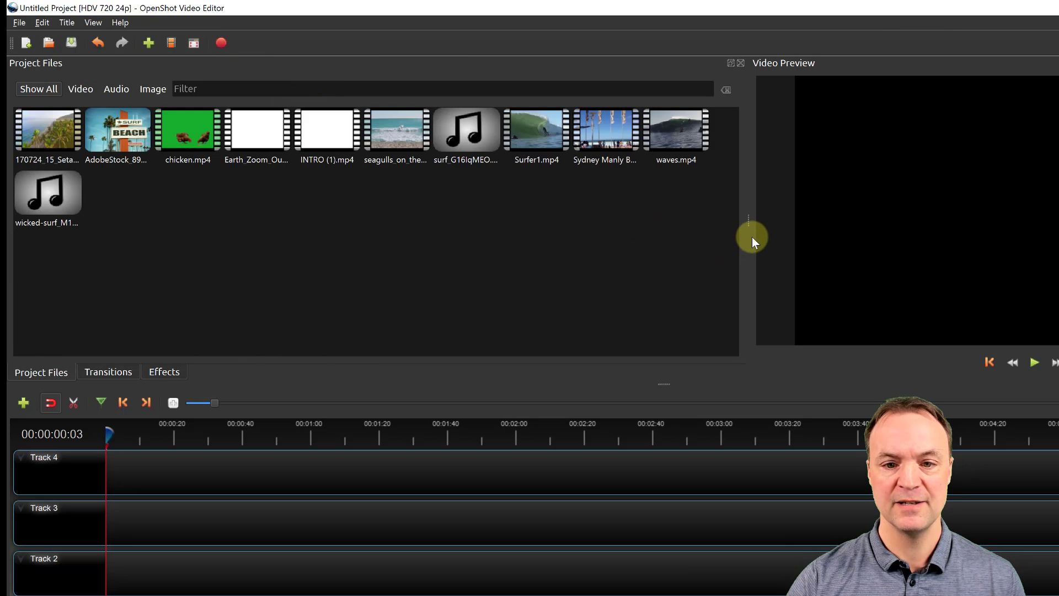
left_click_drag(748, 237, 435, 248)
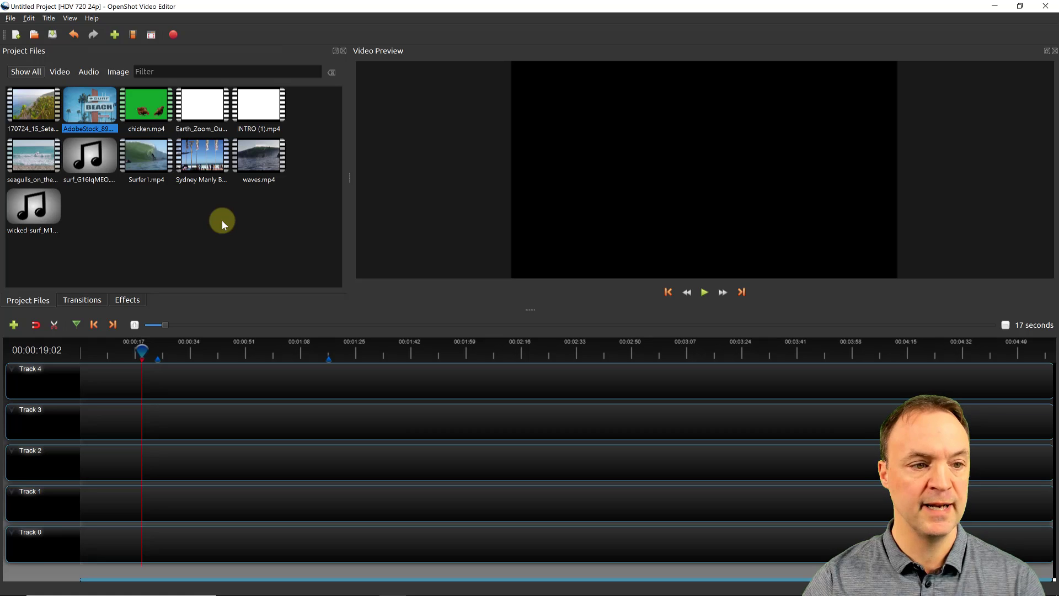
Add Sydney Manly Beach - Australia.mp4 to Track 3 at about 00:00:28 and preview its opening seconds.
left_click_drag(203, 158, 222, 415)
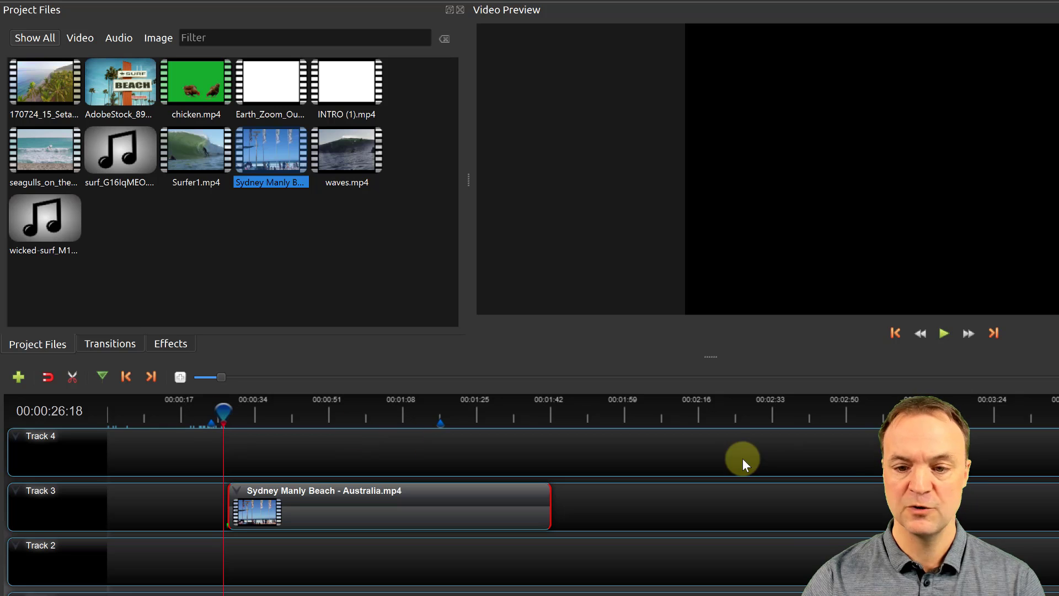
left_click(944, 334)
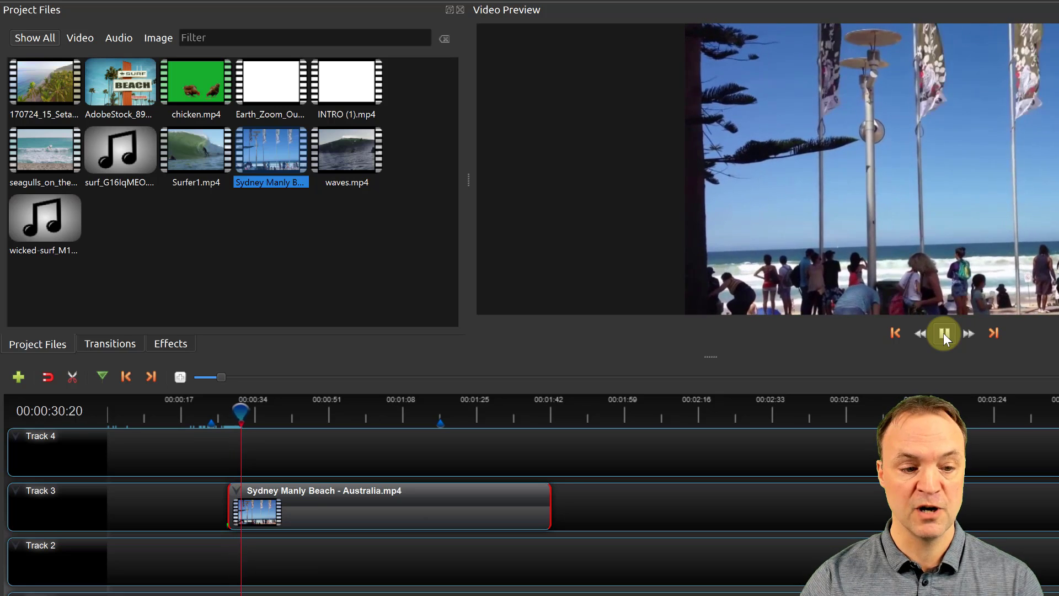
left_click(943, 332)
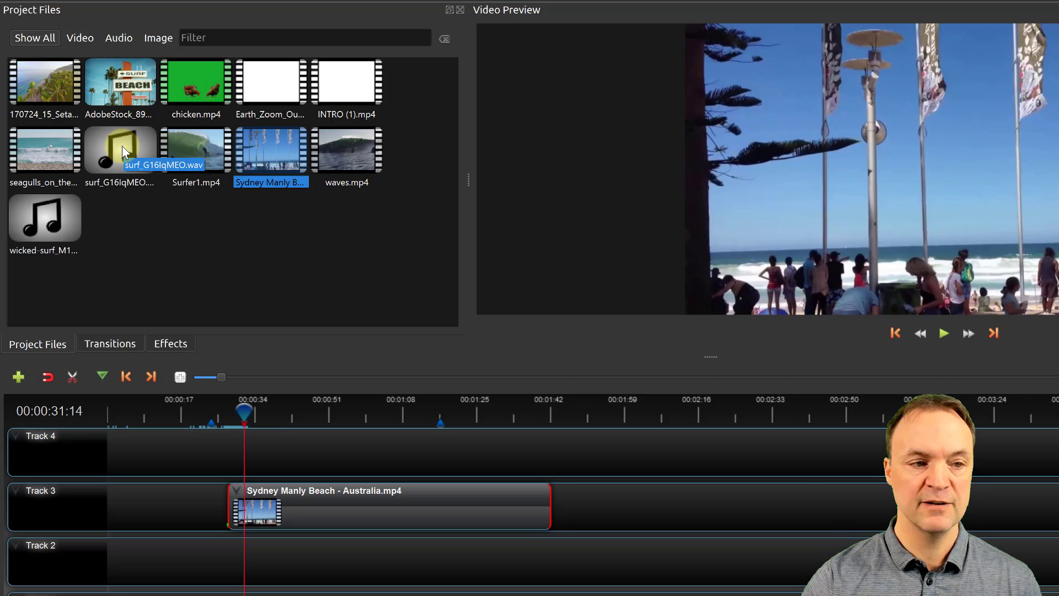
Add surf_G16IqMEO.wav to the timeline and place it on Track 2, aligned with the start of the Sydney Manly Beach clip.
left_click(121, 339)
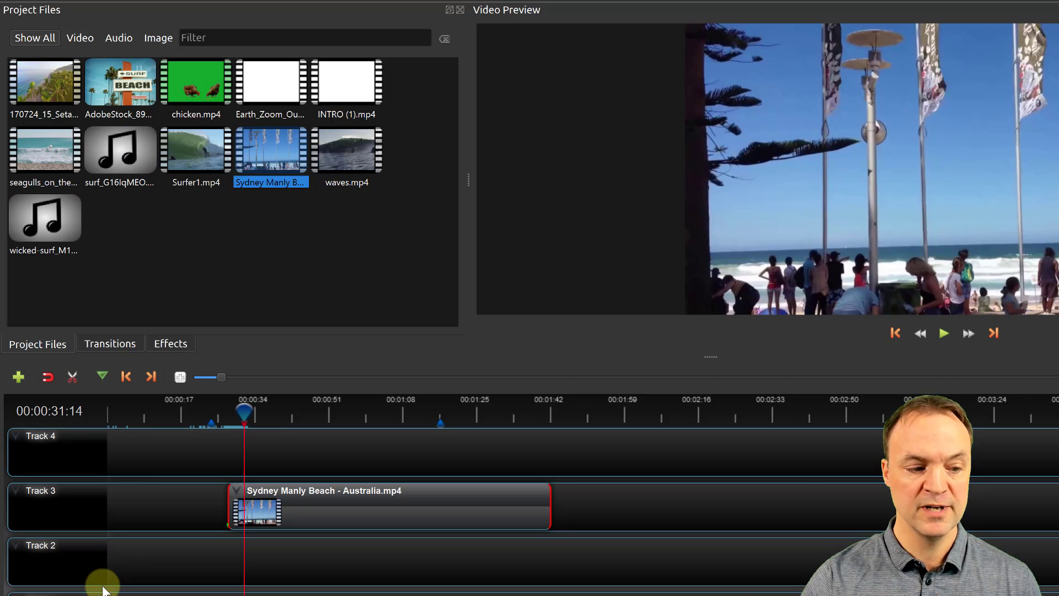
left_click_drag(111, 144, 569, 501)
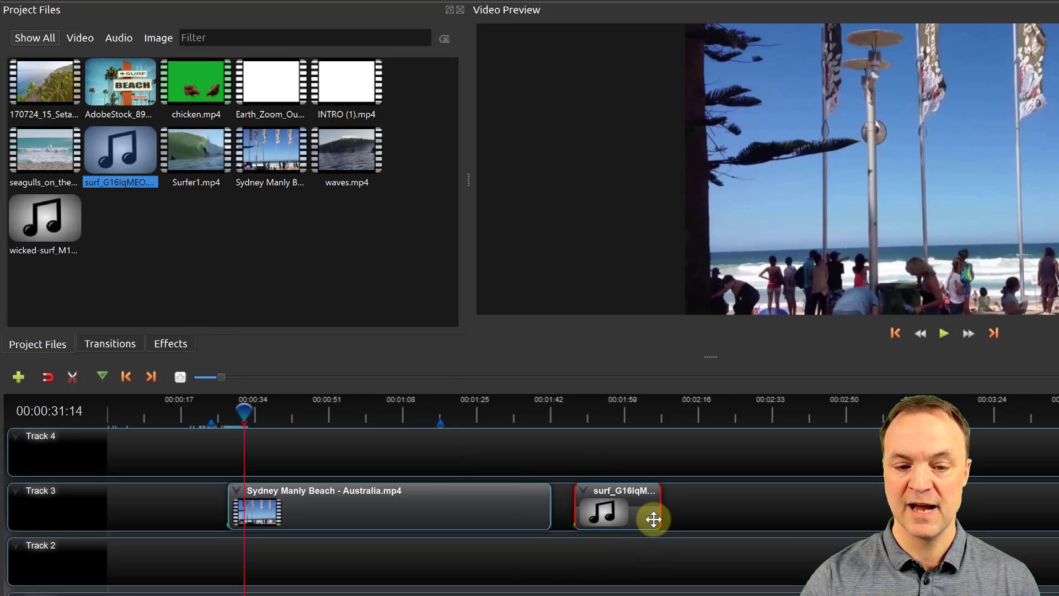
left_click_drag(640, 511, 295, 567)
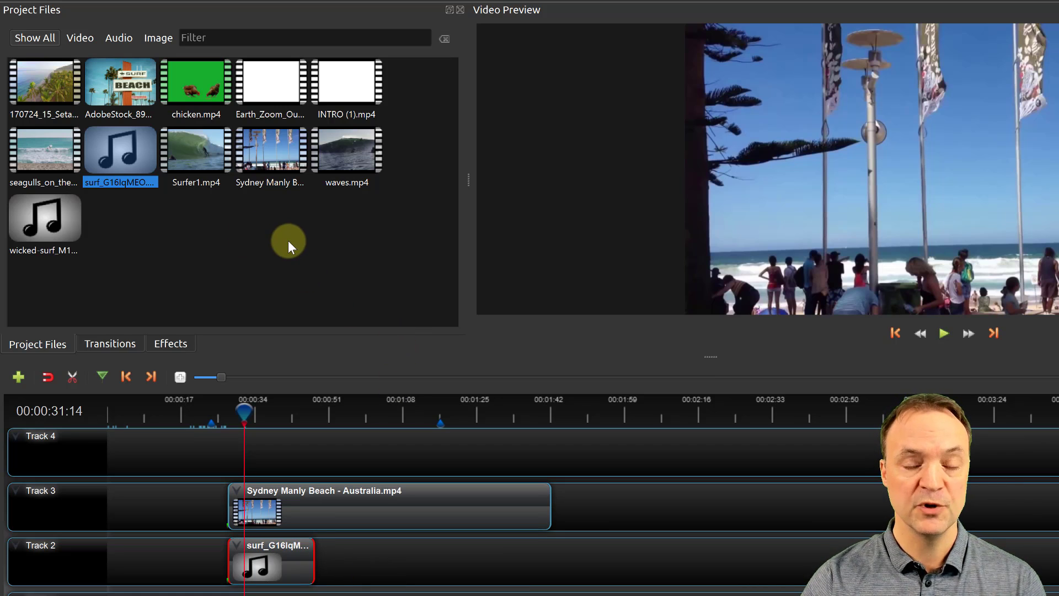
Place the AdobeStock_89398243 image on Track 3 at about 00:02:00, after the Sydney Manly Beach clip.
left_click_drag(111, 83, 504, 571)
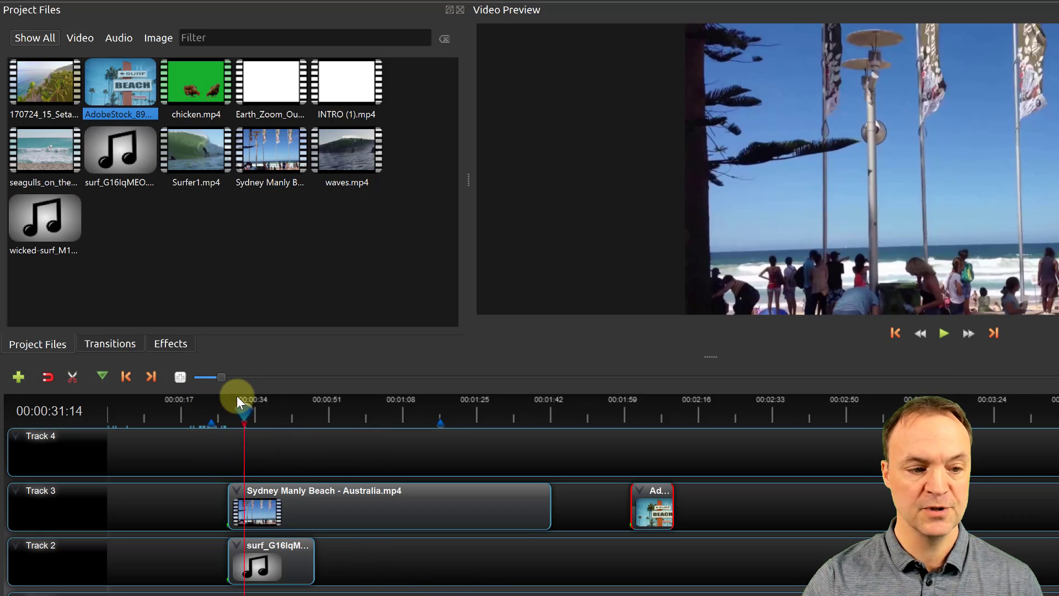
left_click(180, 378)
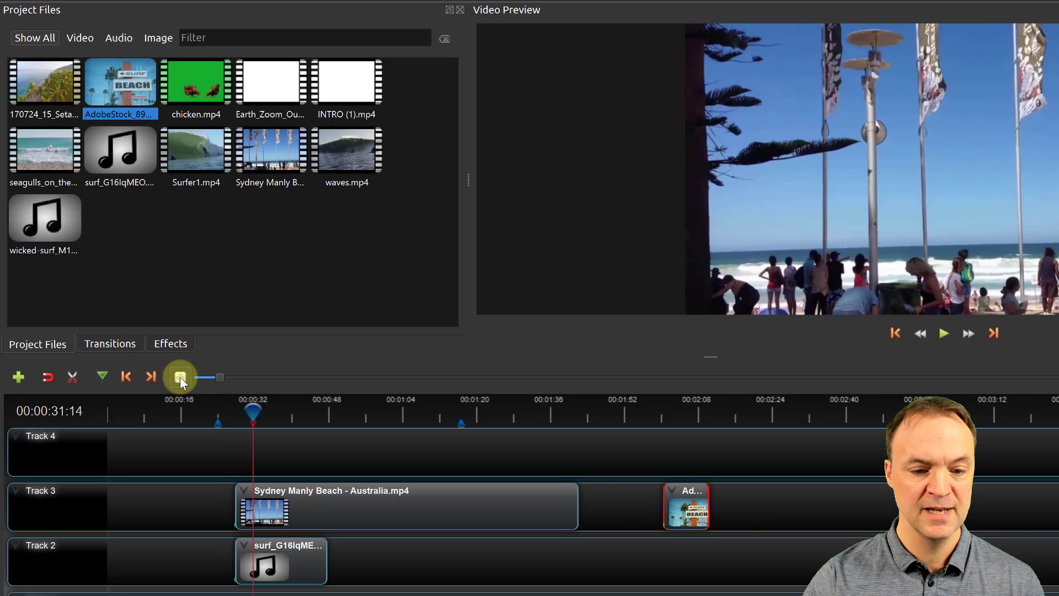
Turn on snapping and move the AdobeStock image on Track 3 flush against the end of the Sydney Manly Beach clip.
left_click(180, 376)
left_click(185, 377)
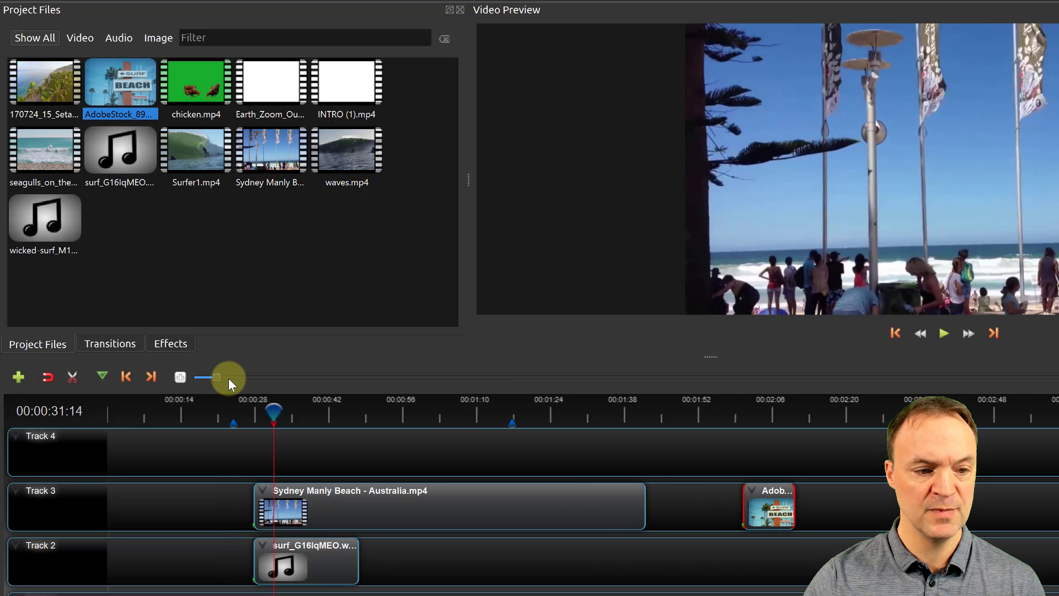
mouse_move(219, 378)
left_mouse_down()
mouse_move(229, 378)
mouse_move(201, 378)
left_mouse_up()
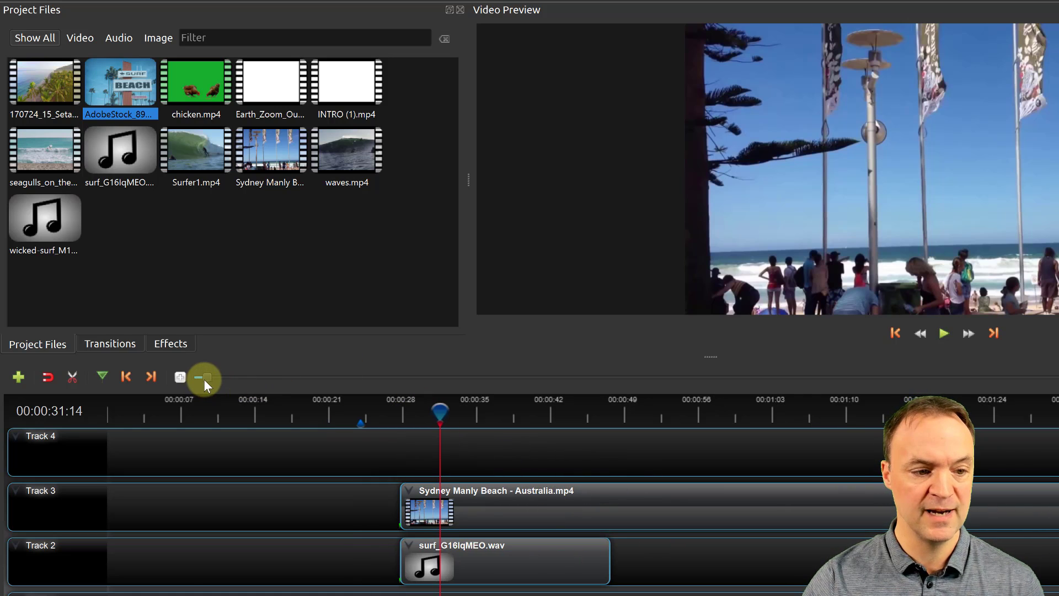
left_click_drag(203, 377, 201, 377)
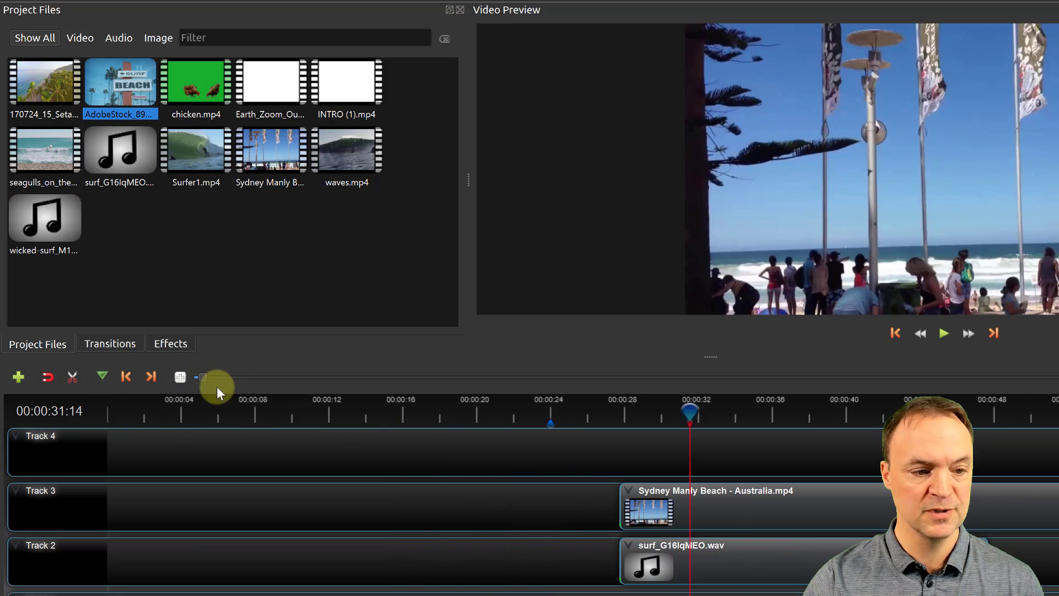
left_click_drag(199, 380, 220, 382)
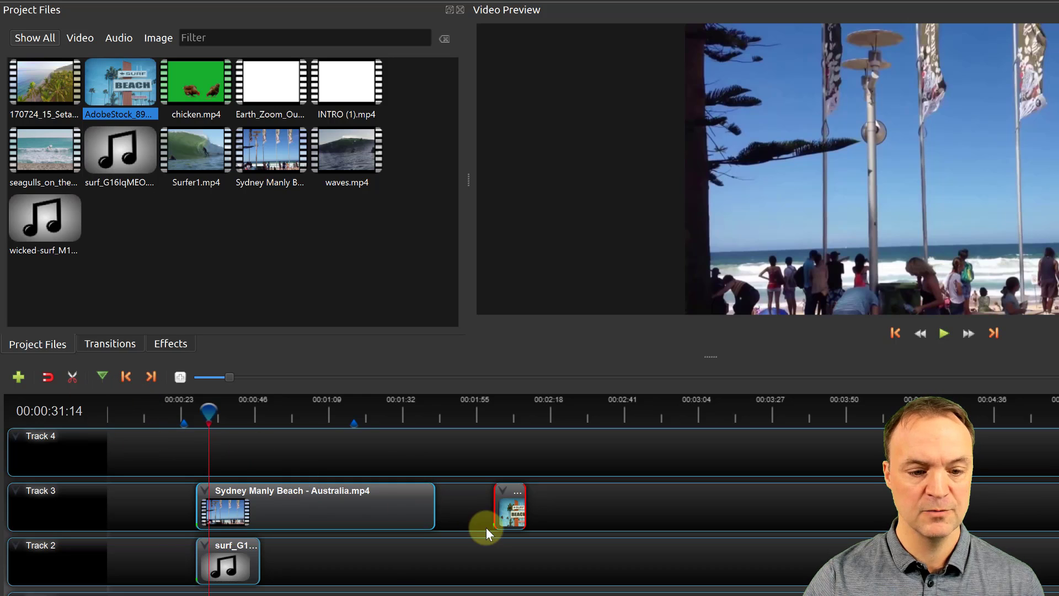
left_click_drag(510, 499, 448, 504)
left_click(48, 377)
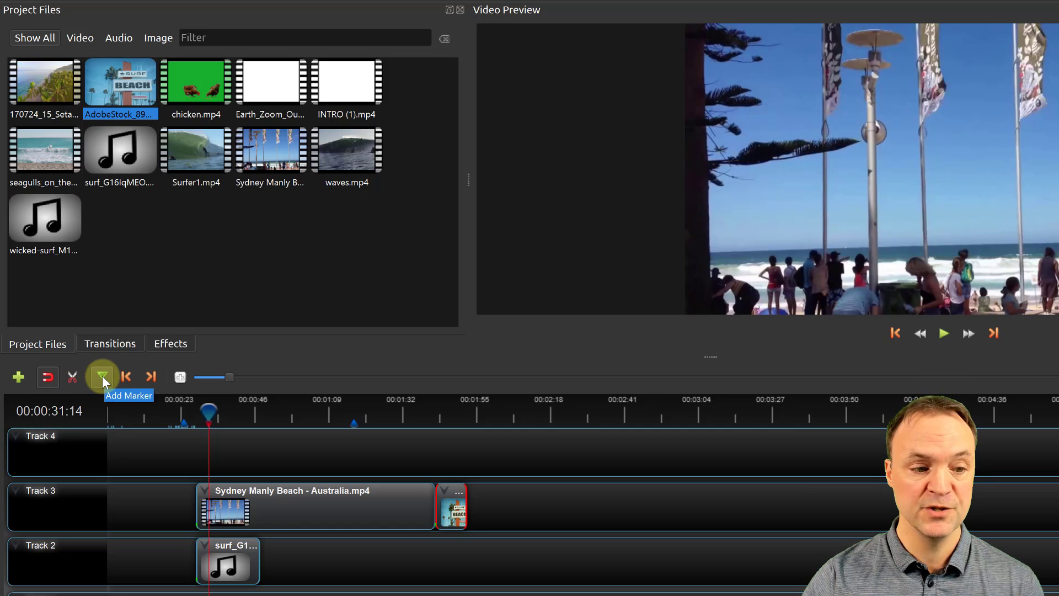
Add a timeline marker at about 00:00:44 and jump the playhead to the next marker.
left_click_drag(210, 413, 249, 413)
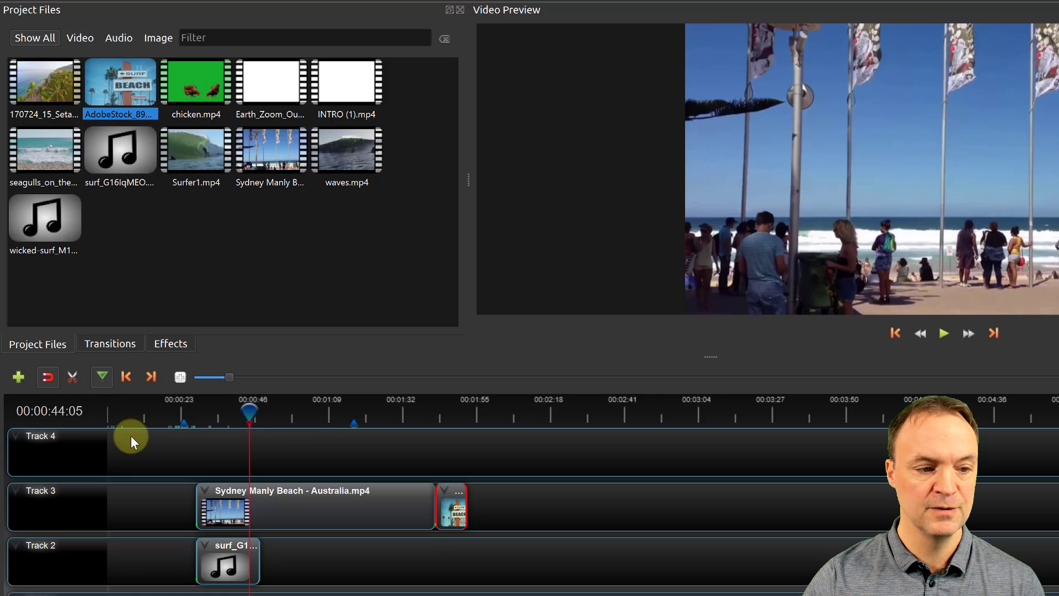
left_click(150, 377)
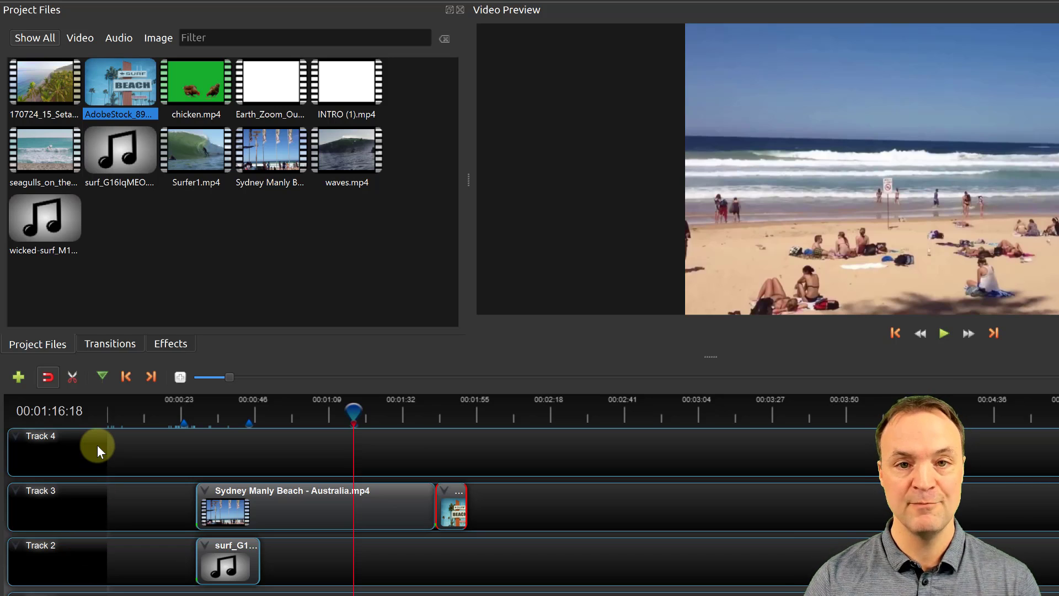
Add a new track above Track 4 and look over its track options without applying any.
left_click(19, 379)
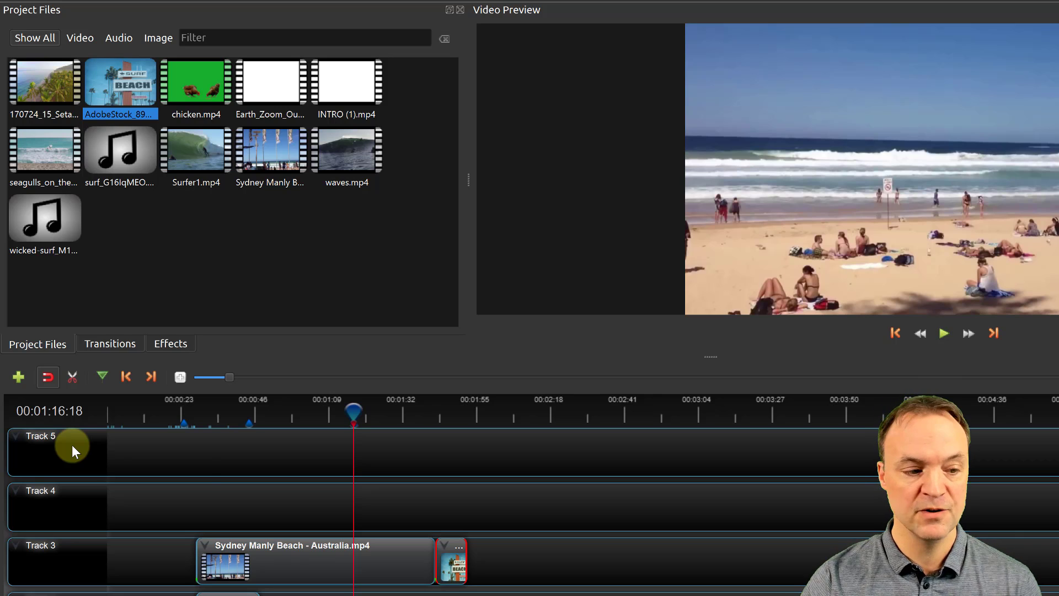
right_click(72, 451)
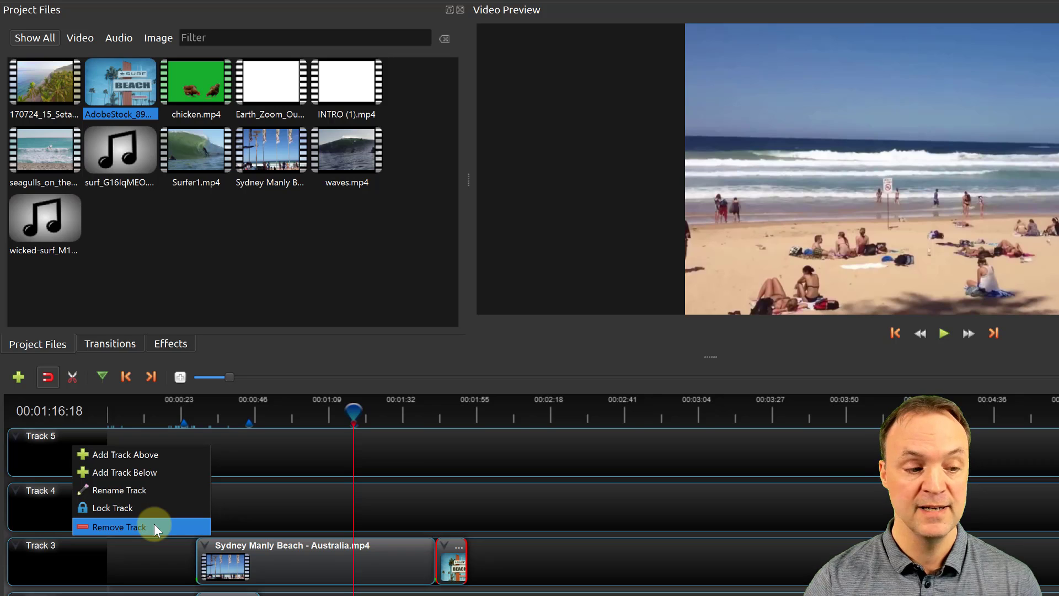
left_click(275, 502)
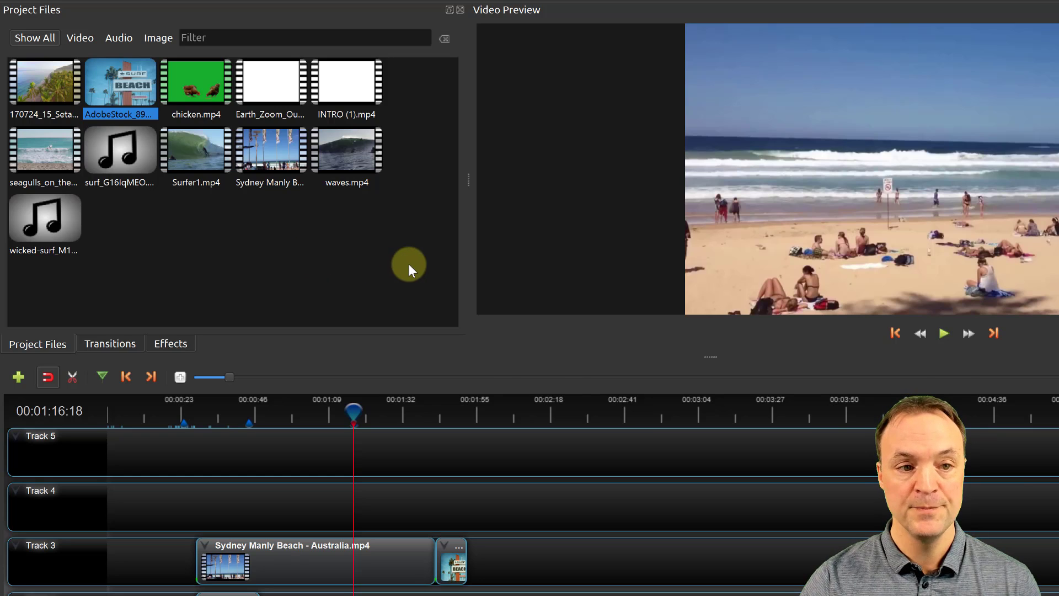
Select Surfer1.mp4, Sydney Manly Beach and waves.mp4 together and open the Add To Timeline settings, keeping Track 5 as the target.
left_click_drag(412, 264, 33, 77)
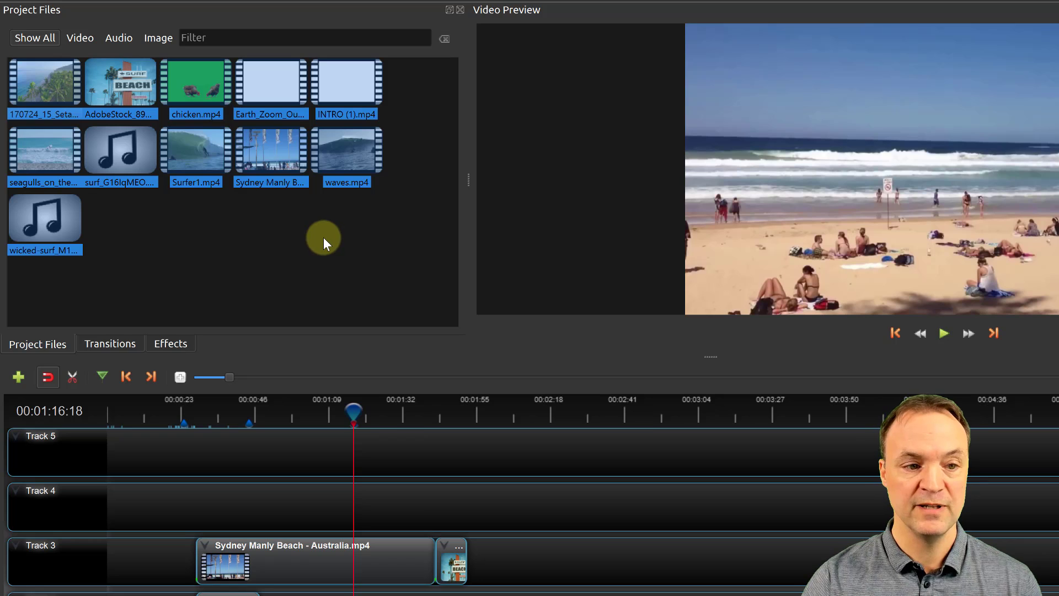
left_click(323, 237)
left_click_drag(385, 188, 179, 138)
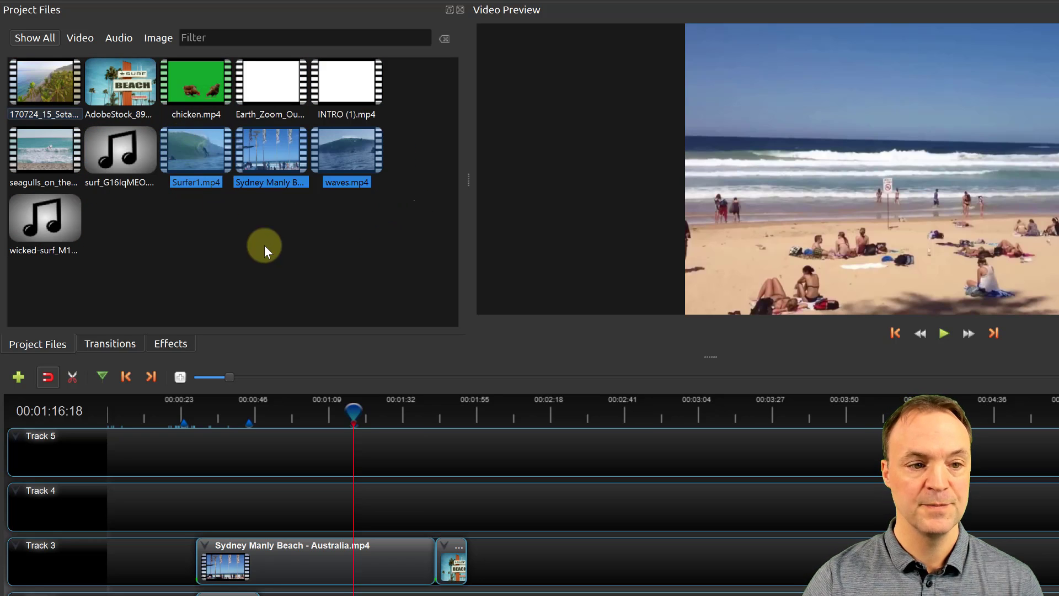
right_click(271, 155)
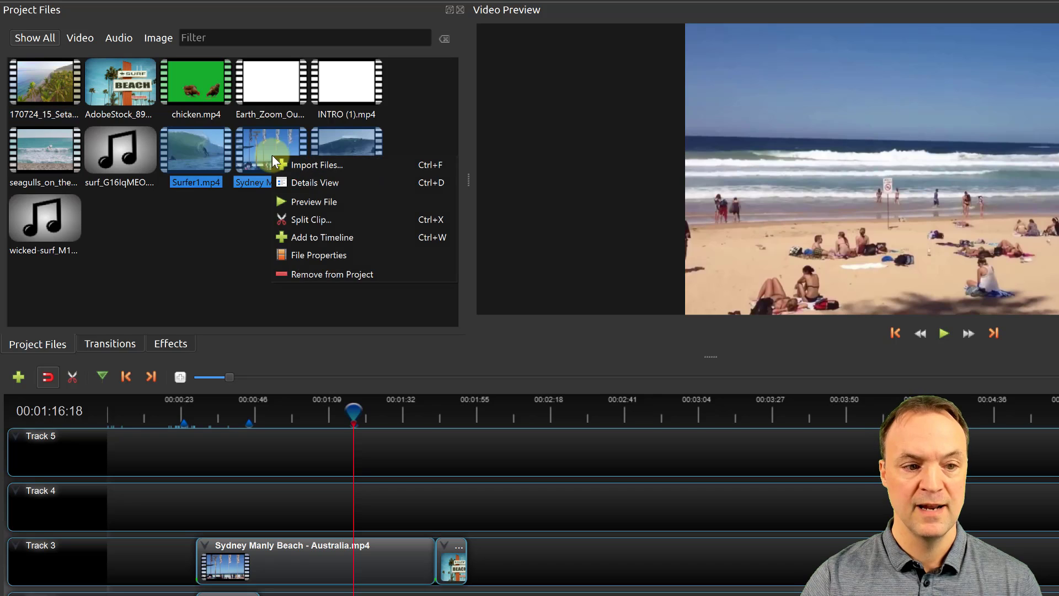
left_click(360, 239)
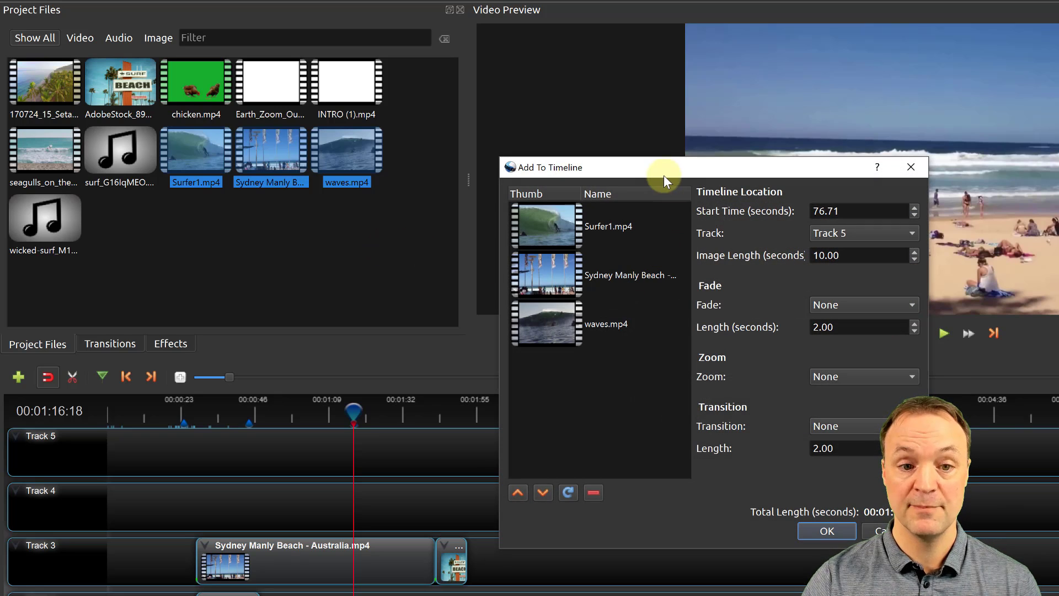
left_click_drag(652, 166, 624, 110)
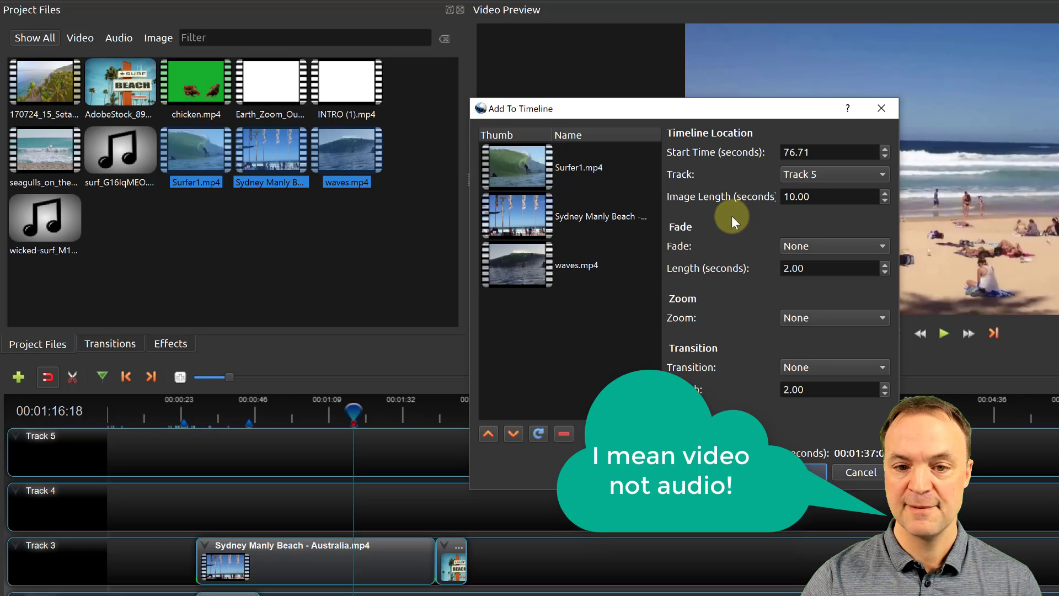
left_click(815, 178)
left_click(760, 176)
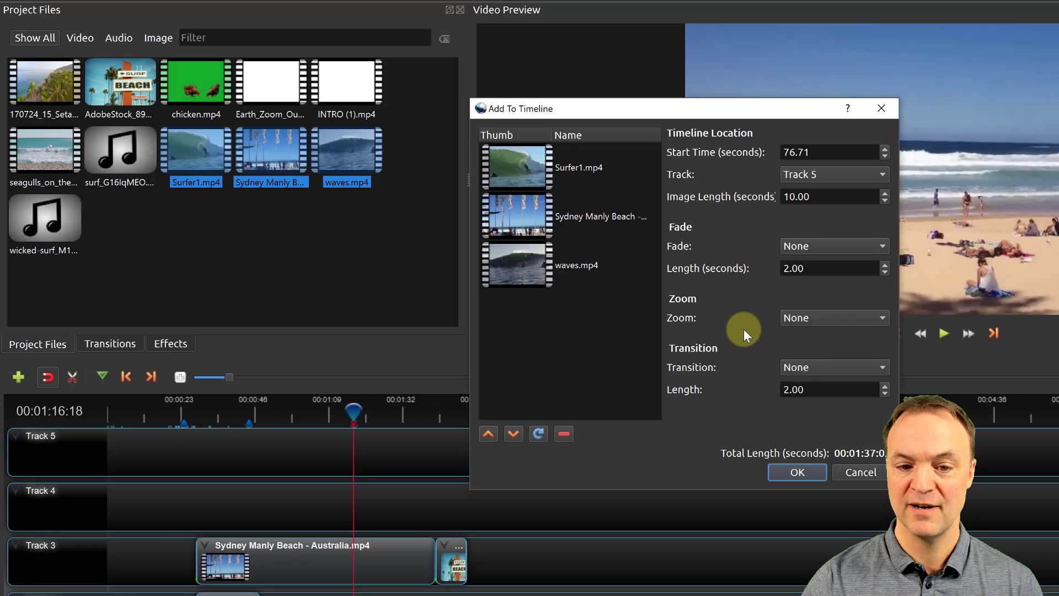
Add the three selected videos to Track 5 with Random zoom, a Fade Out and the Barr ripple 8 transition.
left_click(804, 319)
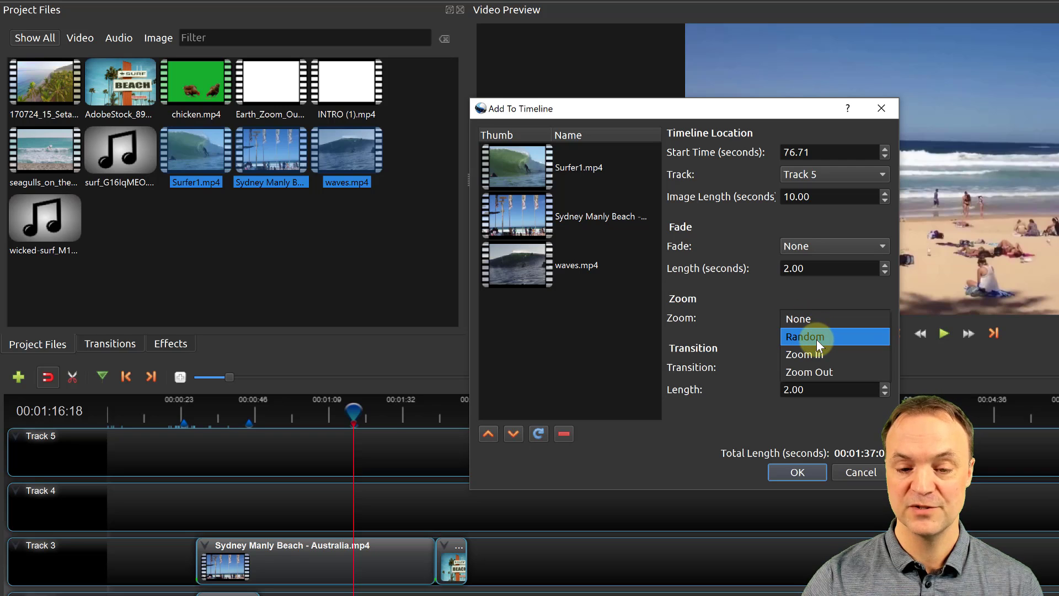
left_click(816, 337)
left_click(819, 243)
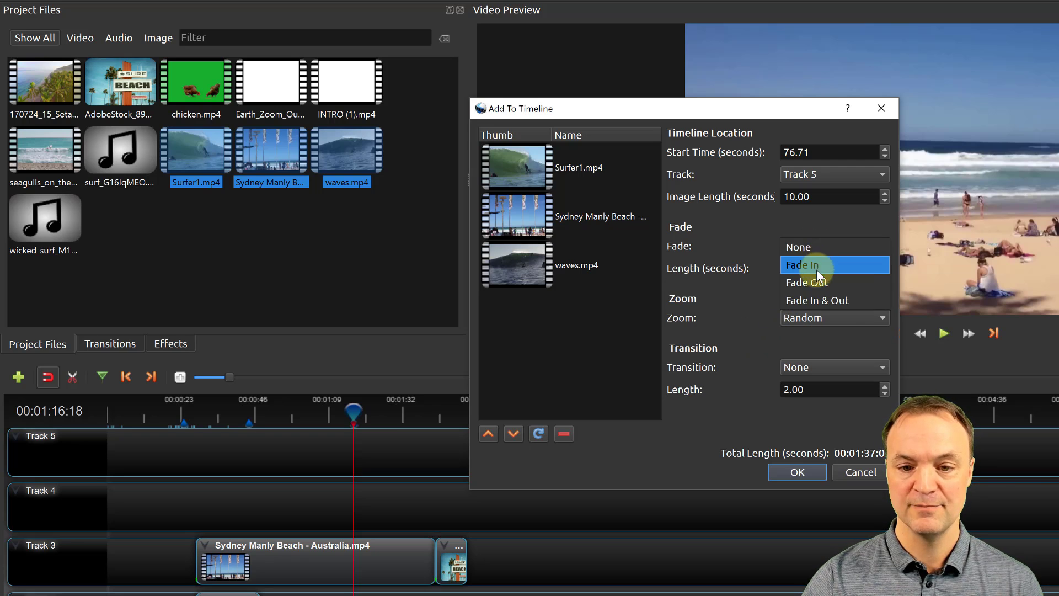
left_click(813, 282)
left_click(806, 367)
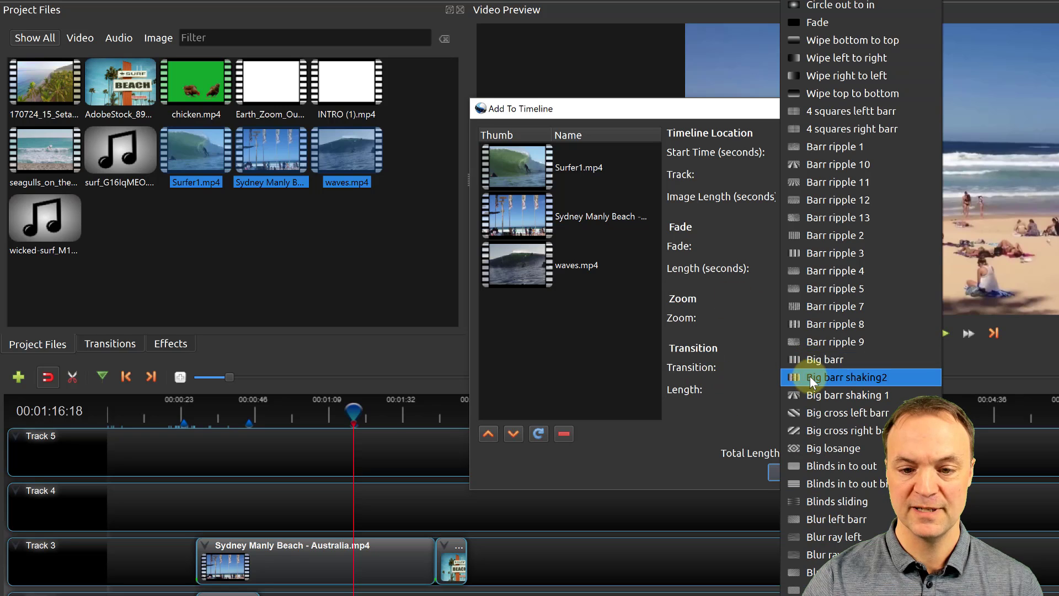
left_click(827, 329)
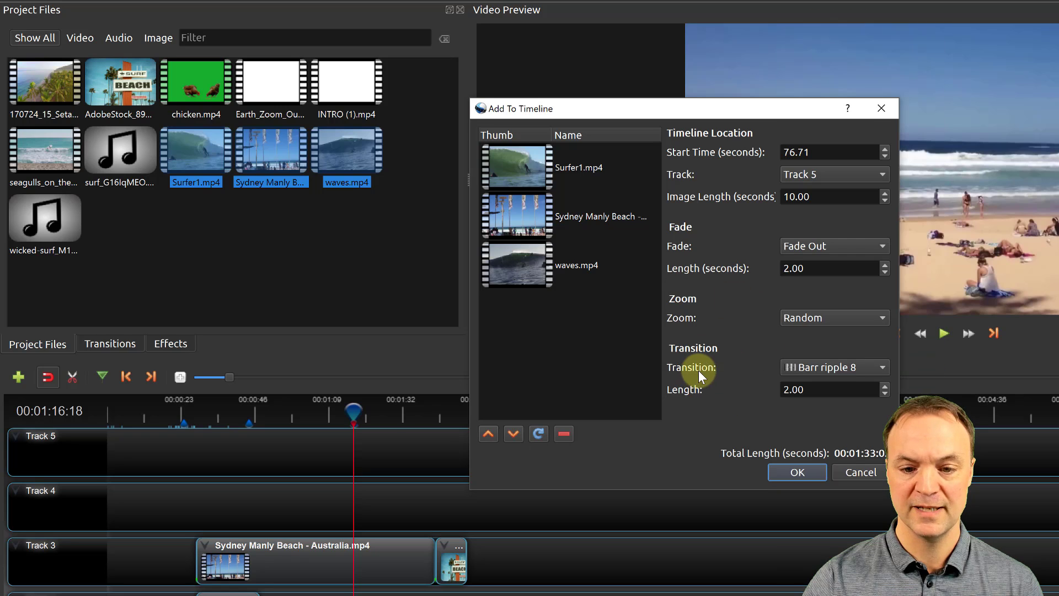
left_click(795, 471)
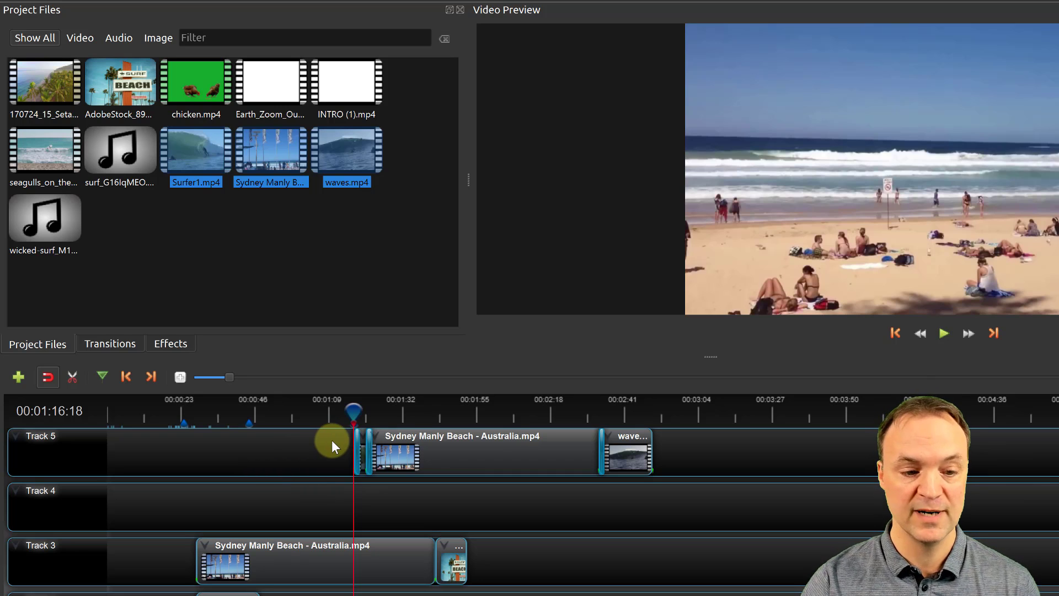
Play the new Track 5 clips from the playhead at about 00:01:16 to check the transition and zoom.
left_click(350, 411)
left_click(942, 335)
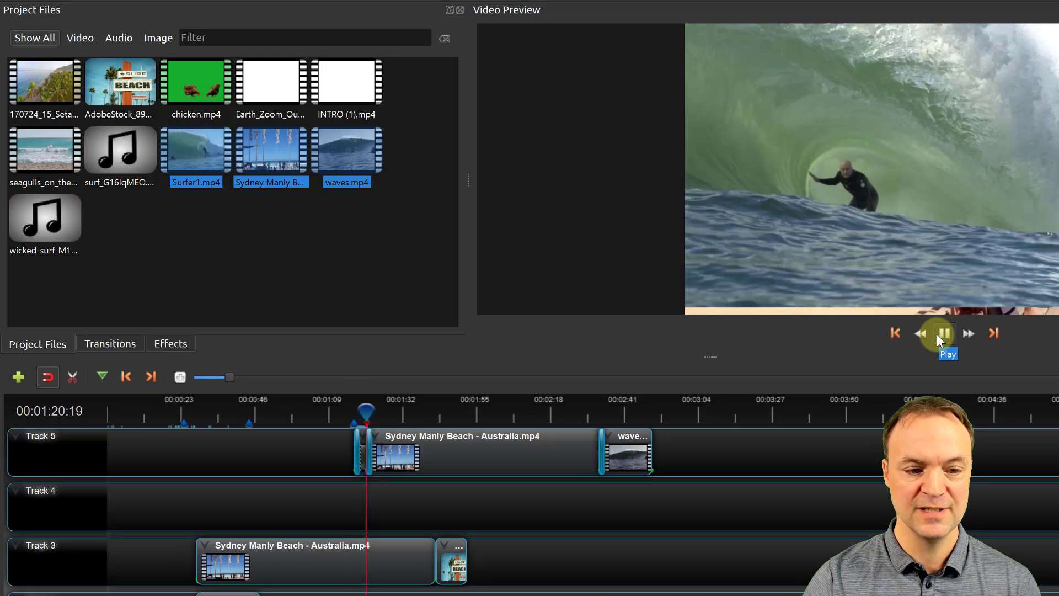
left_click(937, 333)
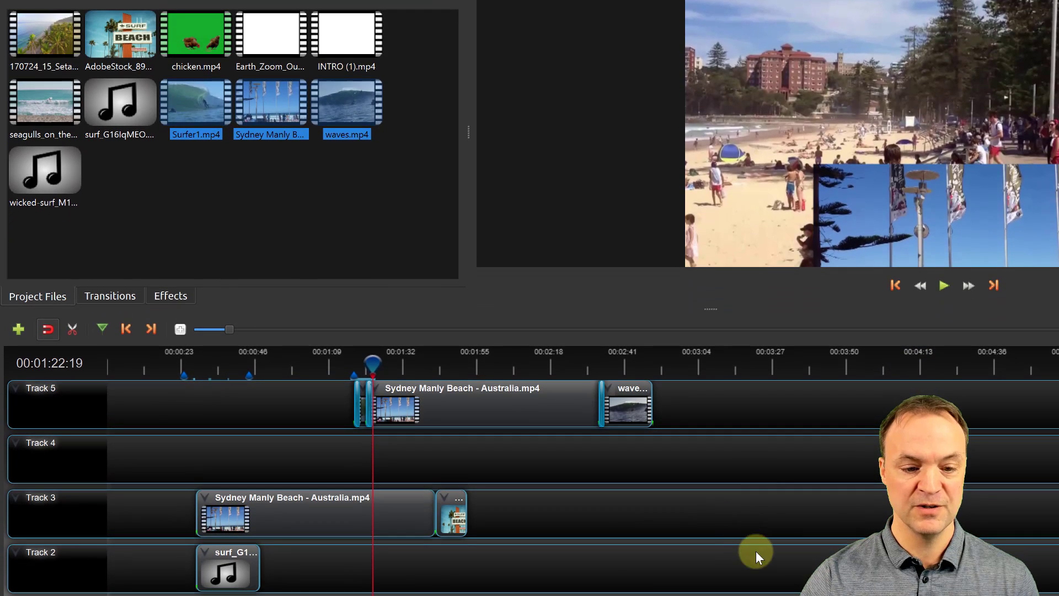
Remove the Sydney Manly Beach and waves clips from Track 5, and clear all remaining clips and transitions from the timeline.
right_click(483, 407)
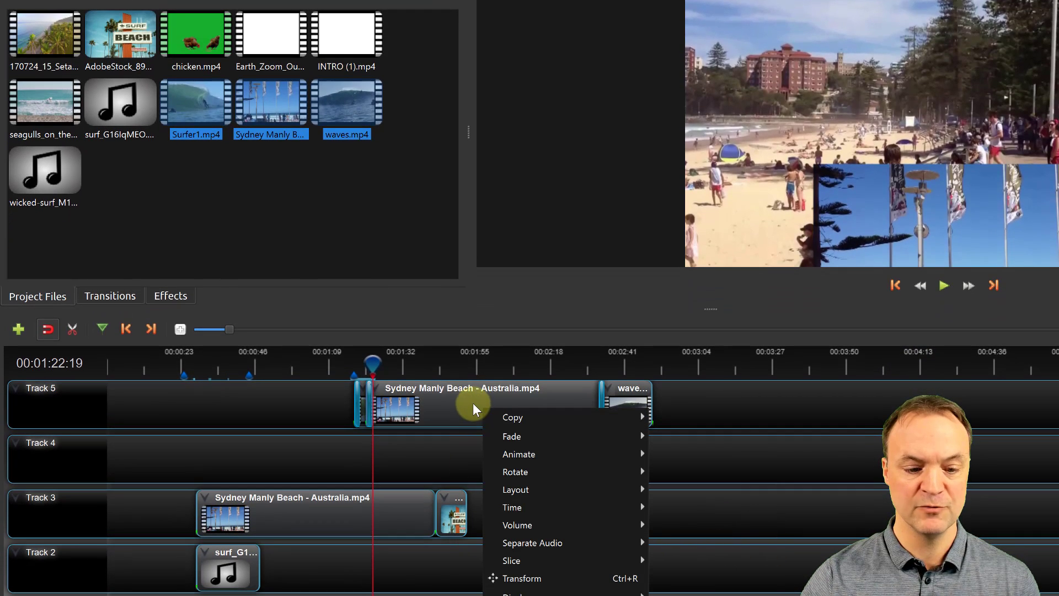
left_click(533, 595)
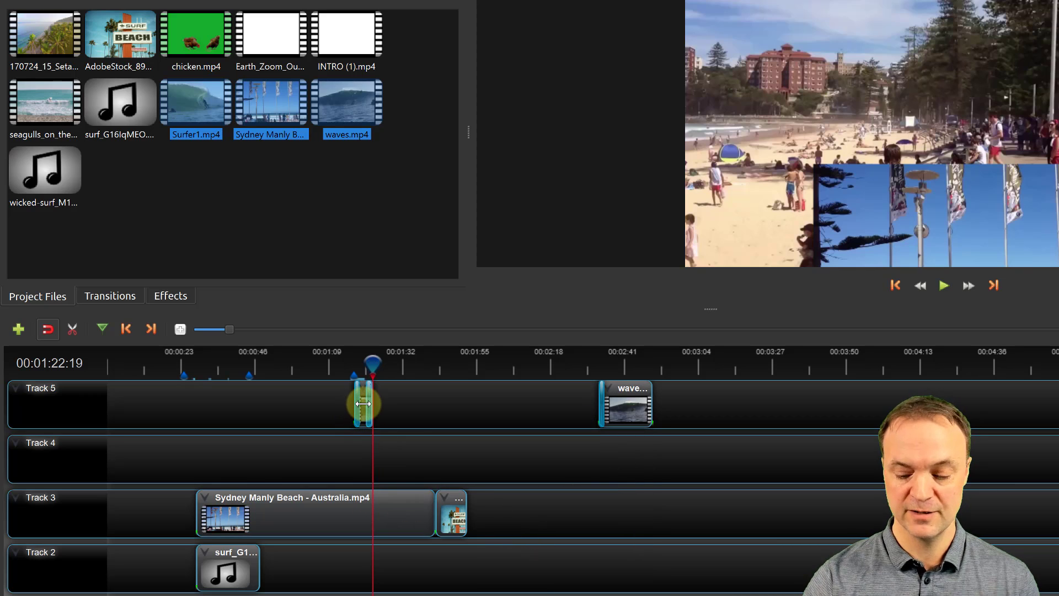
left_click(644, 404)
key("Delete")
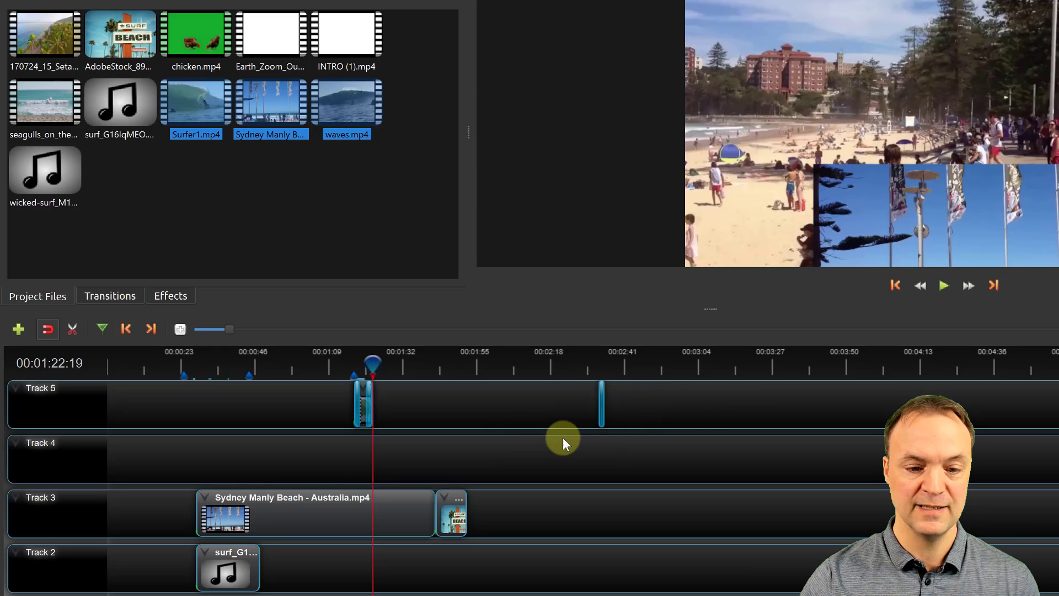
left_click_drag(860, 593, 158, 391)
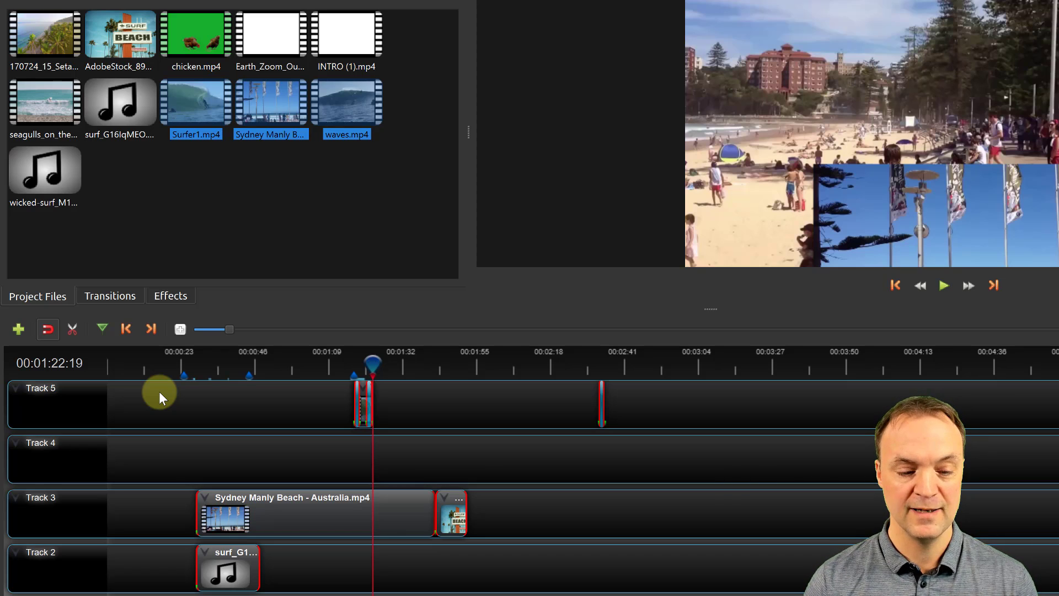
key("Delete")
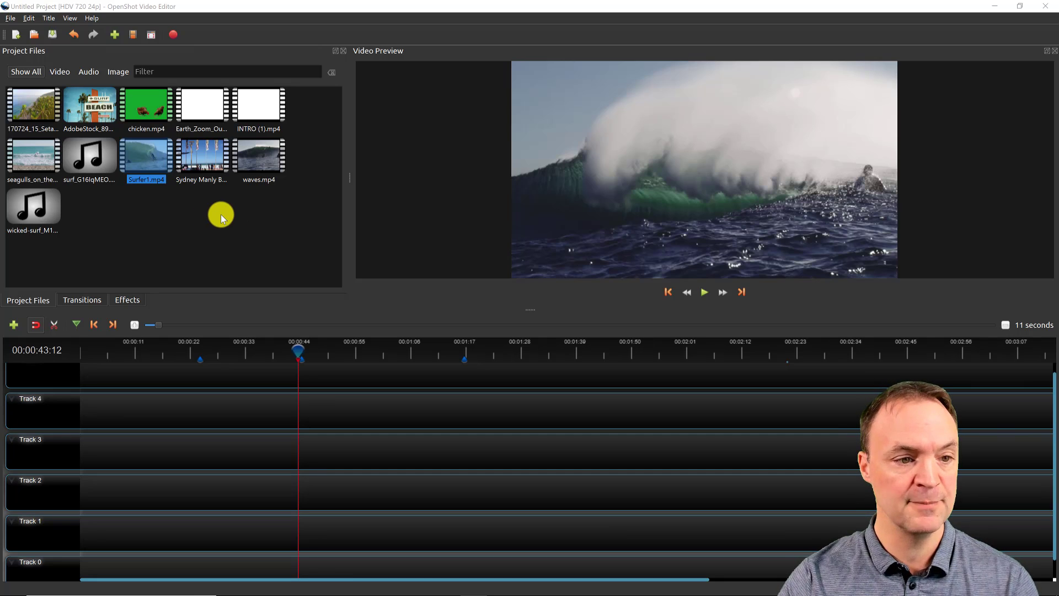
Place Surfer1.mp4 on Track 3 at about 00:00:33 and add waves.mp4 overlapping its end to create a transition.
left_click_drag(149, 161, 257, 451)
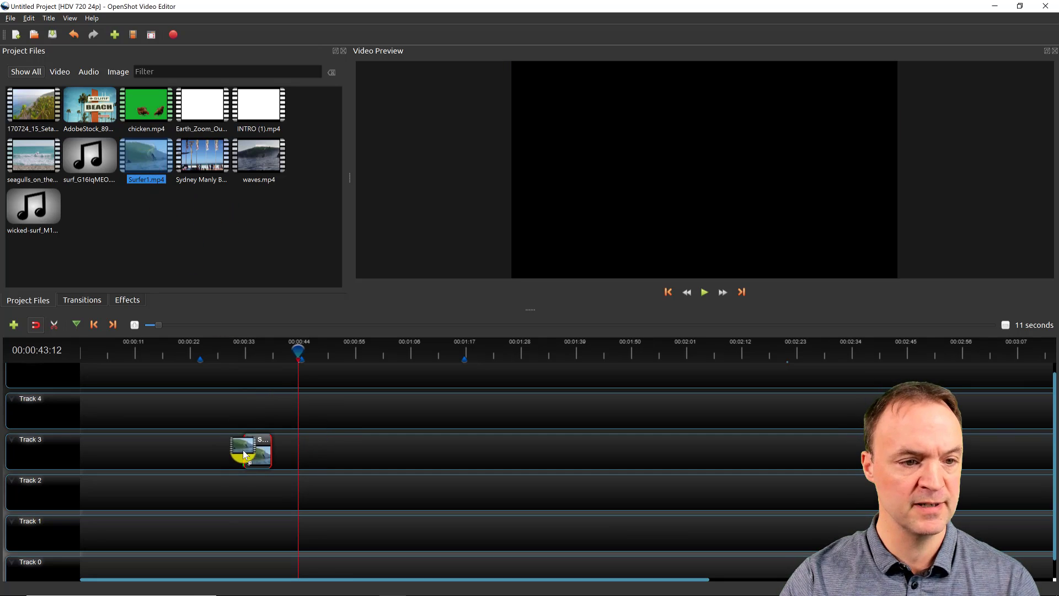
left_click_drag(253, 161, 396, 506)
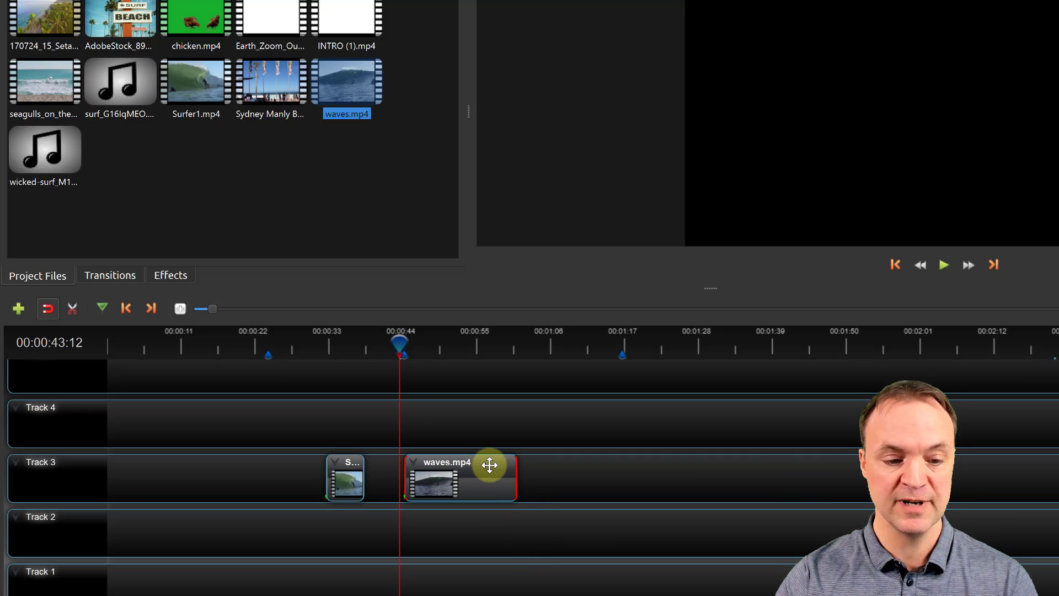
left_click_drag(475, 474, 423, 466)
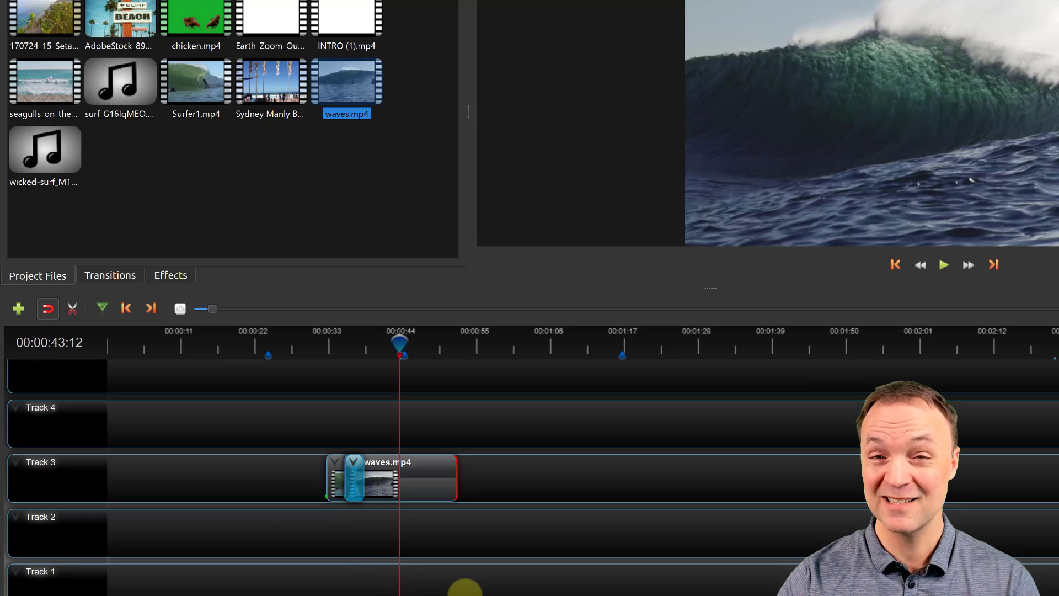
Play the transition between Surfer1.mp4 and waves.mp4 from about 00:00:34 and select it on Track 3.
left_click_drag(402, 346, 343, 347)
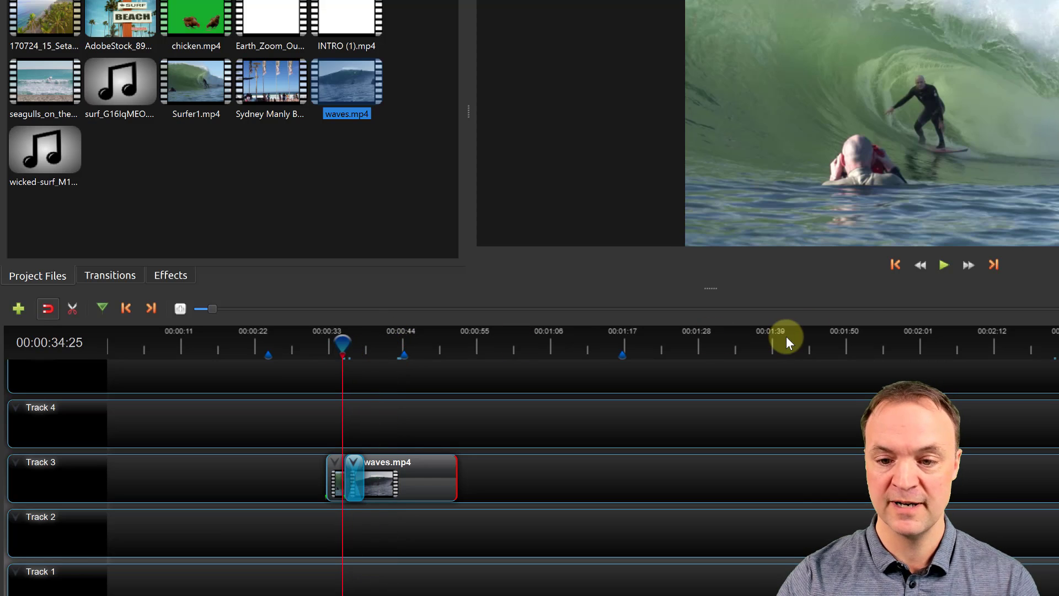
left_click(943, 264)
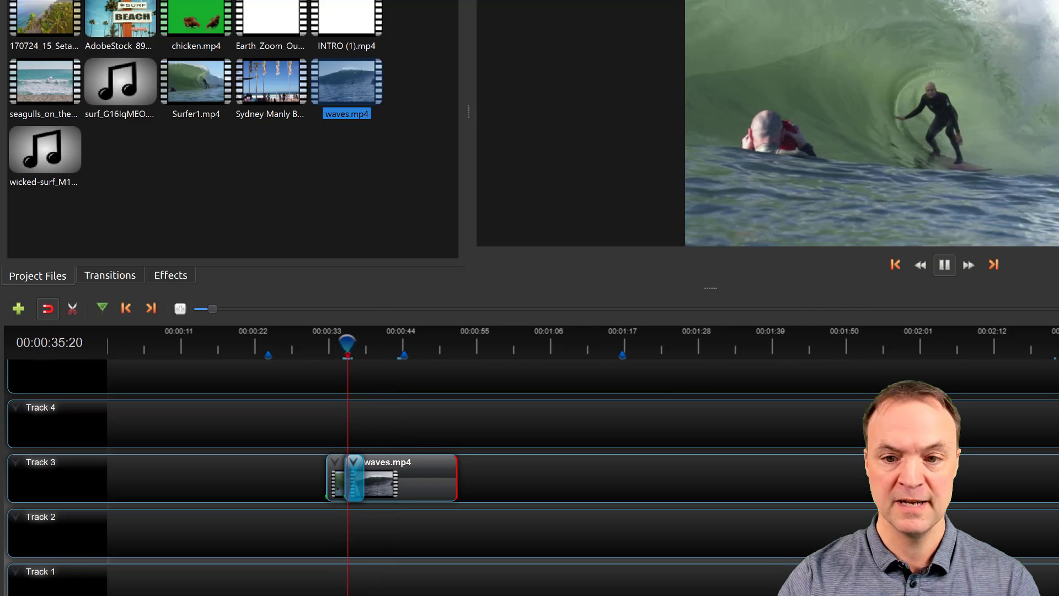
left_click(943, 265)
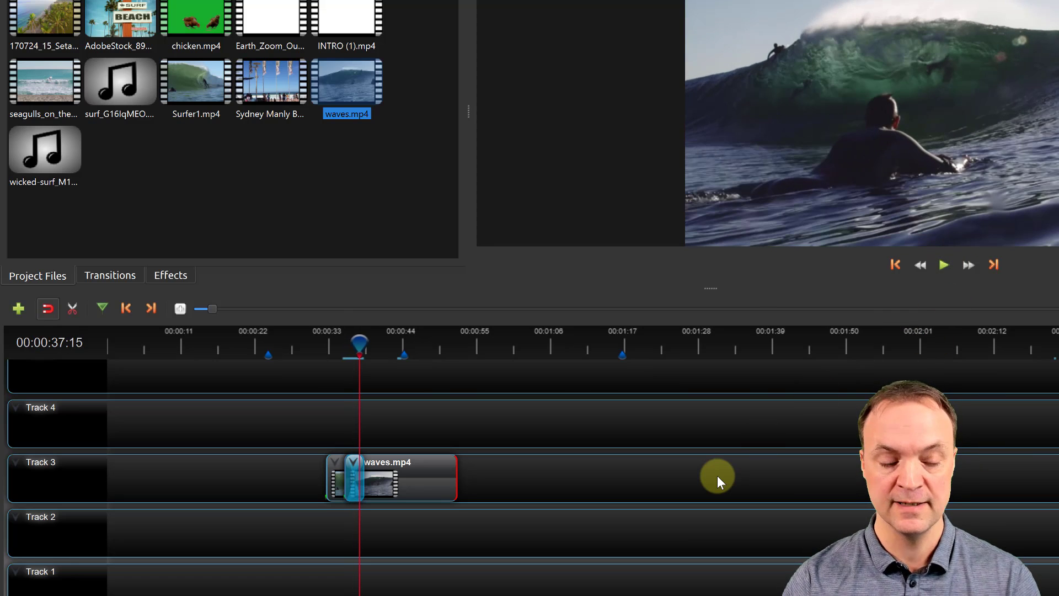
left_click(353, 482)
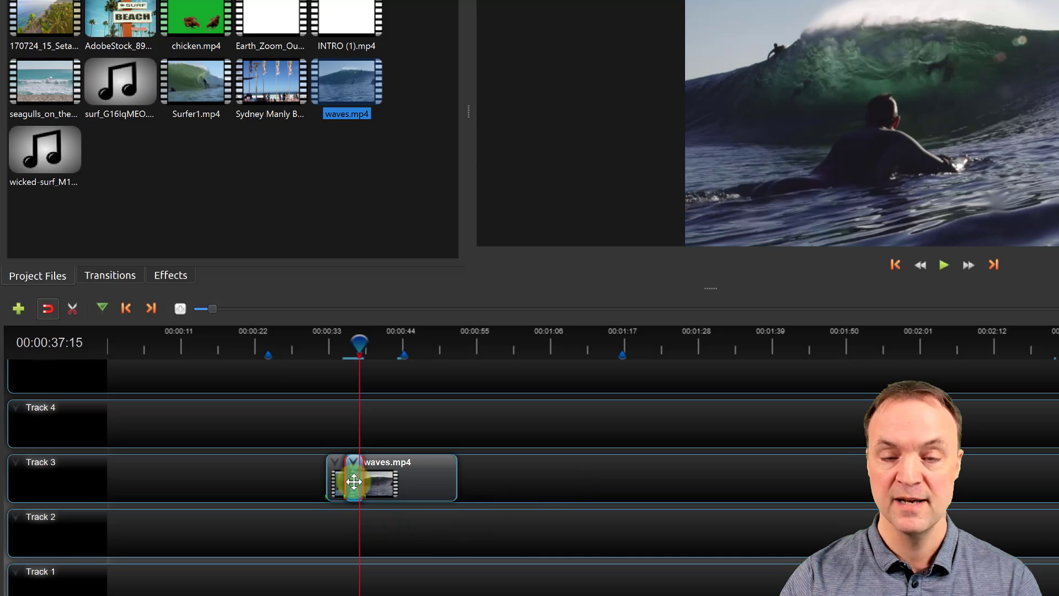
Lengthen the transition between Surfer1.mp4 and waves.mp4 slightly, and remove it from Track 3.
mouse_move(362, 483)
left_mouse_down()
mouse_move(406, 484)
mouse_move(371, 485)
left_mouse_up()
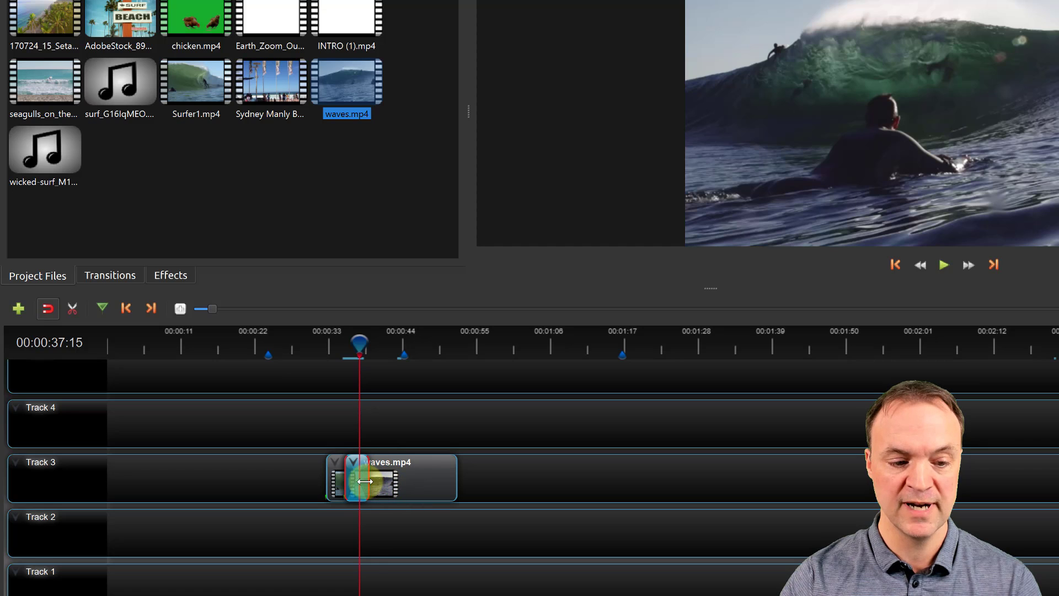
right_click(355, 466)
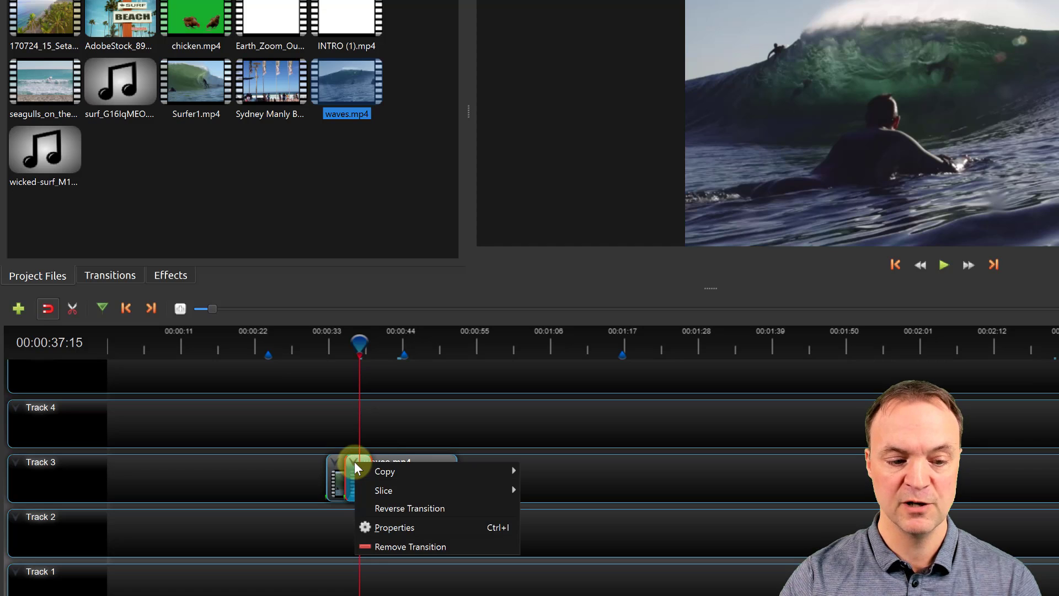
mouse_move(365, 472)
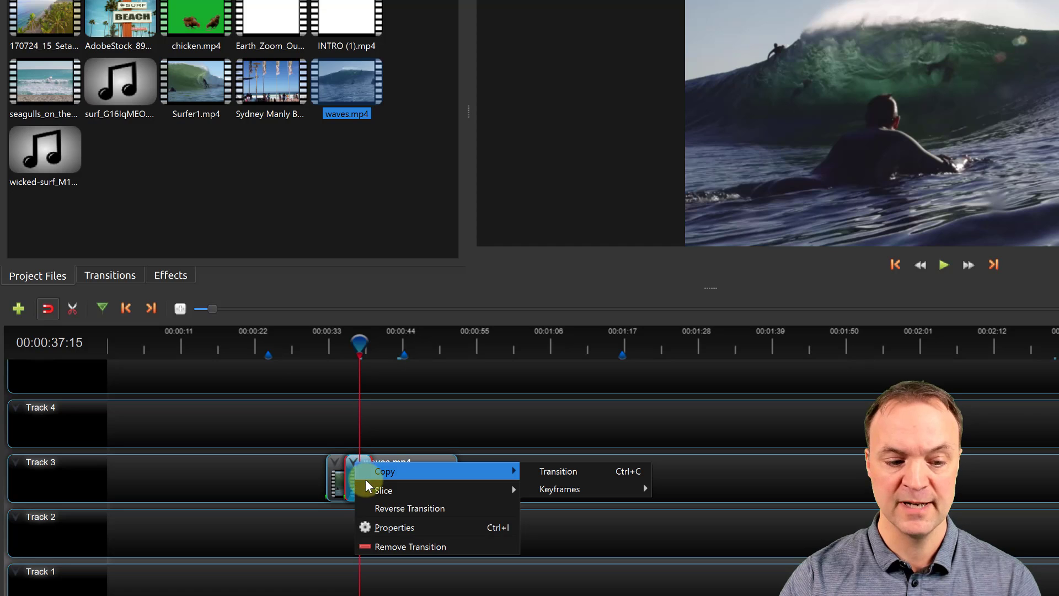
left_click(425, 546)
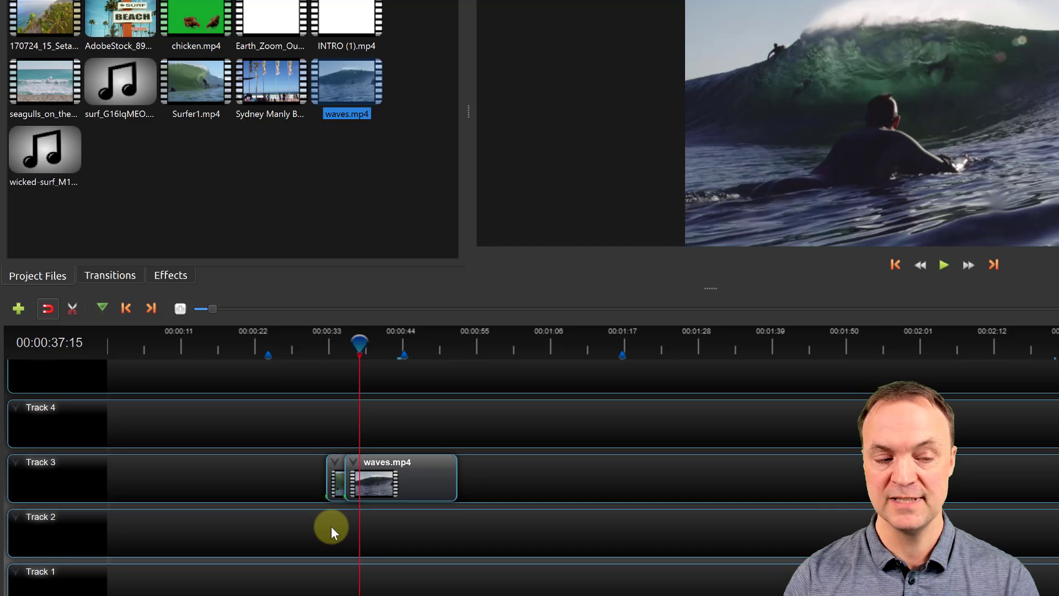
Browse the available transitions and place Distortion 21 over the overlap of Surfer1.mp4 and waves.mp4 on Track 3.
left_click(113, 275)
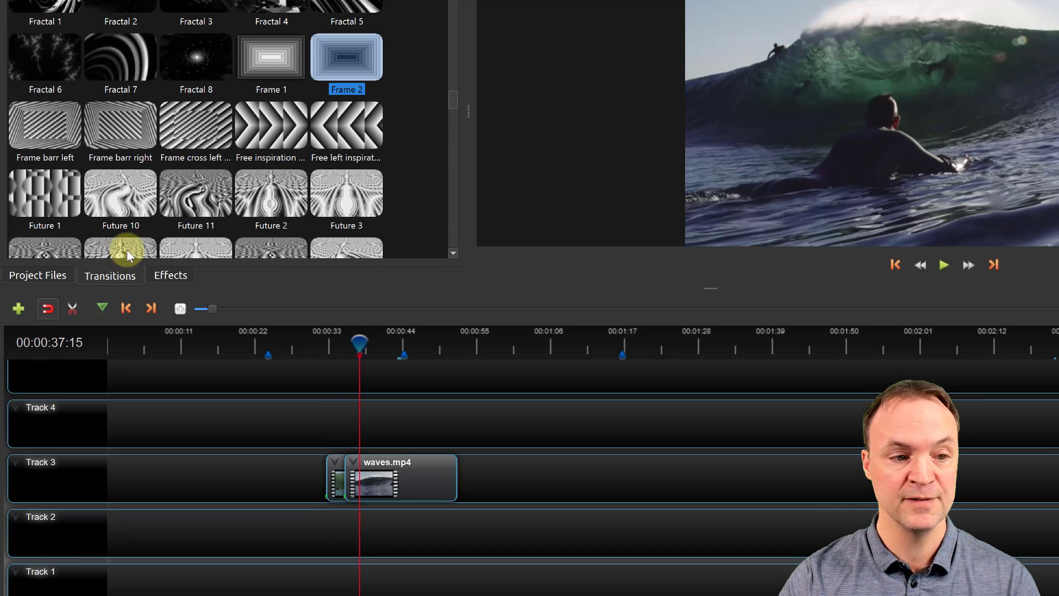
scroll(194, 113, "down", 3)
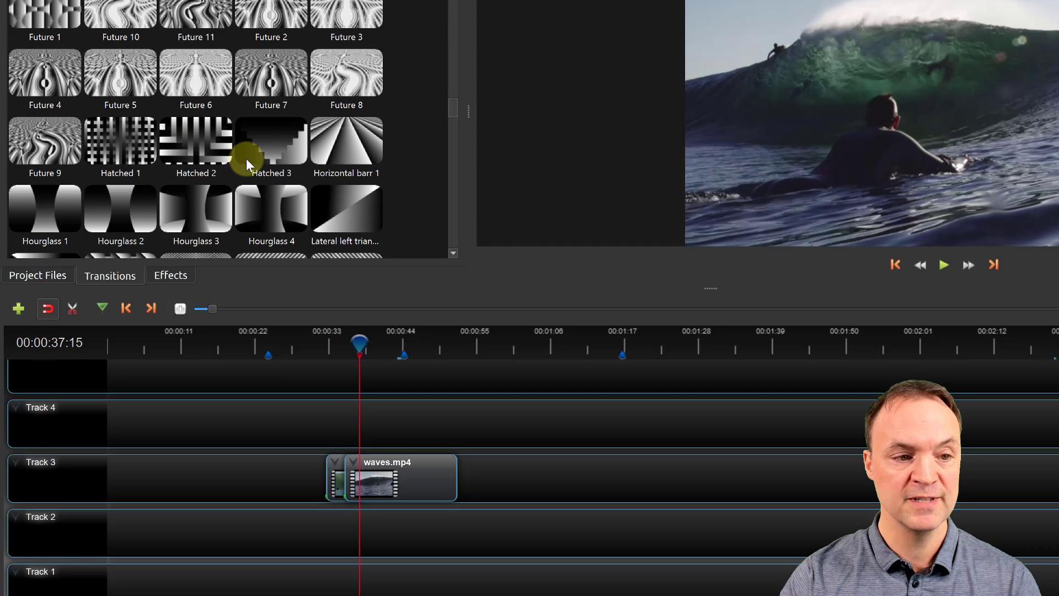
scroll(246, 158, "up", 10)
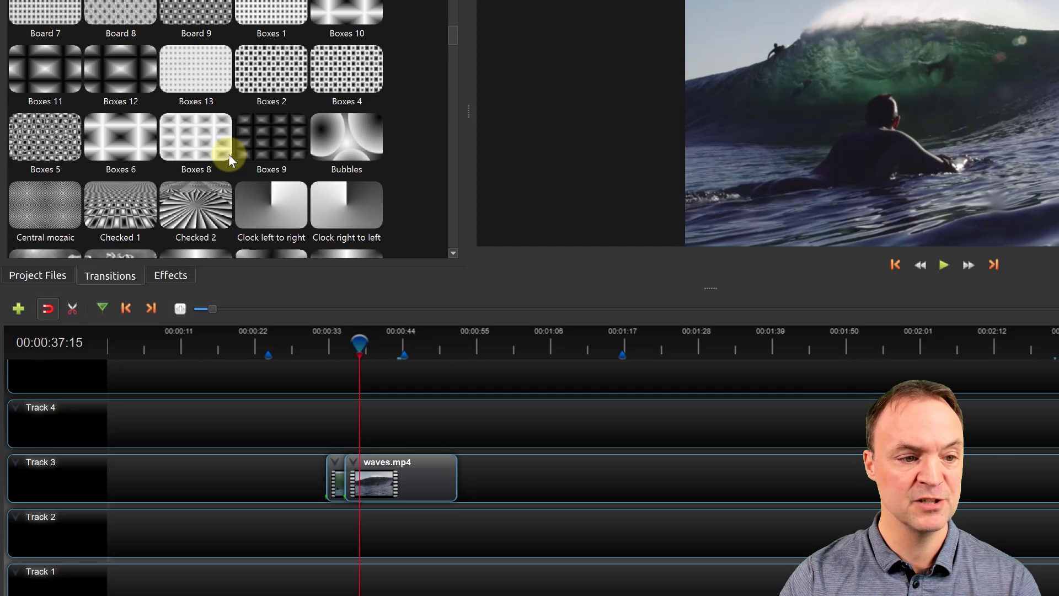
scroll(230, 154, "down", 8)
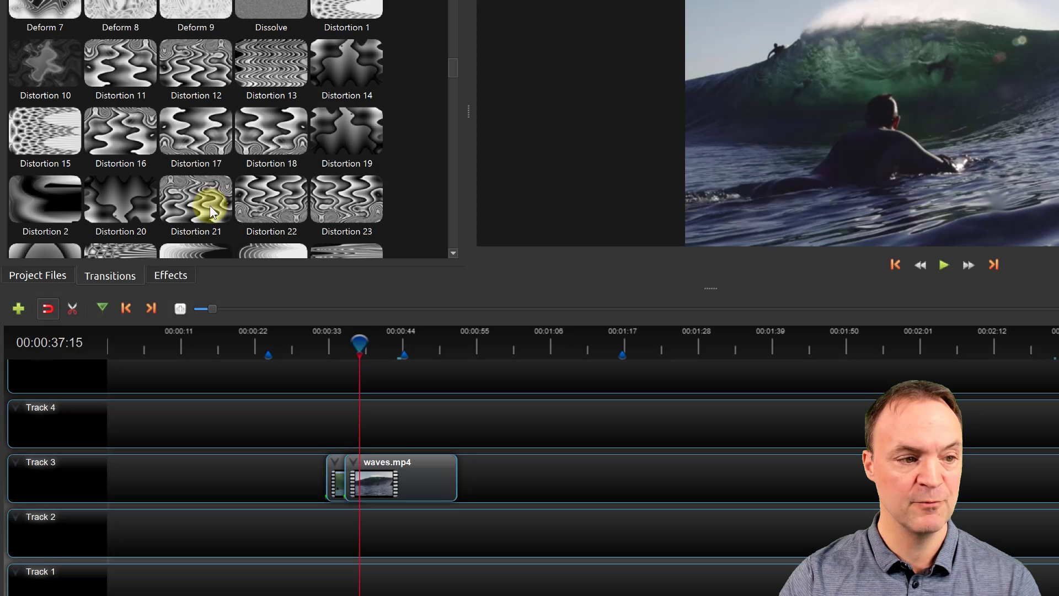
left_click_drag(195, 198, 363, 477)
Play the Distortion 21 transition on Track 3 from about 00:00:35 to check it.
left_click_drag(368, 341, 343, 349)
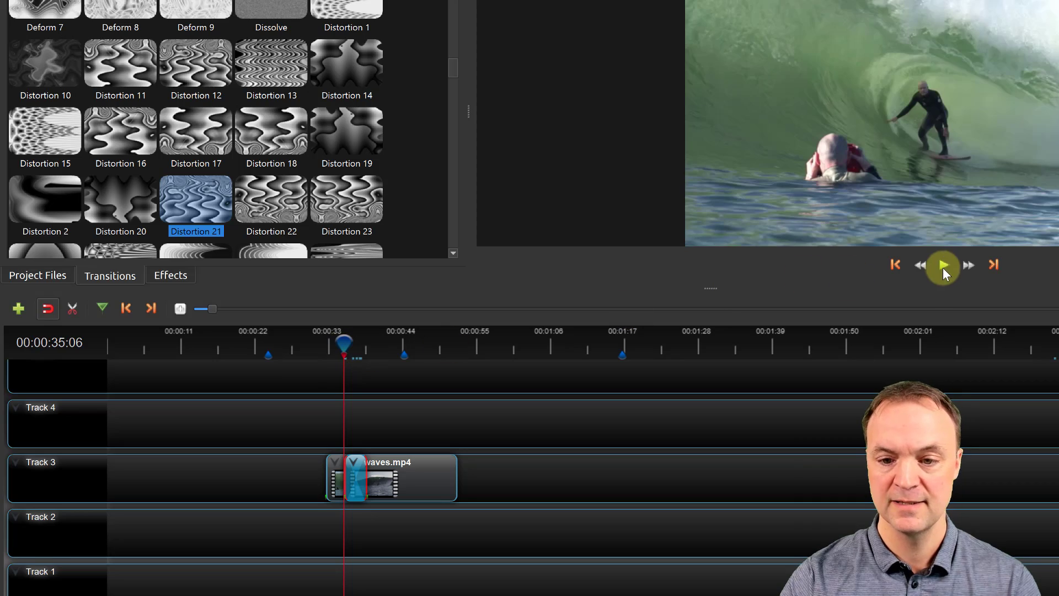
left_click(943, 265)
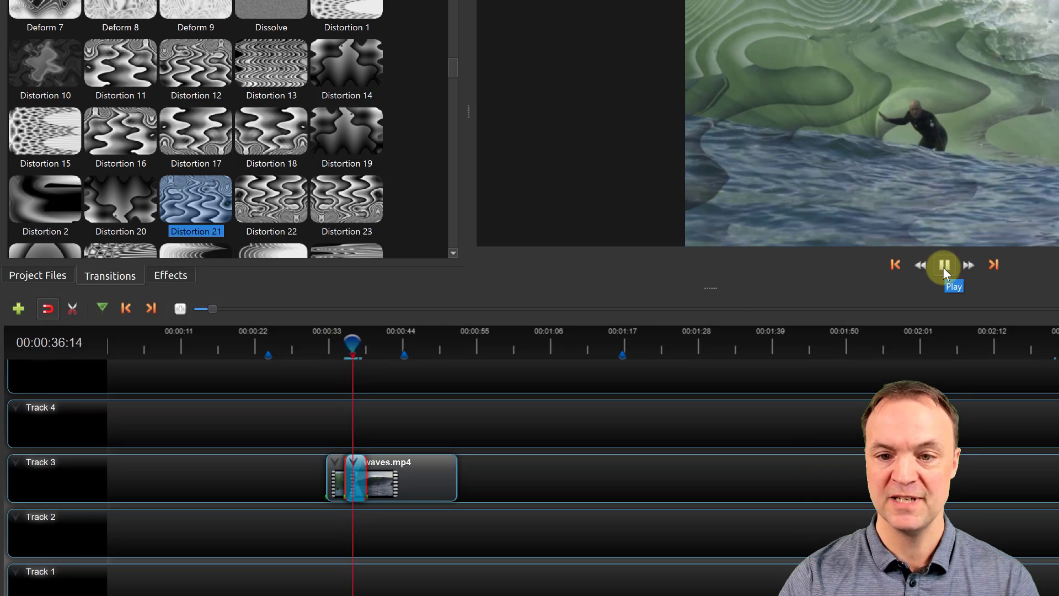
left_click(942, 266)
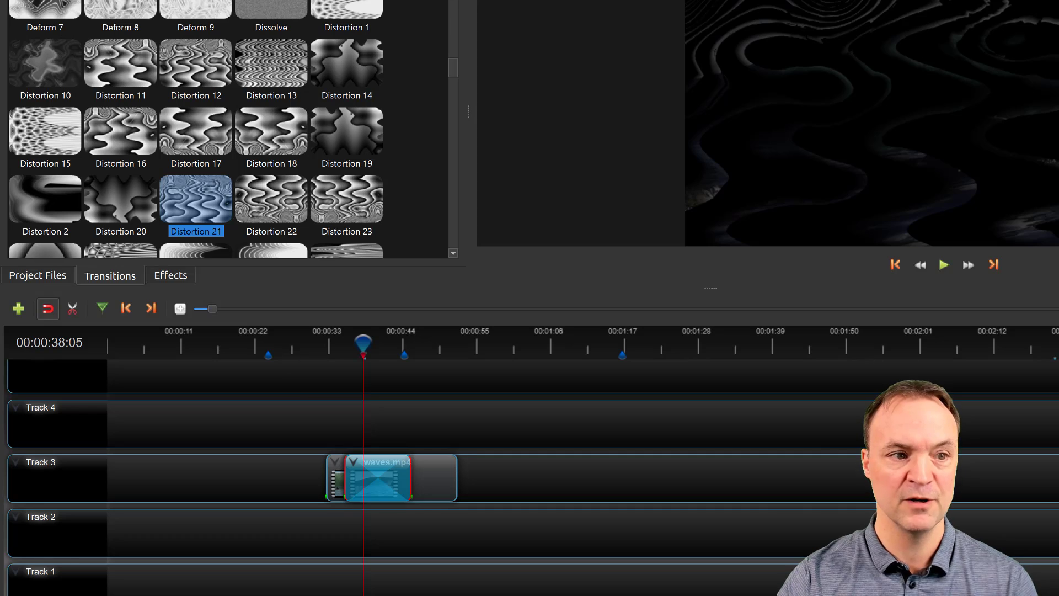
Delete the Distortion 21 transition and separate the clips by moving waves.mp4 to about 00:00:46 on Track 3.
key("Delete")
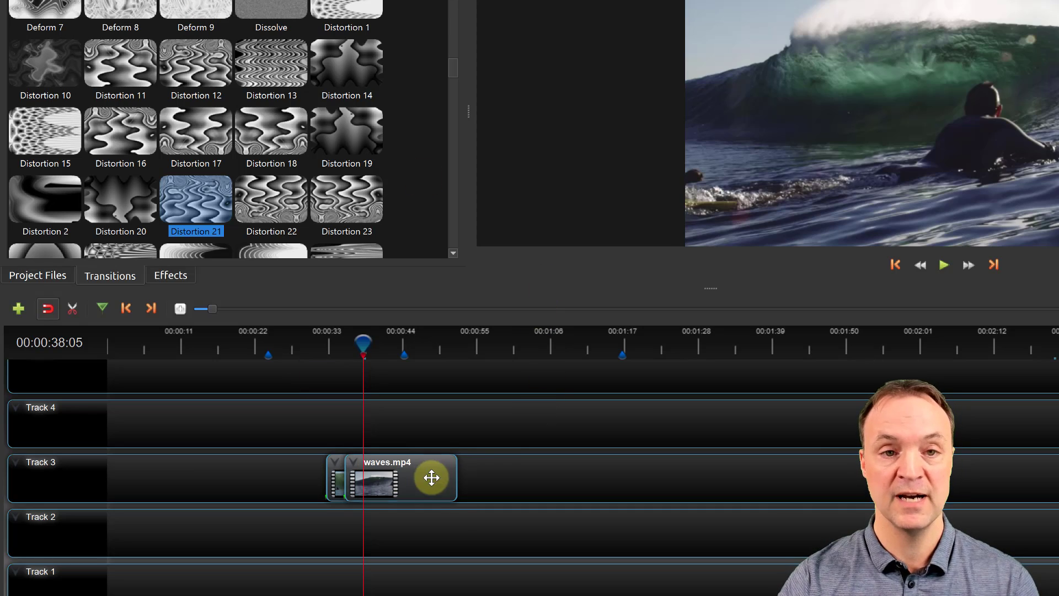
left_click_drag(408, 480, 480, 475)
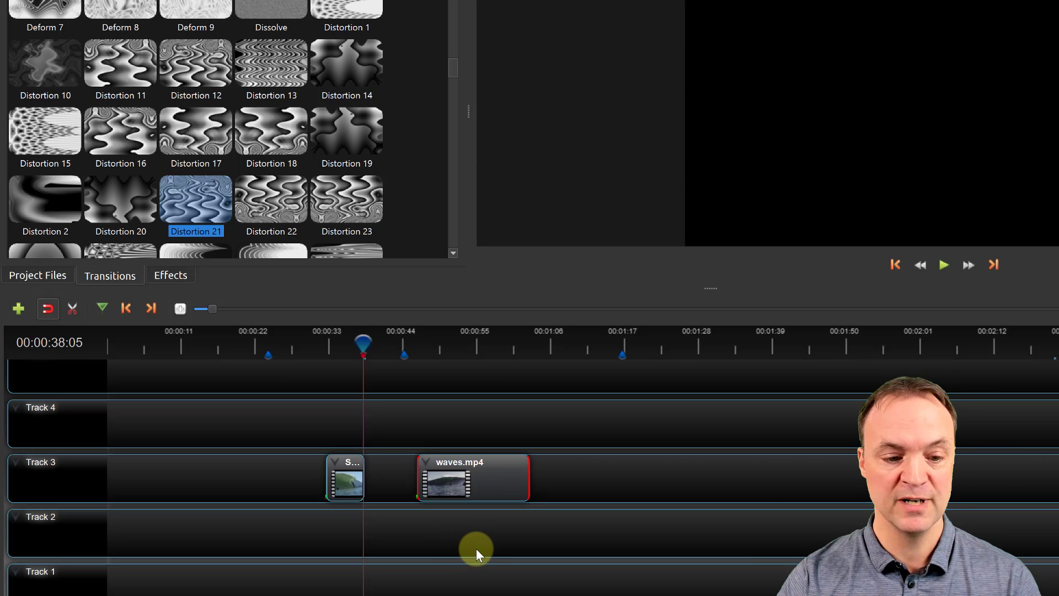
Apply the Edge to Center animation Right to Center to the start of both Surfer1.mp4 and waves.mp4.
left_click_drag(467, 344, 440, 344)
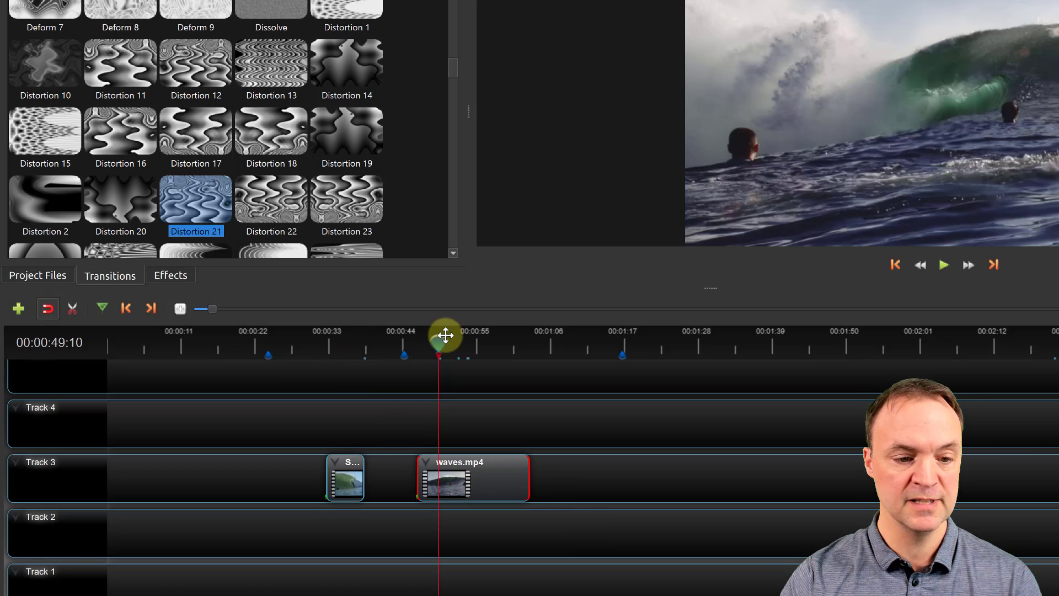
left_click_drag(439, 343, 414, 343)
left_click(352, 343)
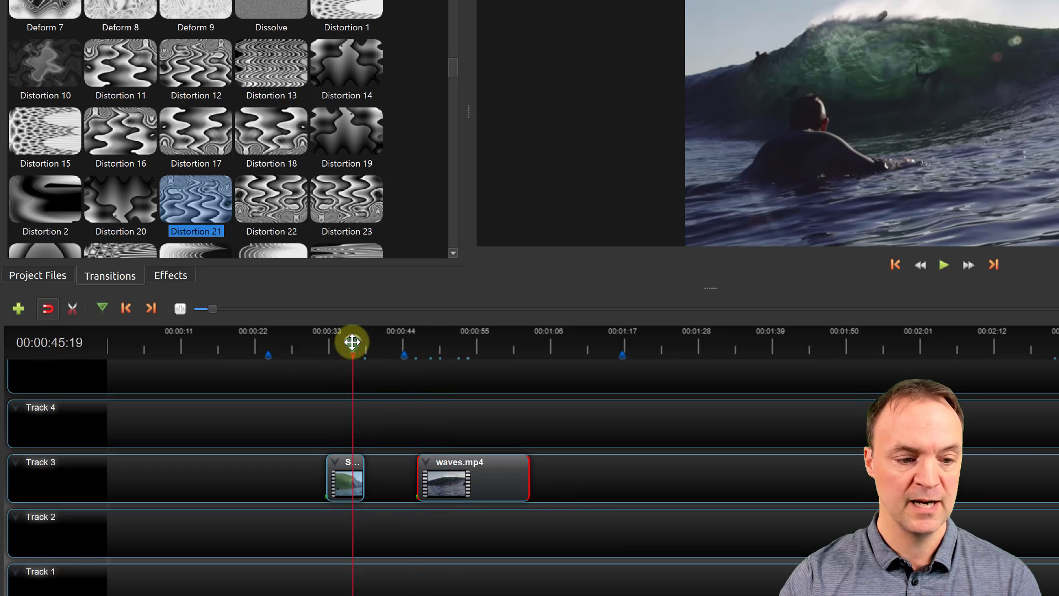
right_click(341, 471)
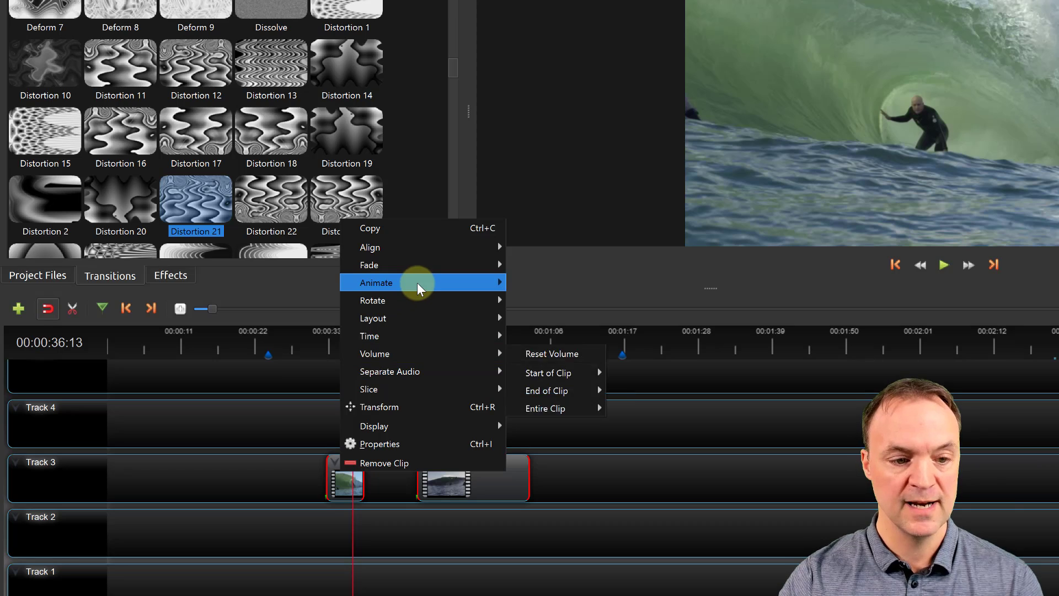
mouse_move(416, 284)
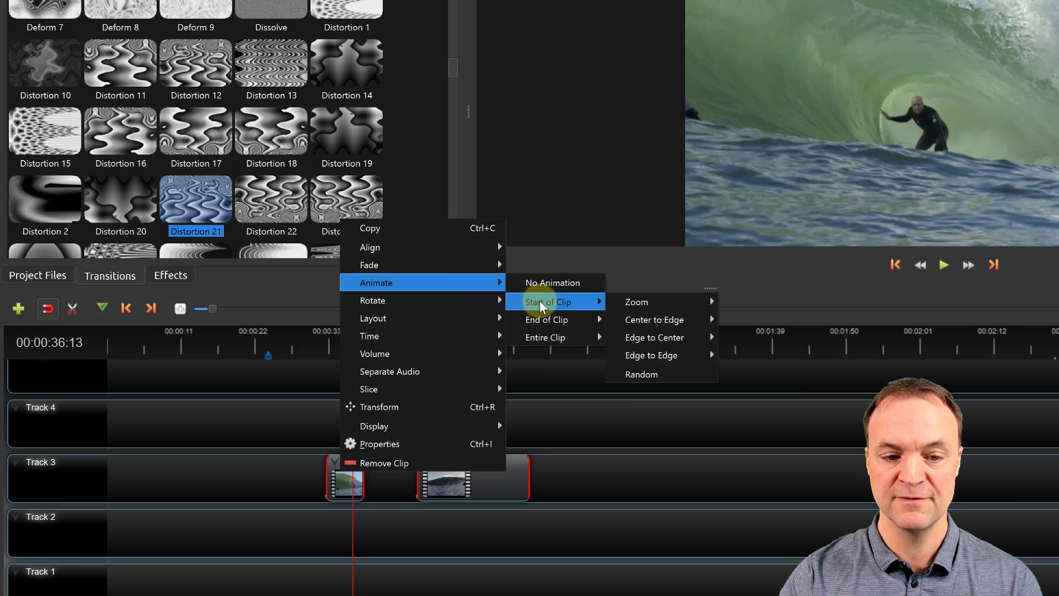
mouse_move(551, 319)
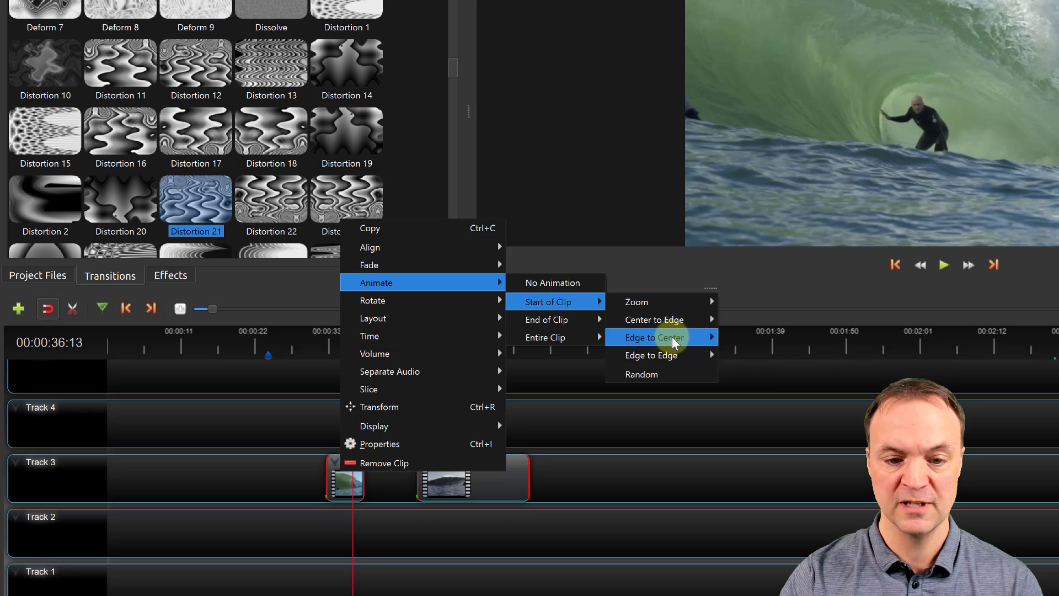
mouse_move(672, 342)
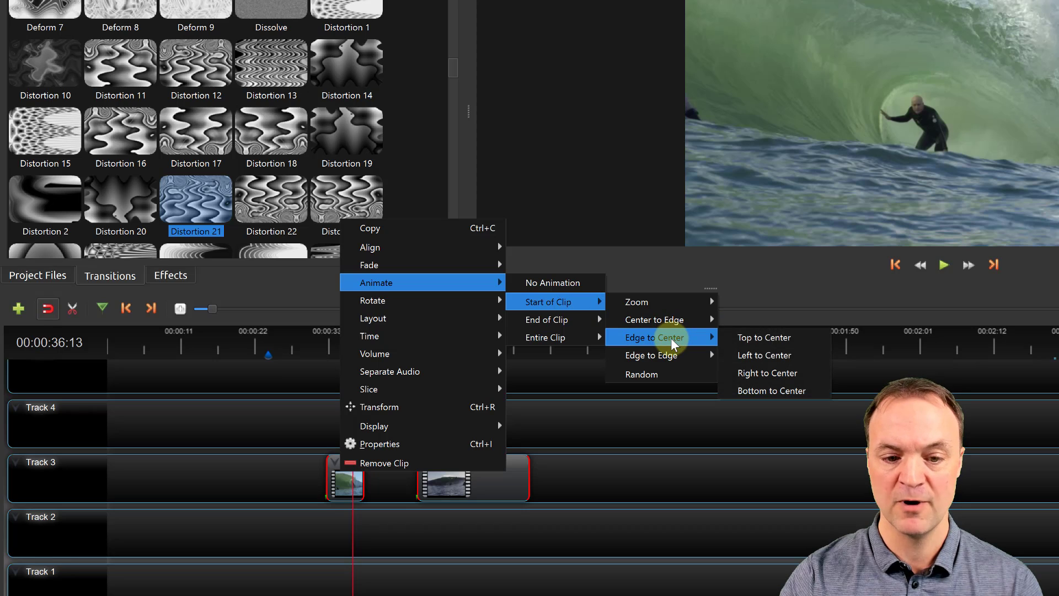
left_click(768, 372)
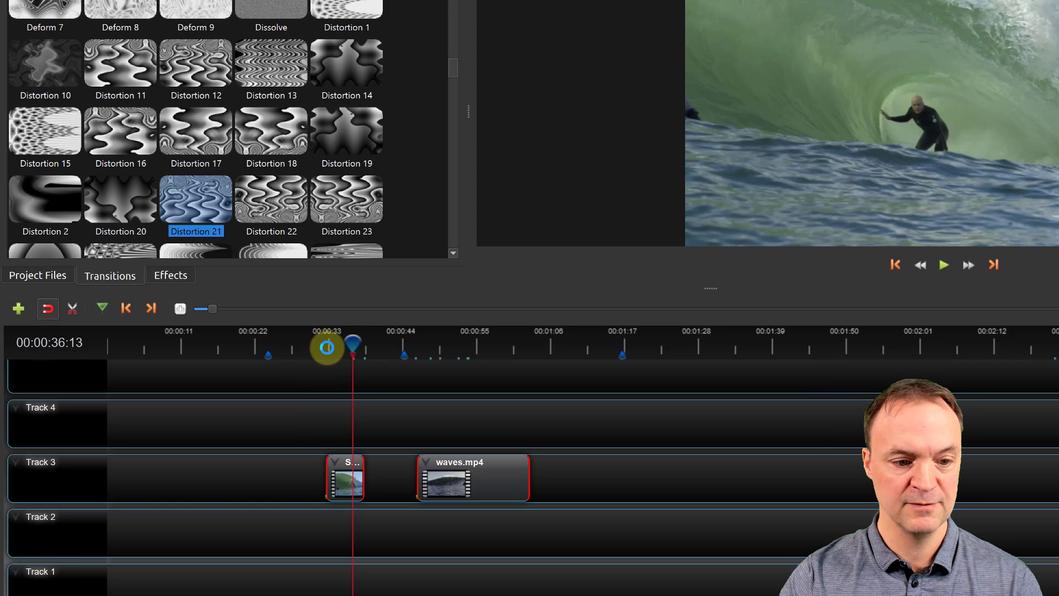
Play the start of Surfer1.mp4 from about 00:00:32 and of waves.mp4 from about 00:00:45 to check their animations.
left_click_drag(357, 350, 324, 345)
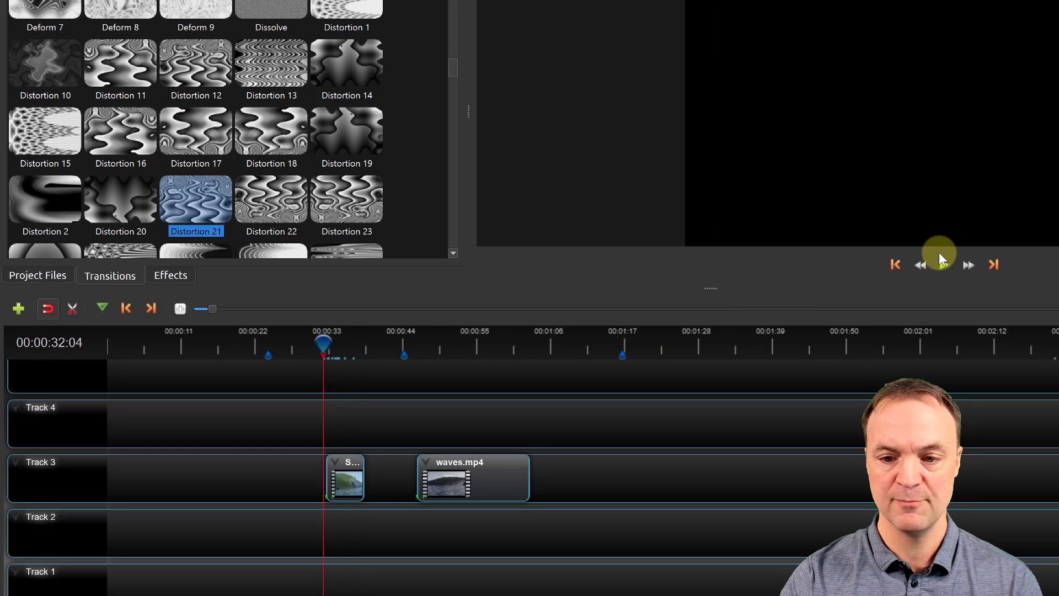
left_click(942, 266)
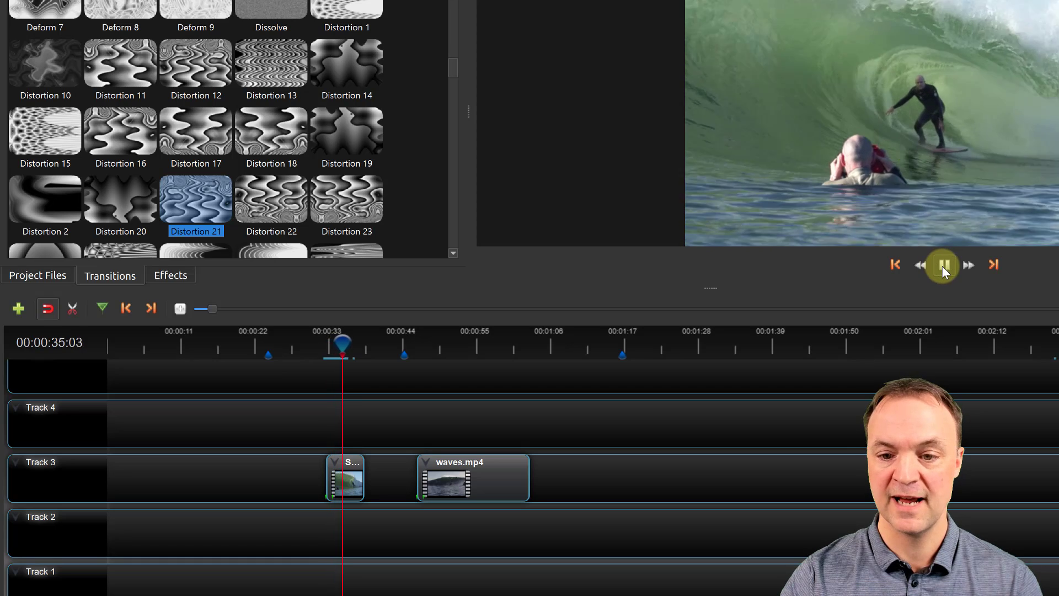
left_click(942, 265)
left_click_drag(342, 342, 415, 349)
left_click(943, 266)
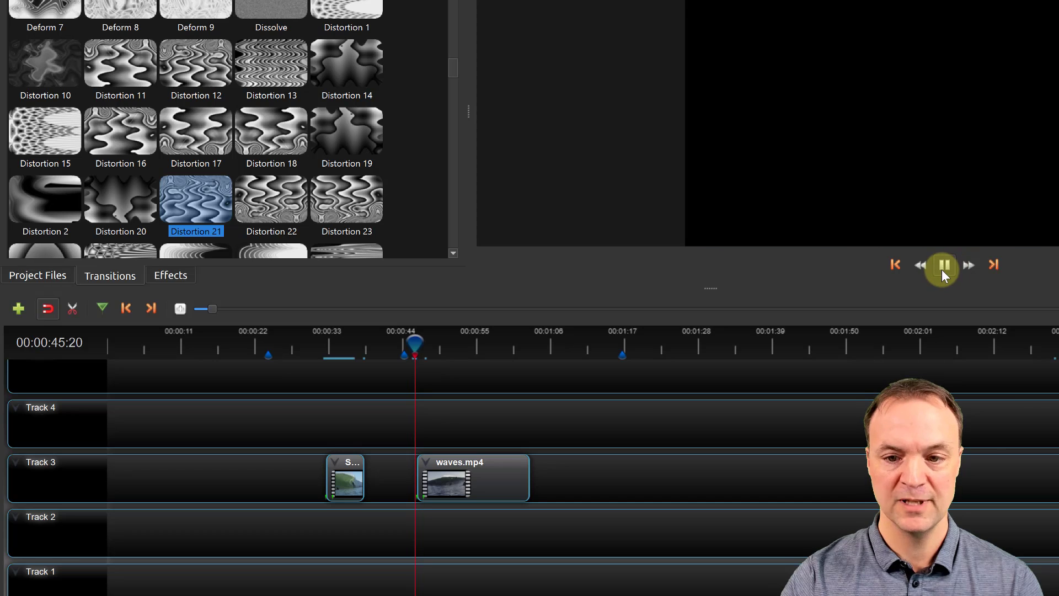
left_click(942, 268)
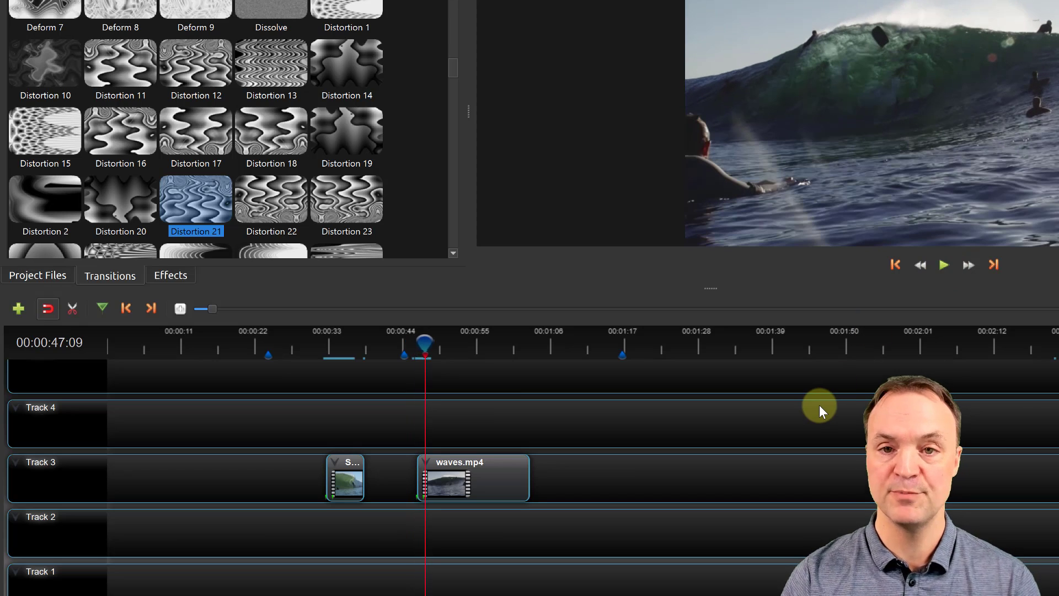
Remove the animation from waves.mp4 on Track 3 by setting it to No Animation.
right_click(482, 480)
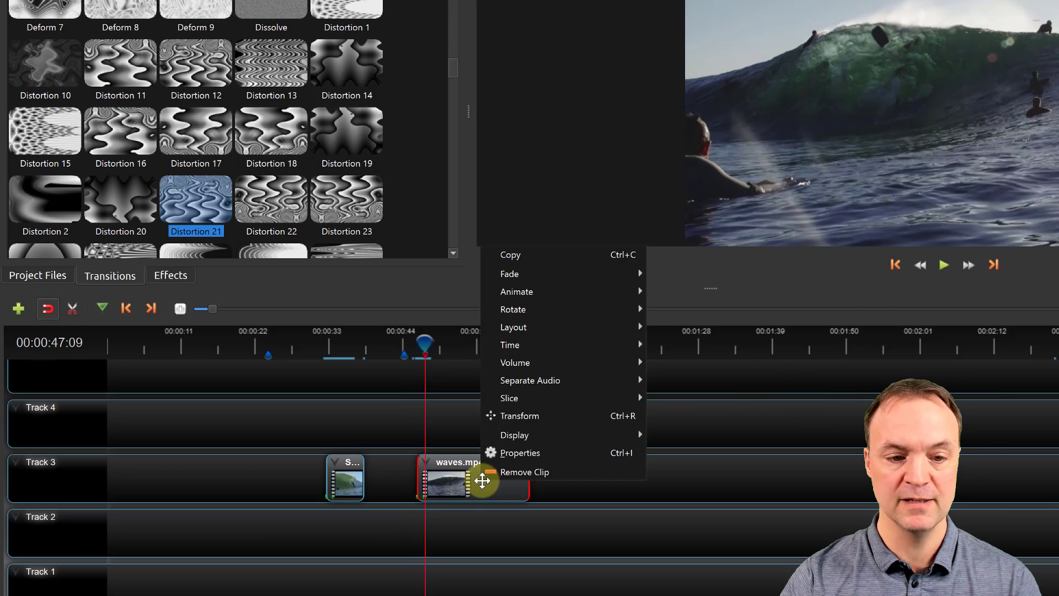
mouse_move(558, 290)
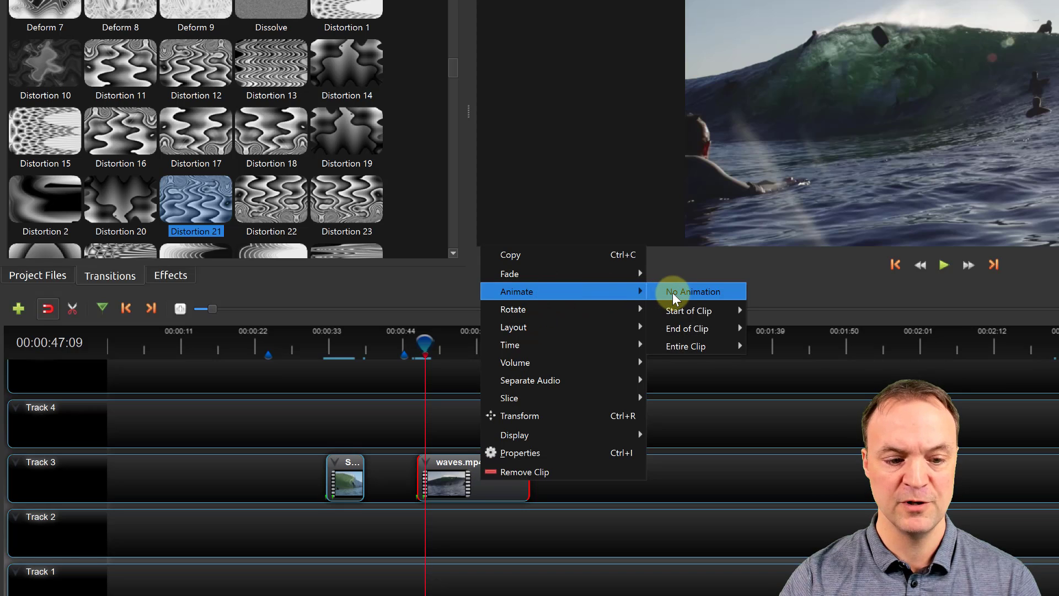
left_click(665, 292)
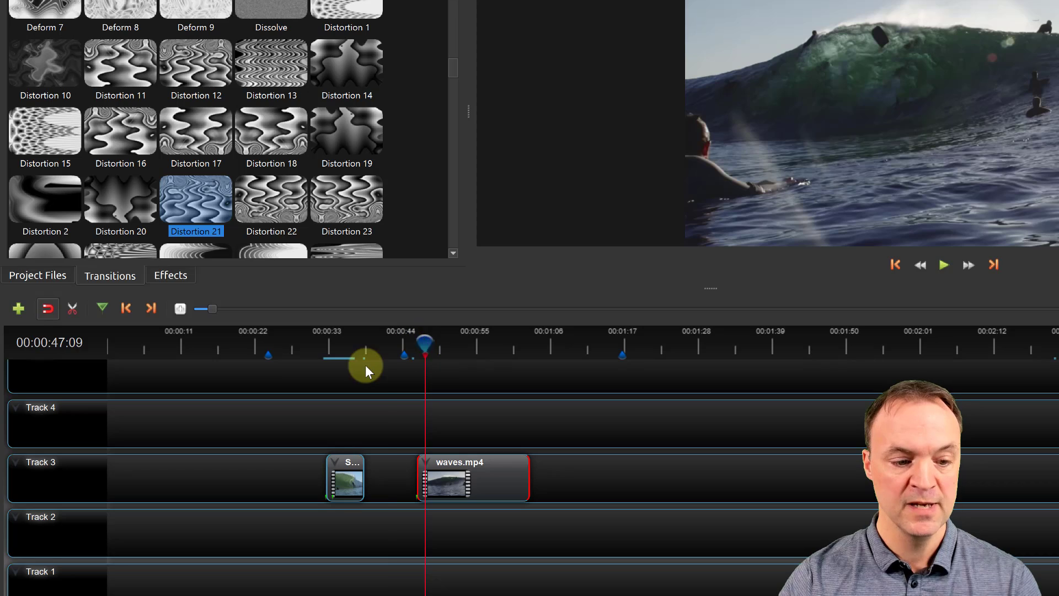
Apply Fade In (Slow) to the start of waves.mp4 on Track 3 and play the clip to check the fade.
left_click_drag(424, 343, 387, 356)
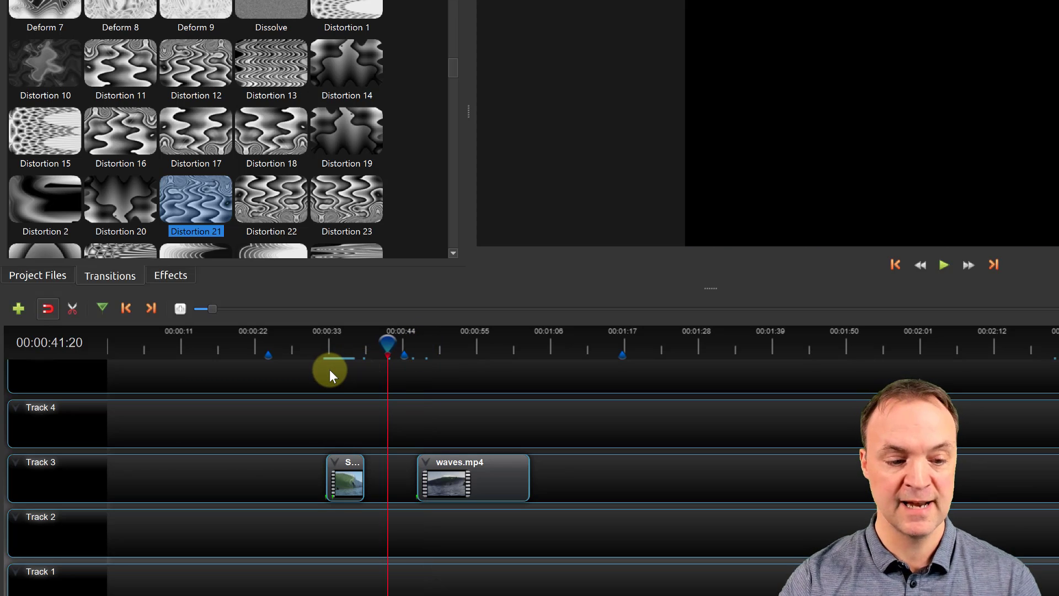
left_click(461, 480)
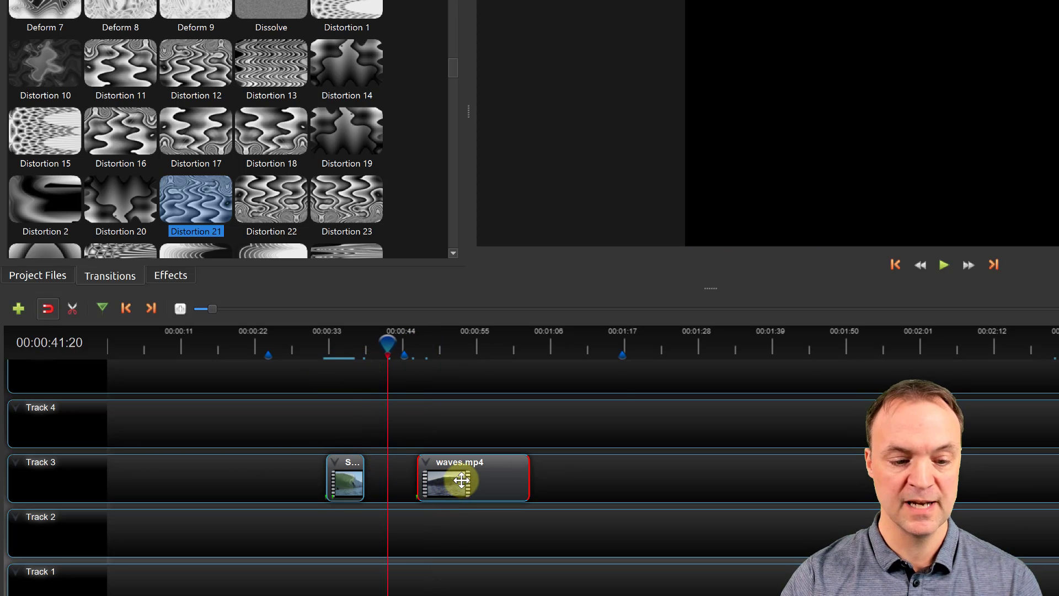
right_click(461, 481)
mouse_move(615, 291)
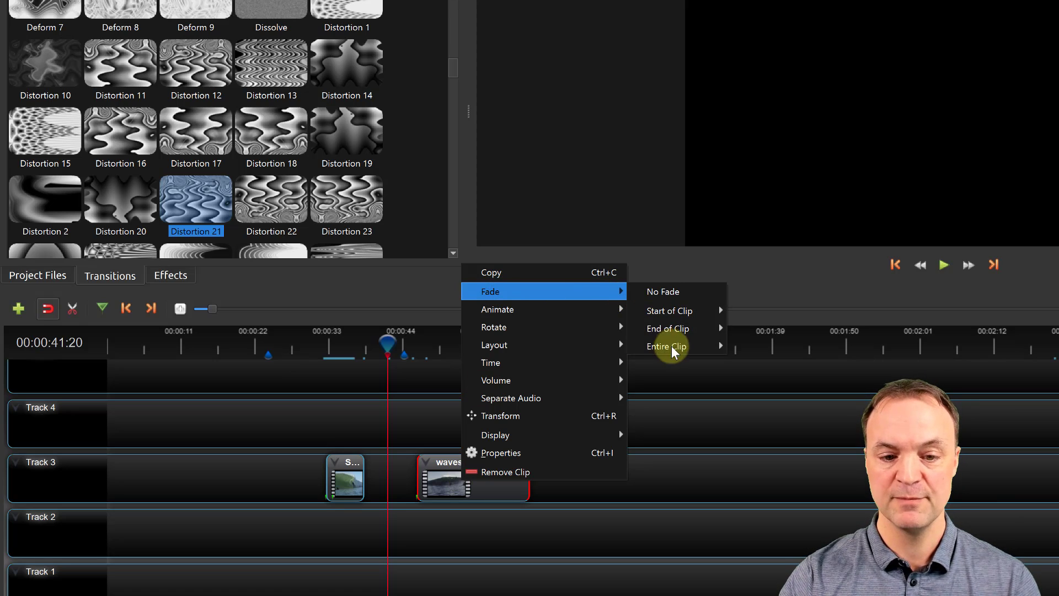
mouse_move(678, 329)
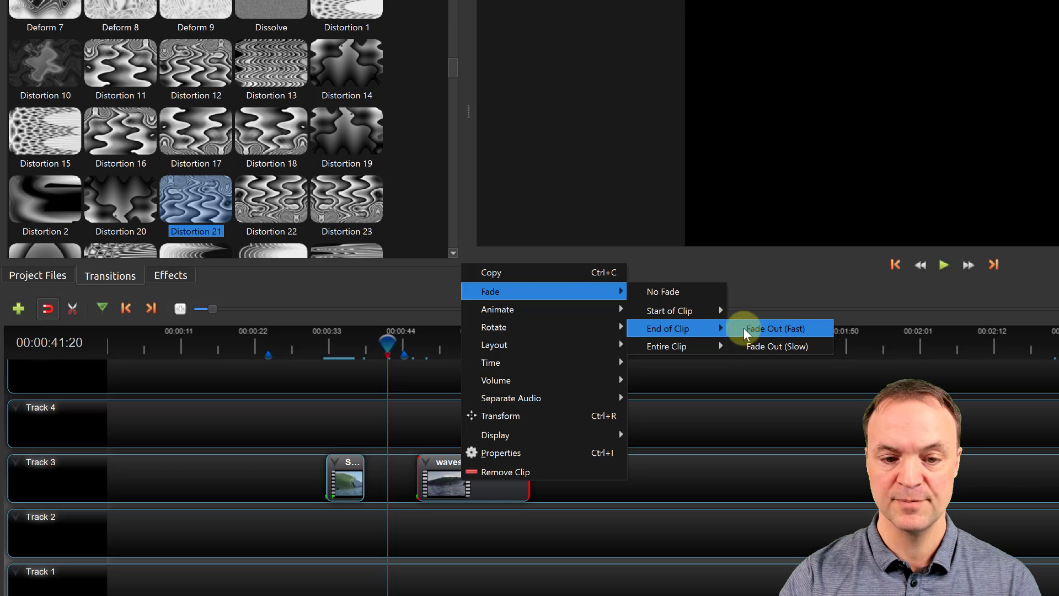
mouse_move(711, 310)
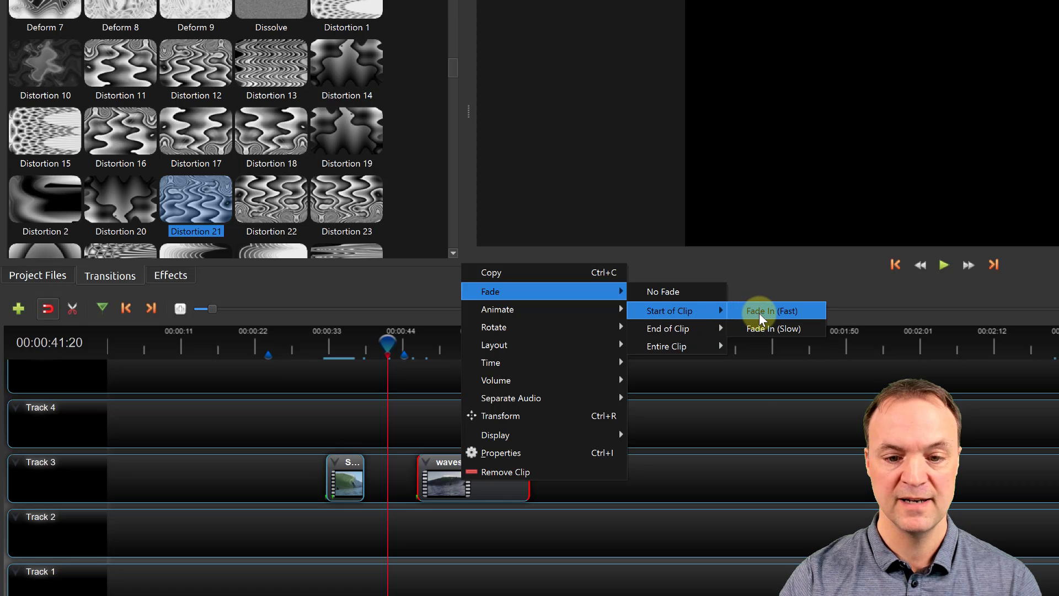
left_click(770, 329)
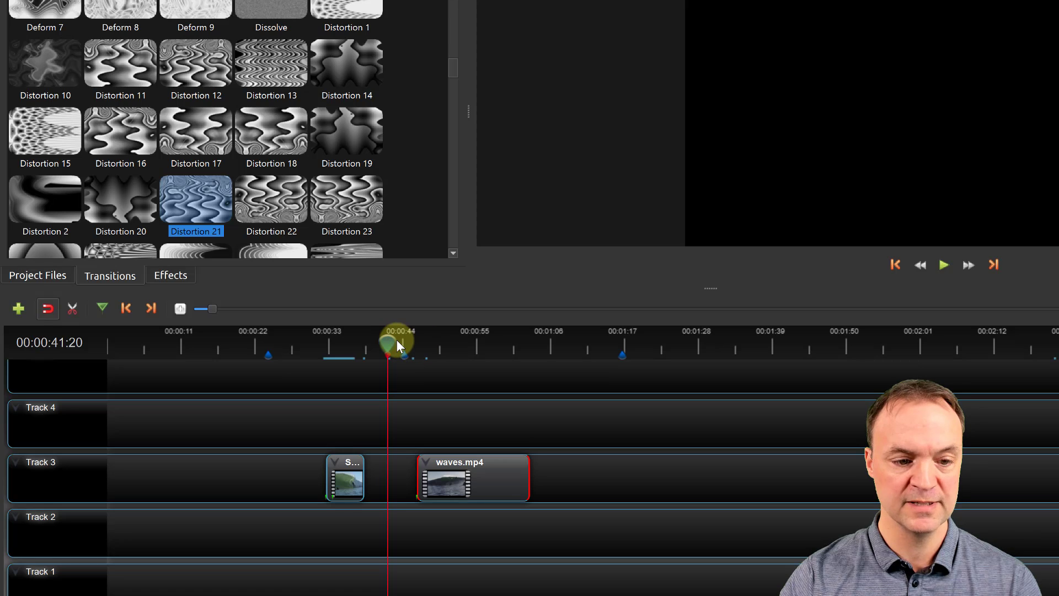
left_click(943, 266)
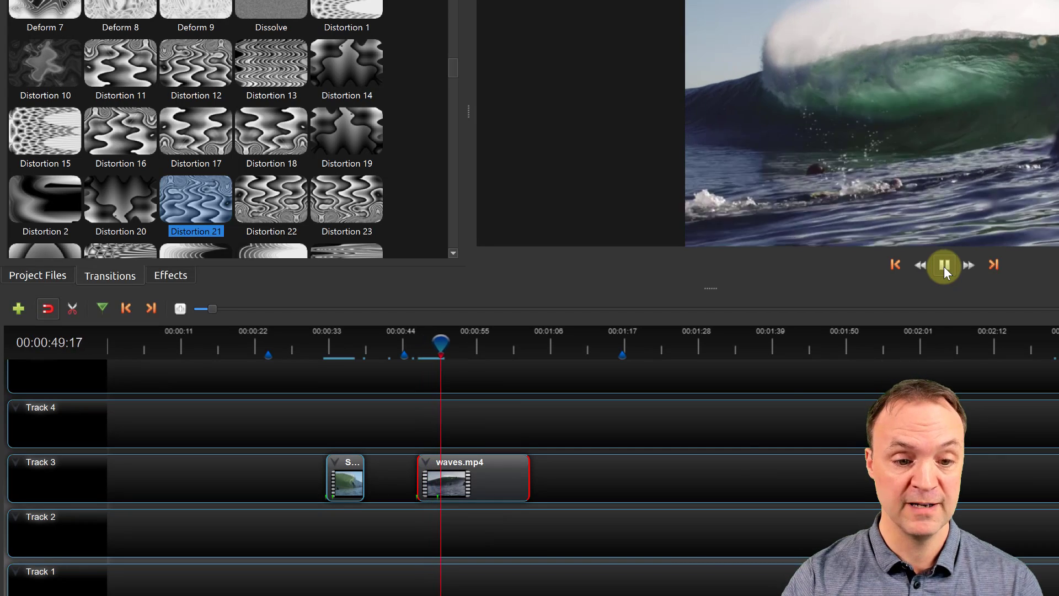
left_click(944, 266)
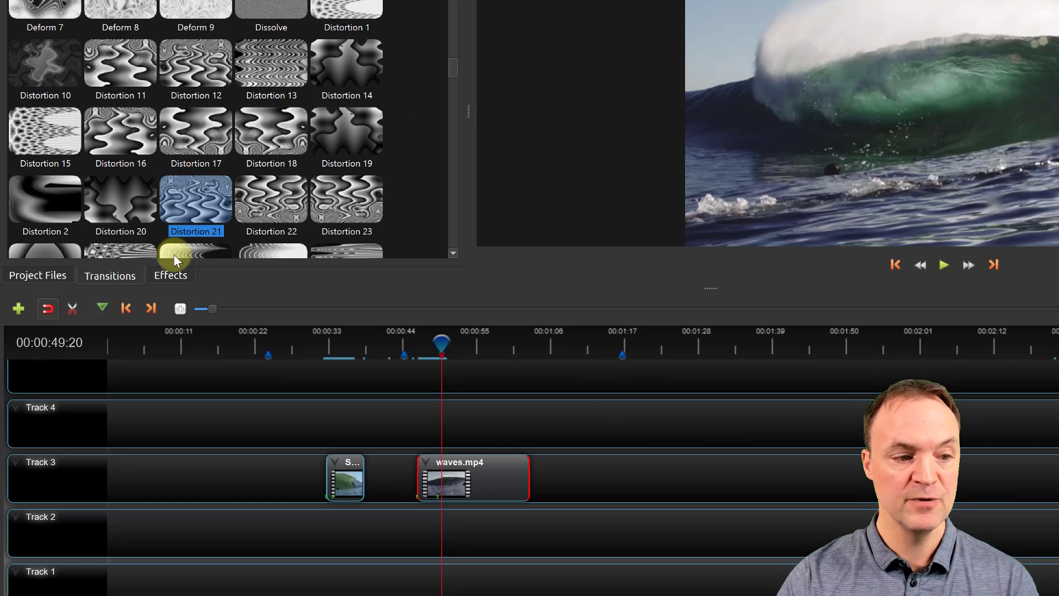
Show the project files and look at the file operations available for Surfer1.mp4, including Add to Timeline.
left_click(51, 276)
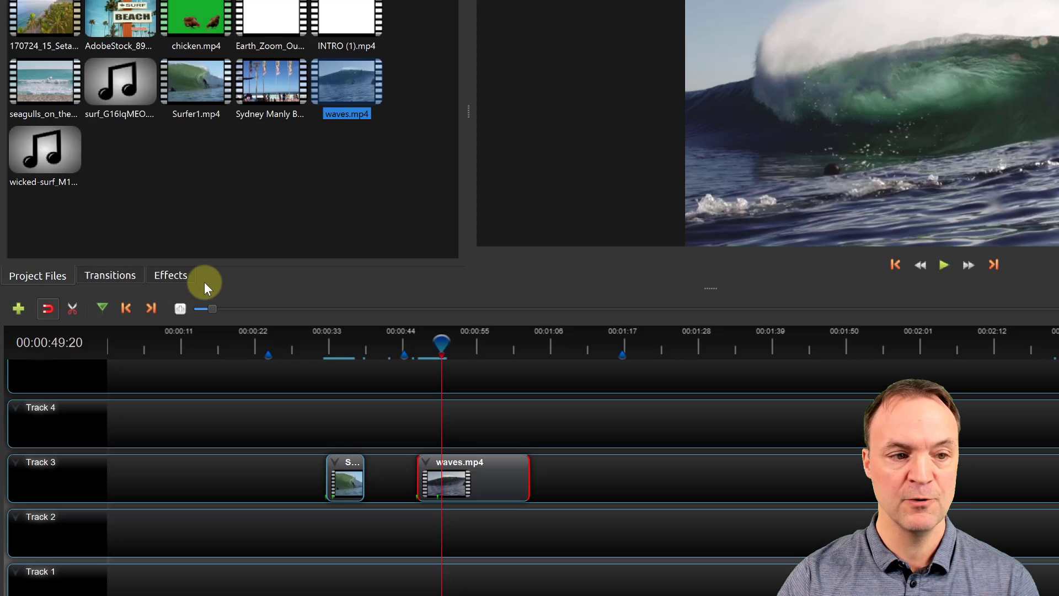
left_click_drag(402, 143, 201, 75)
right_click(202, 75)
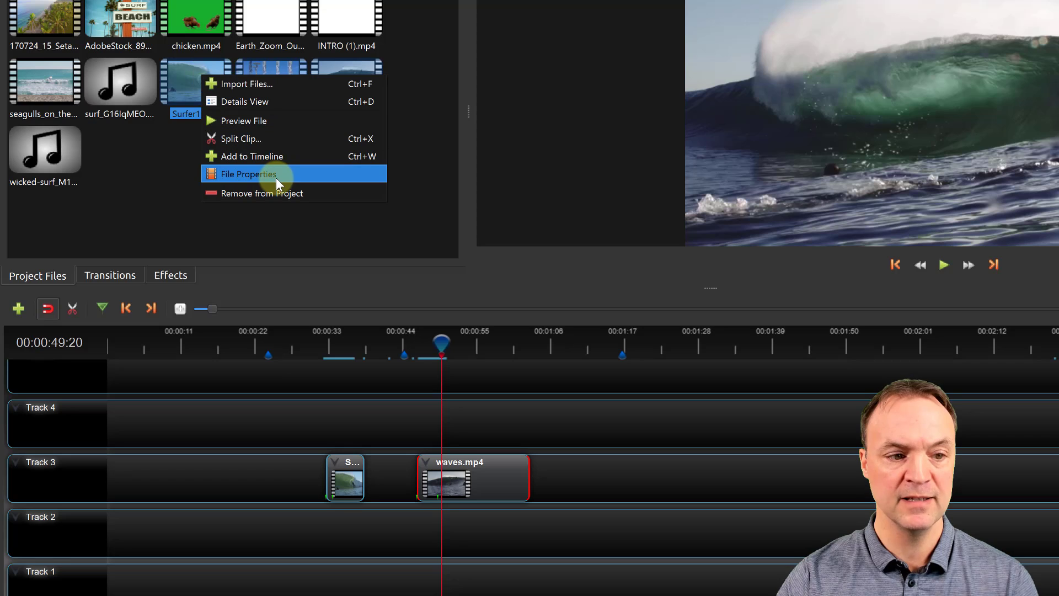
left_click(283, 157)
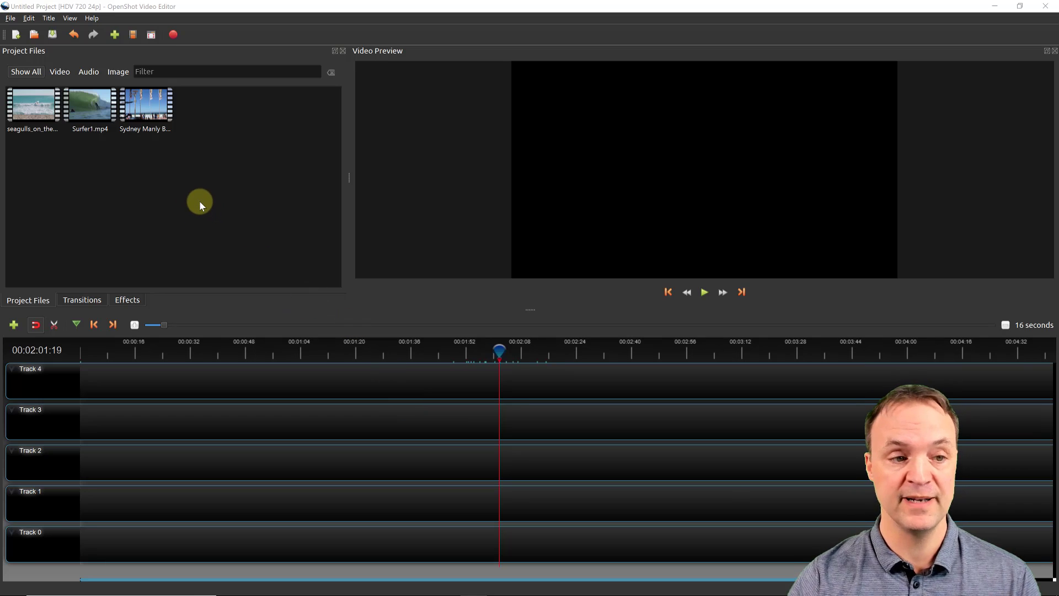
Open Split Clip for Surfer1.mp4 and set the start of the first piece at 00:00:00:10.
left_click(84, 108)
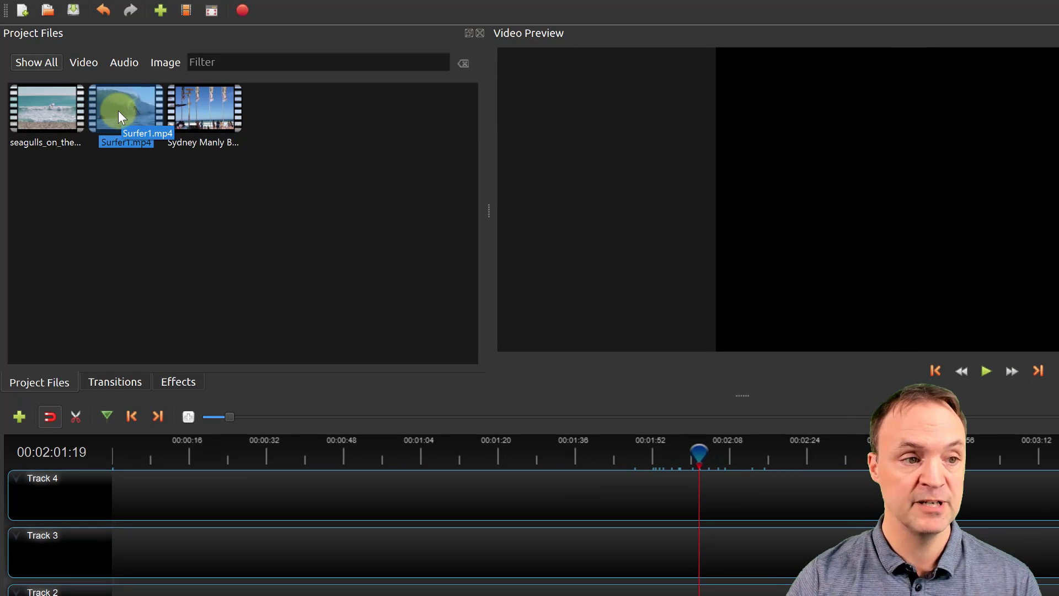
right_click(118, 113)
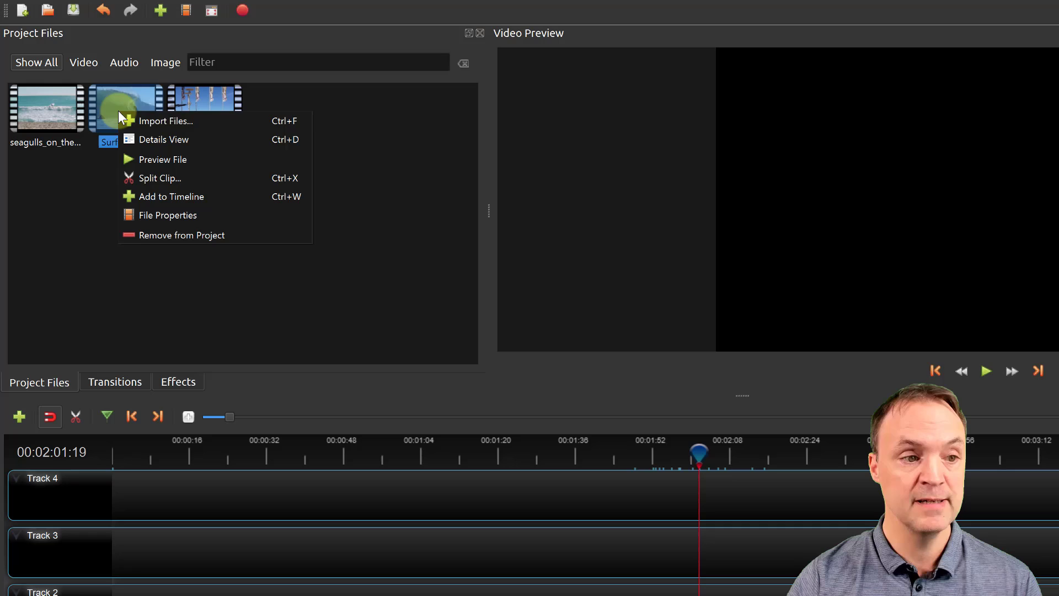
left_click(170, 177)
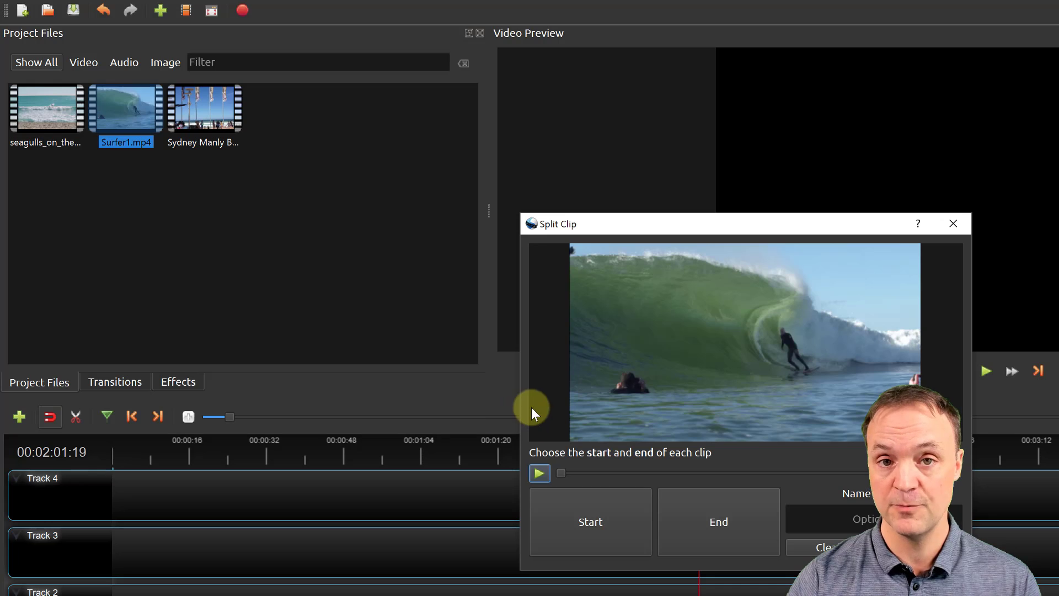
left_click_drag(685, 227, 711, 135)
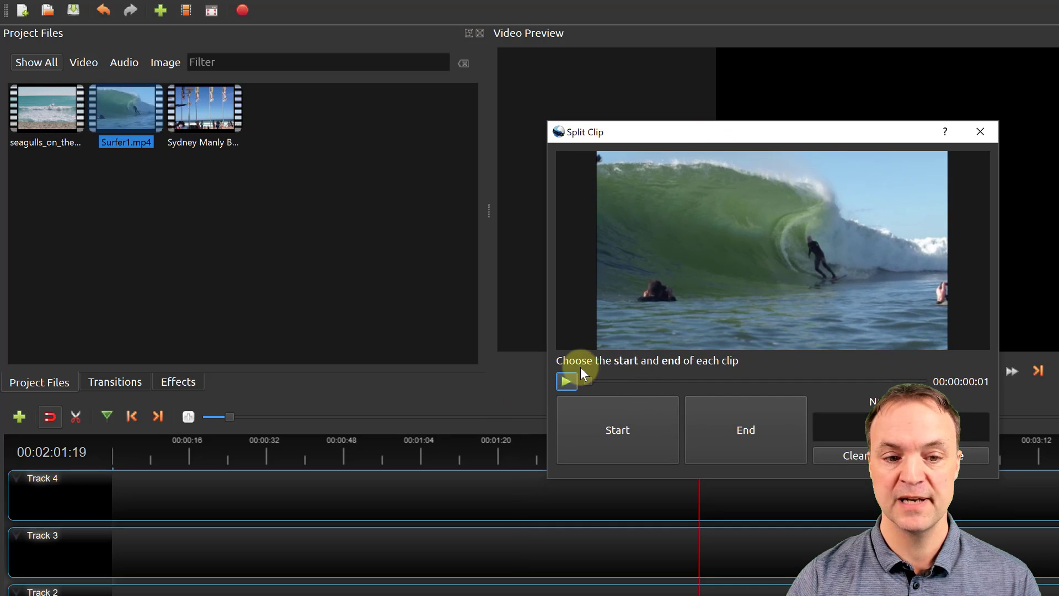
left_click_drag(589, 381, 601, 381)
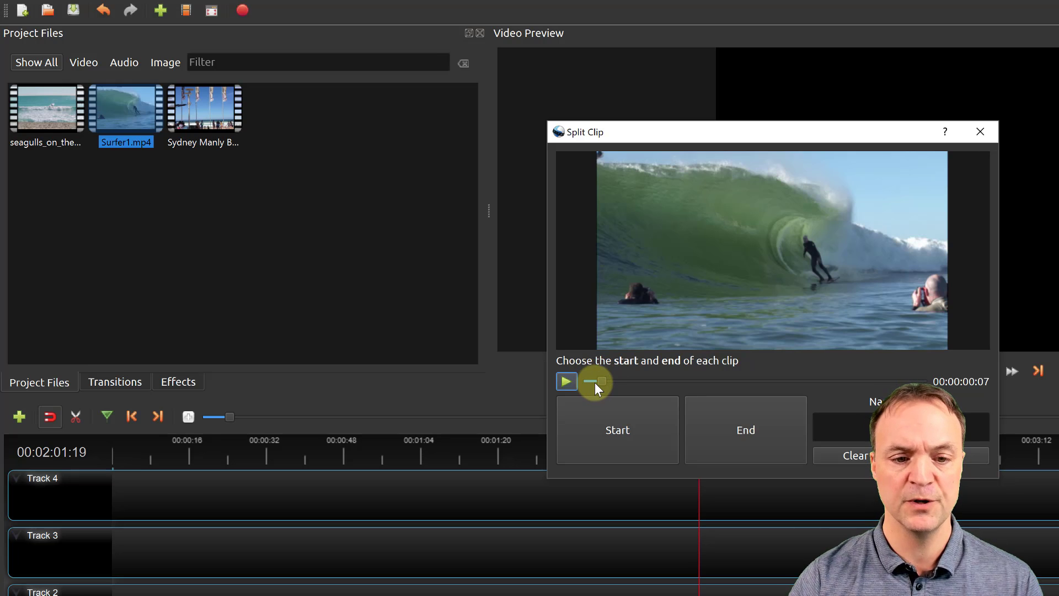
left_click_drag(600, 384, 607, 386)
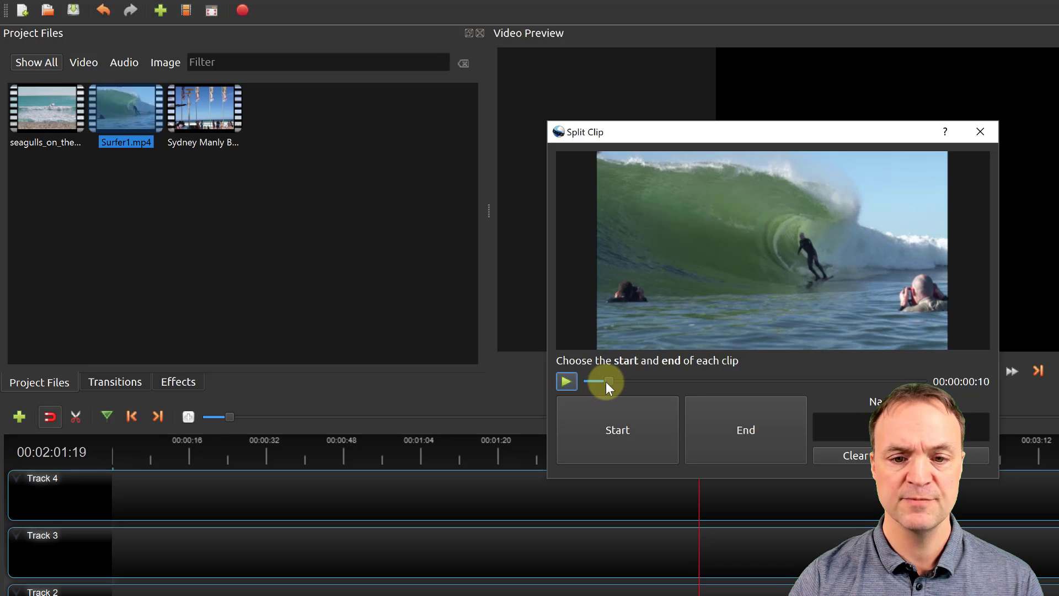
left_click(627, 429)
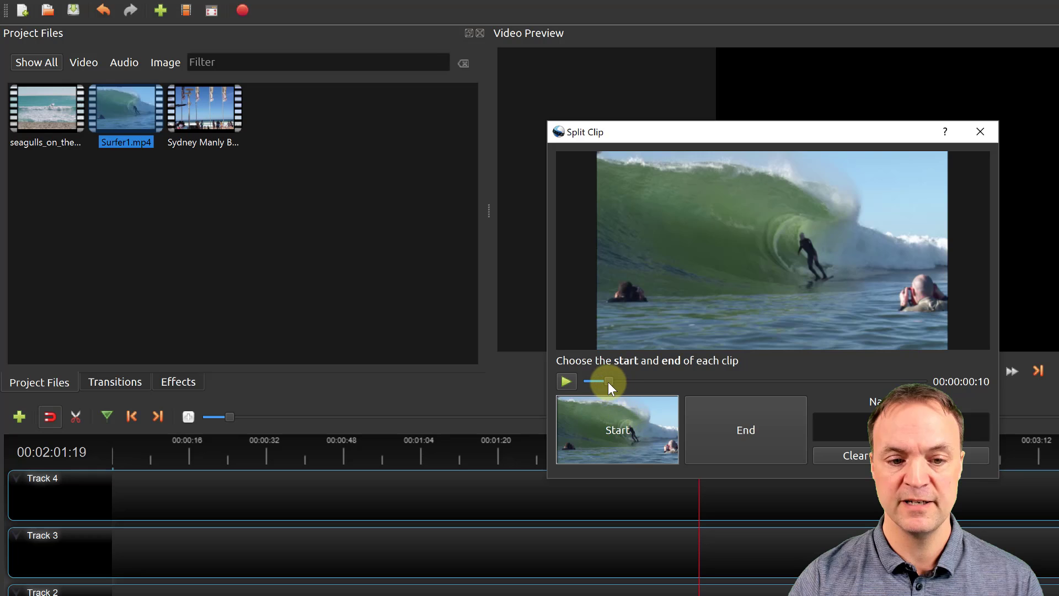
Set the end of the piece at 00:00:01:05 and create it as a separate clip.
left_click(570, 381)
left_click(569, 382)
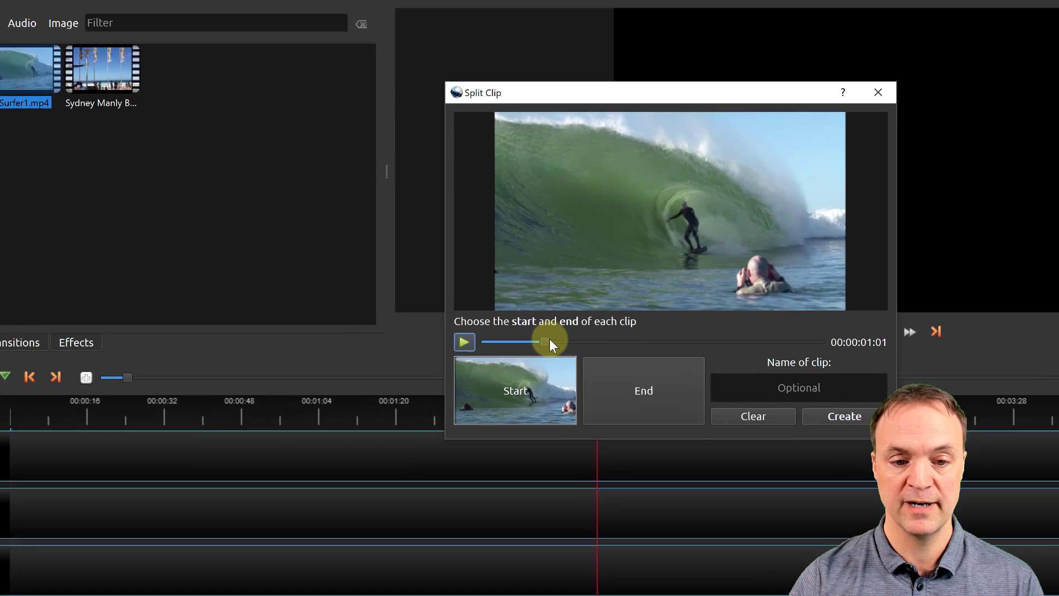
left_click_drag(648, 381, 658, 382)
left_click(639, 397)
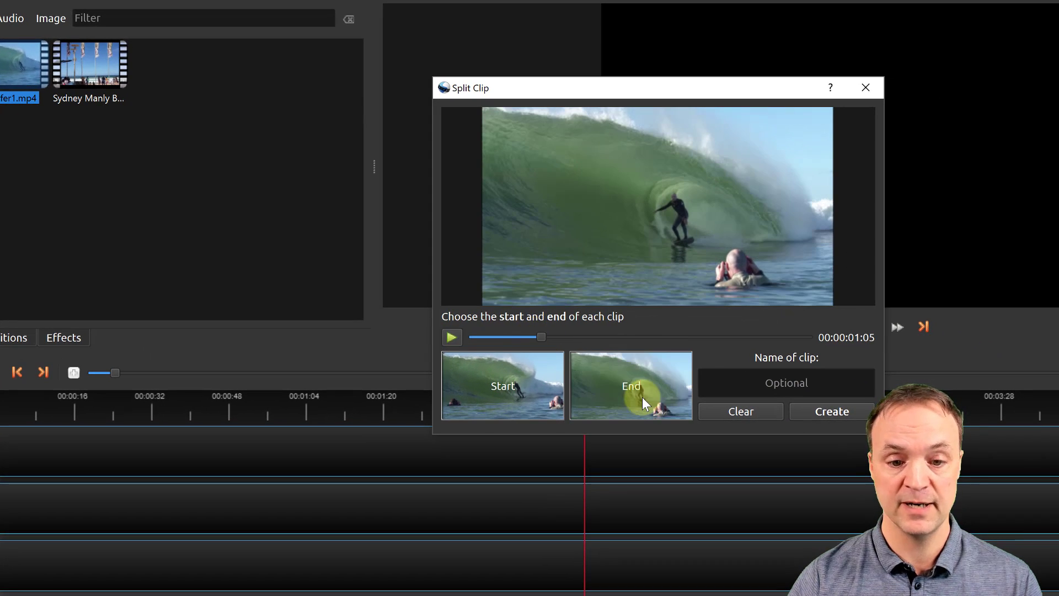
left_click(823, 411)
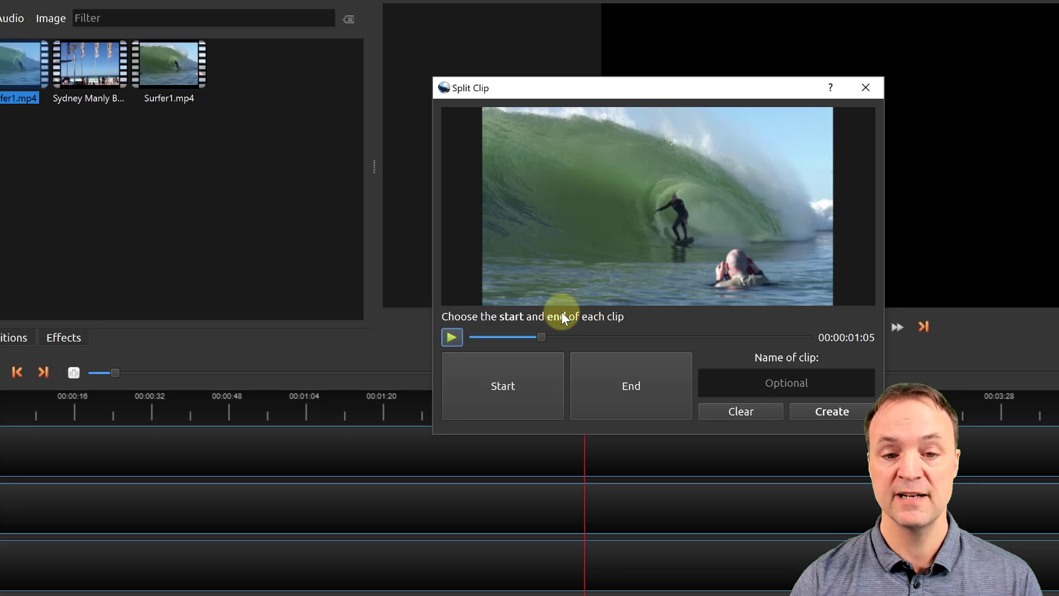
Create a second clip from Surfer1.mp4 that ends at 00:00:02:20 and close Split Clip.
left_click_drag(546, 336, 625, 342)
left_click(525, 388)
left_click(638, 388)
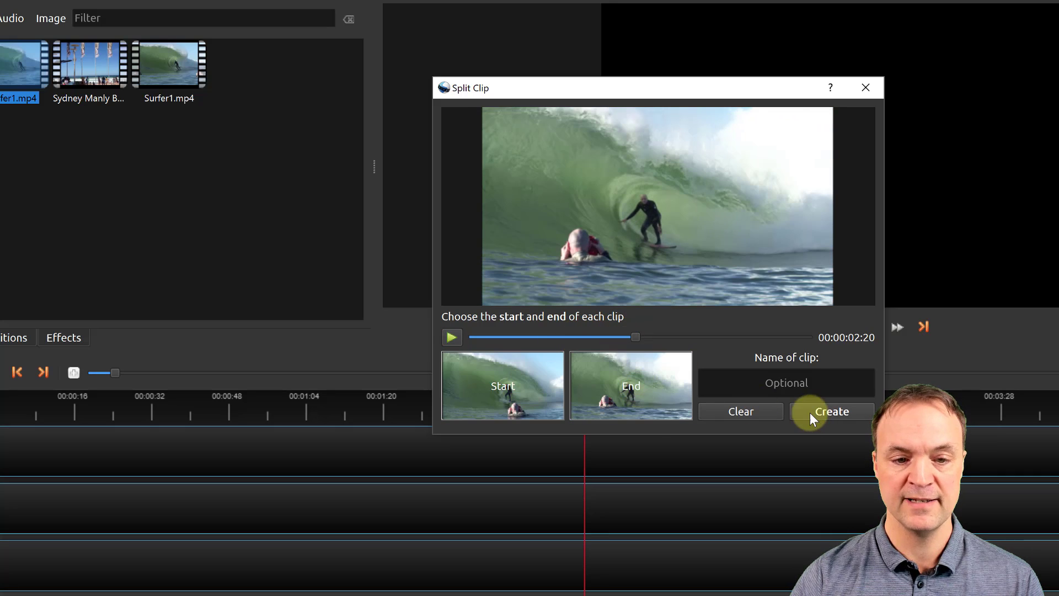
left_click(809, 412)
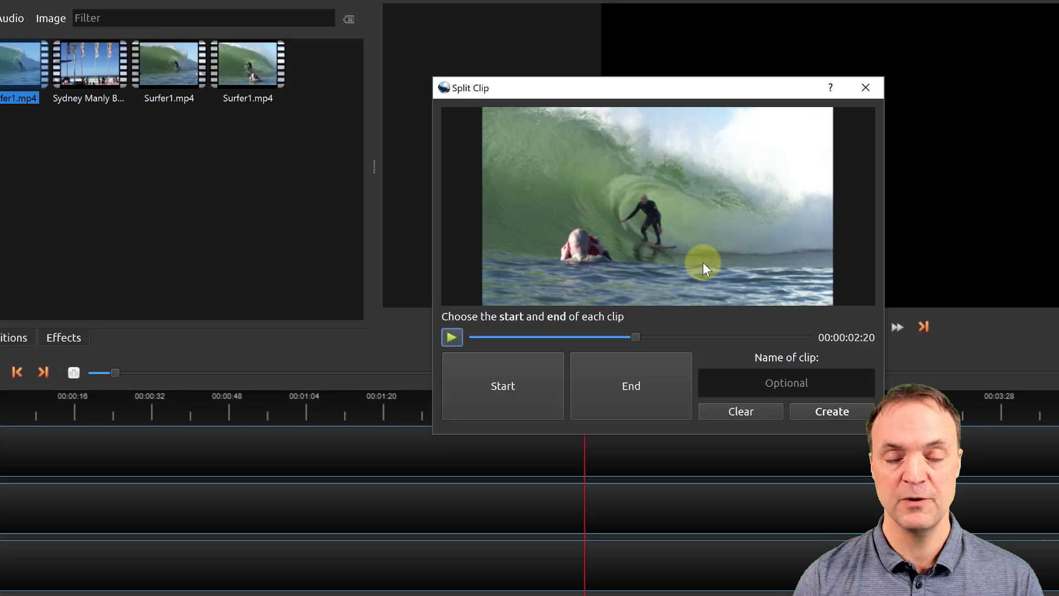
left_click(865, 87)
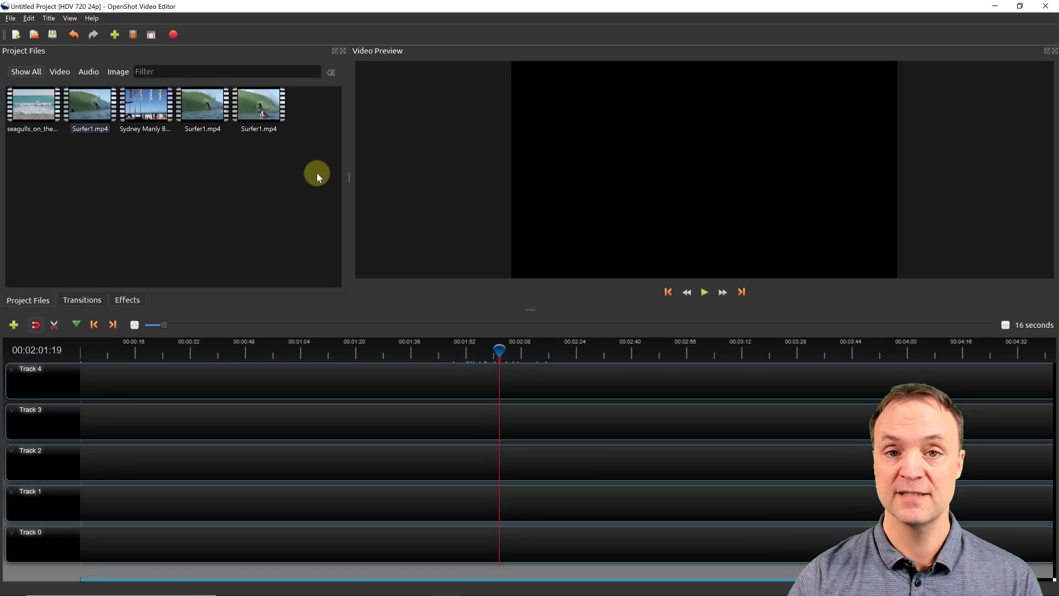
Review the Add To Timeline options for the two split Surfer1.mp4 clips without adding them.
left_click_drag(316, 174, 211, 108)
right_click(212, 110)
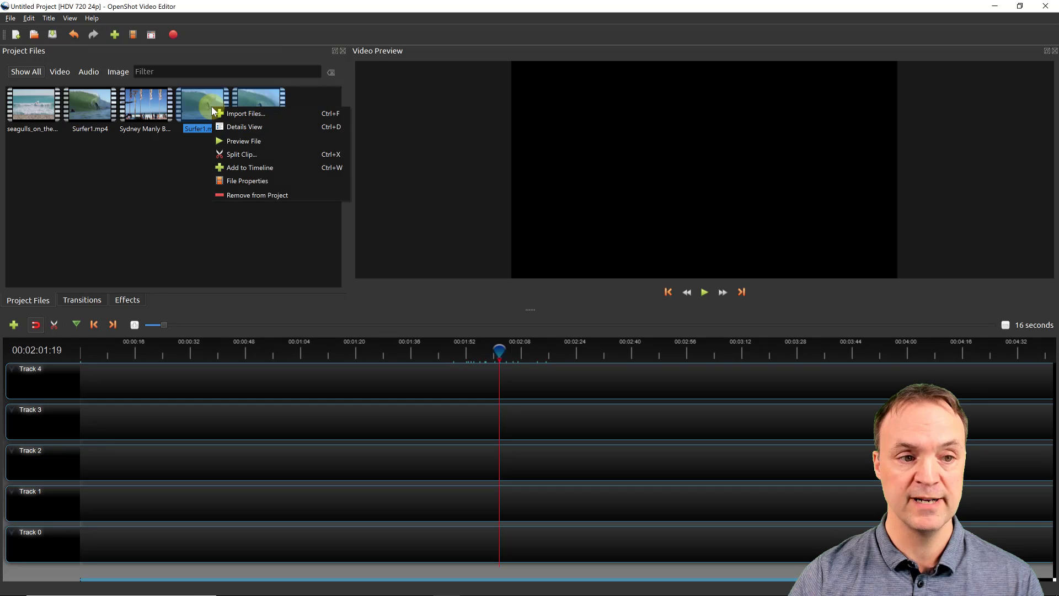
left_click(243, 155)
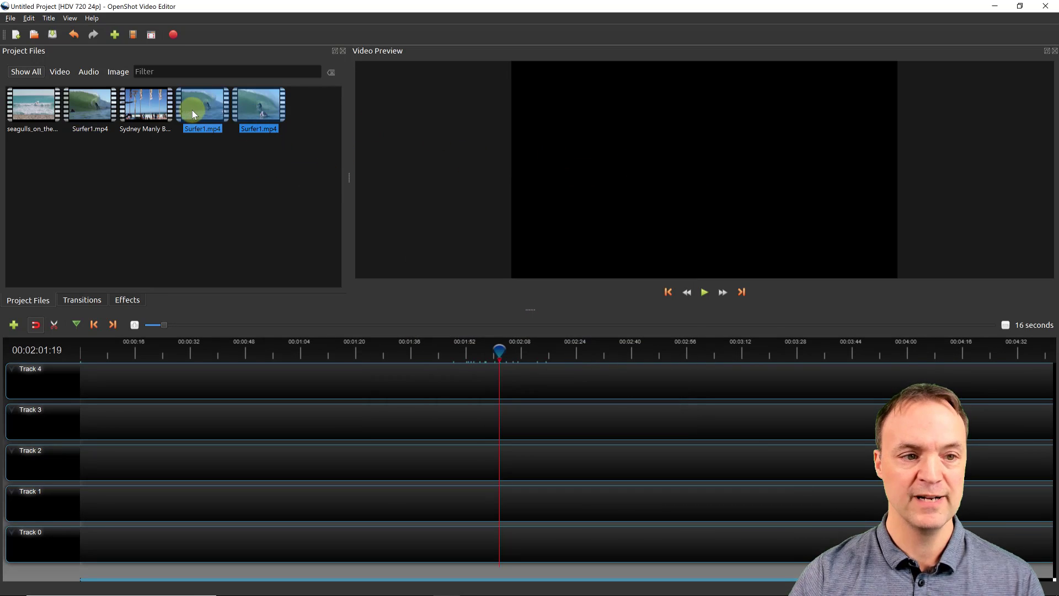
right_click(193, 115)
left_click(249, 173)
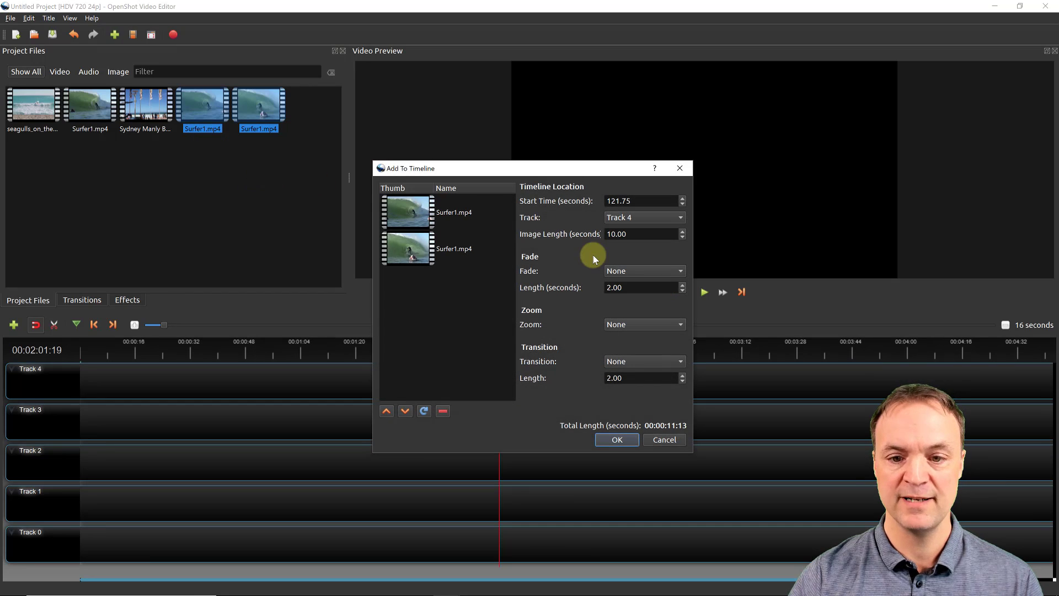
left_click(671, 441)
left_click(262, 194)
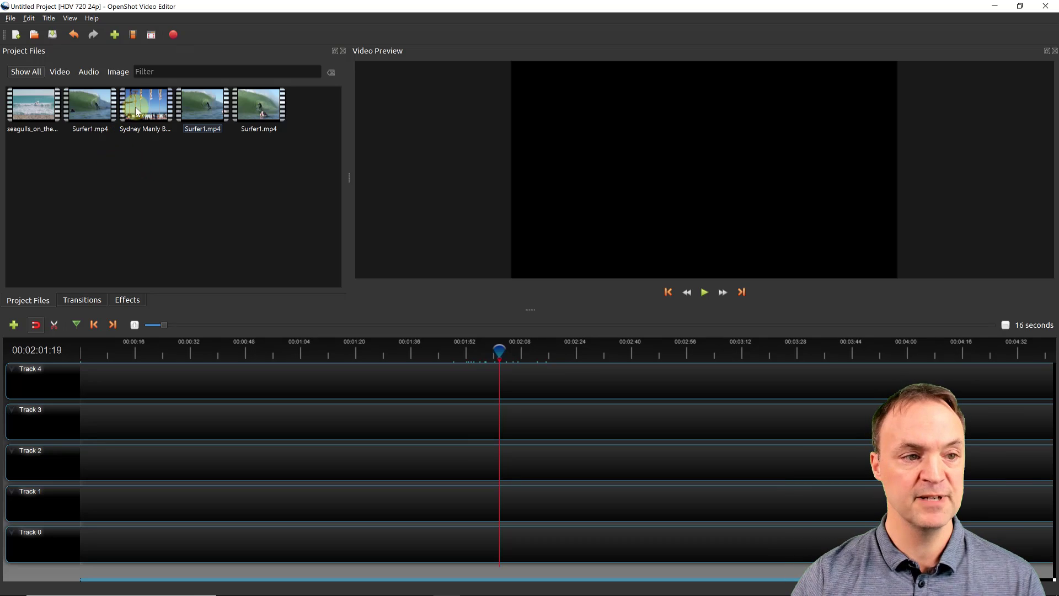
Place Sydney Manly Beach - Australia.mp4 on Track 3 and trim both ends to span about 00:01:52 to 00:02:51.
left_click_drag(134, 97, 449, 413)
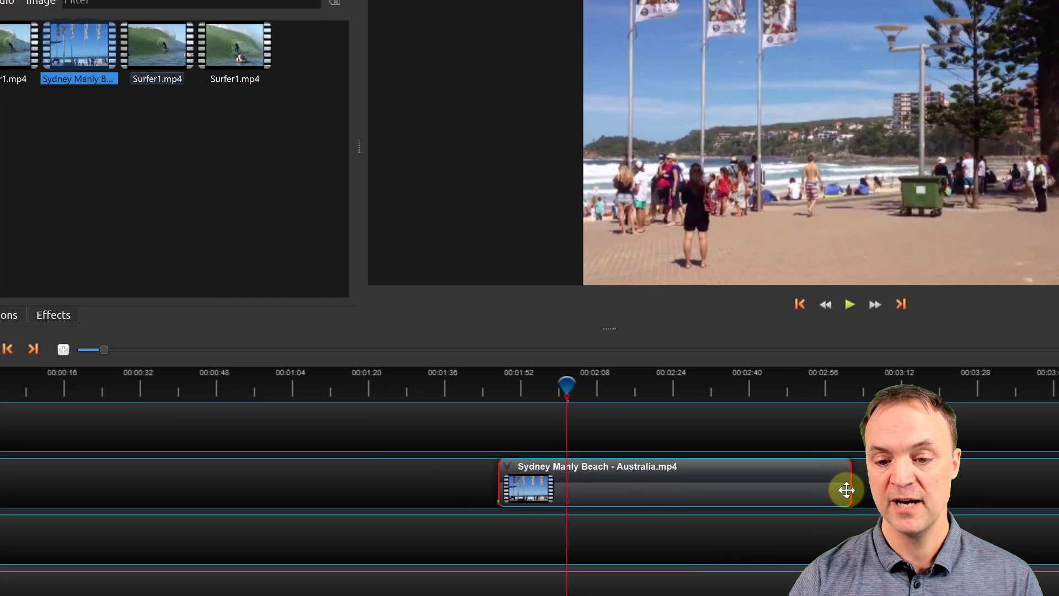
left_click_drag(852, 484, 800, 485)
left_click_drag(860, 497, 859, 496)
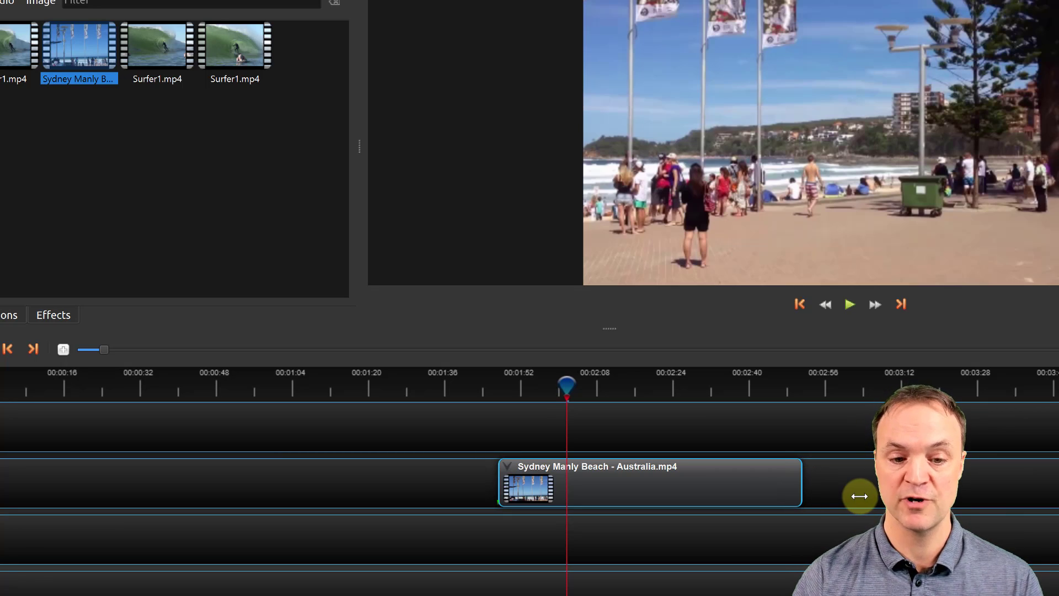
left_click_drag(498, 481, 522, 478)
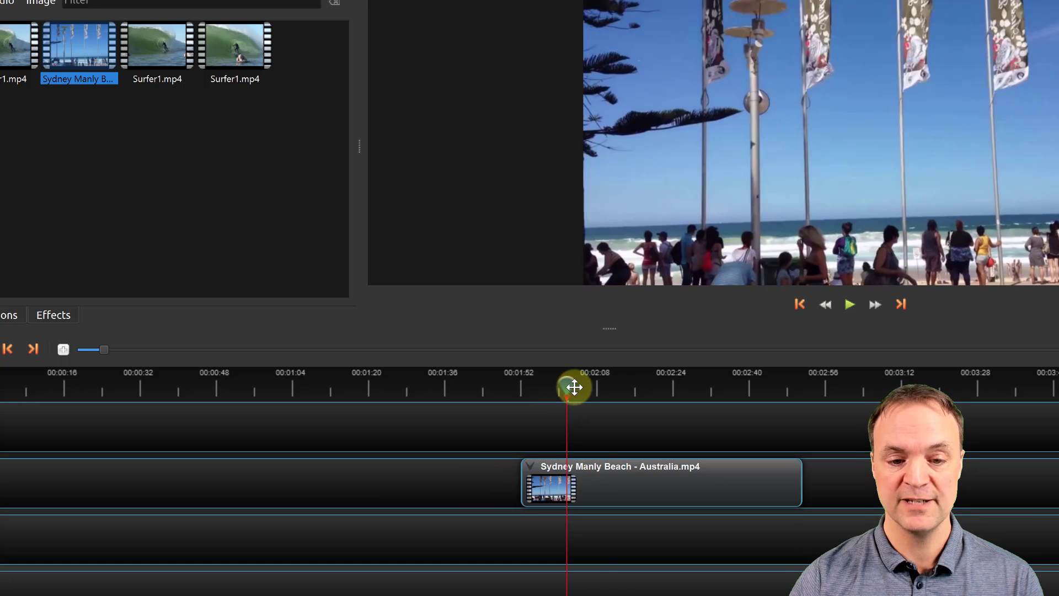
Slice all clips at about 00:02:19, keeping only the right side.
left_click_drag(572, 386, 650, 385)
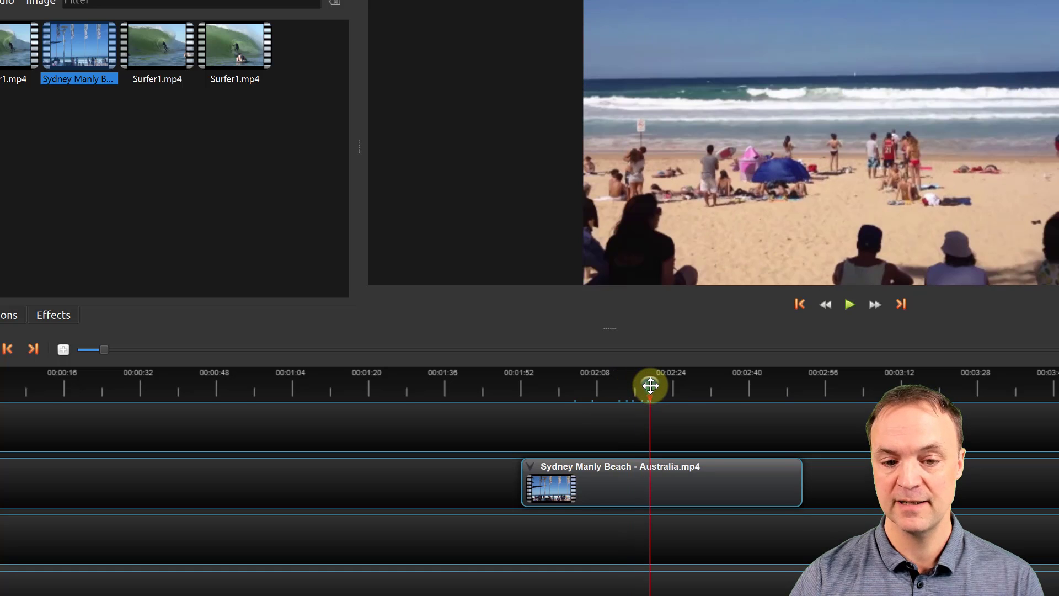
right_click(650, 385)
mouse_move(654, 391)
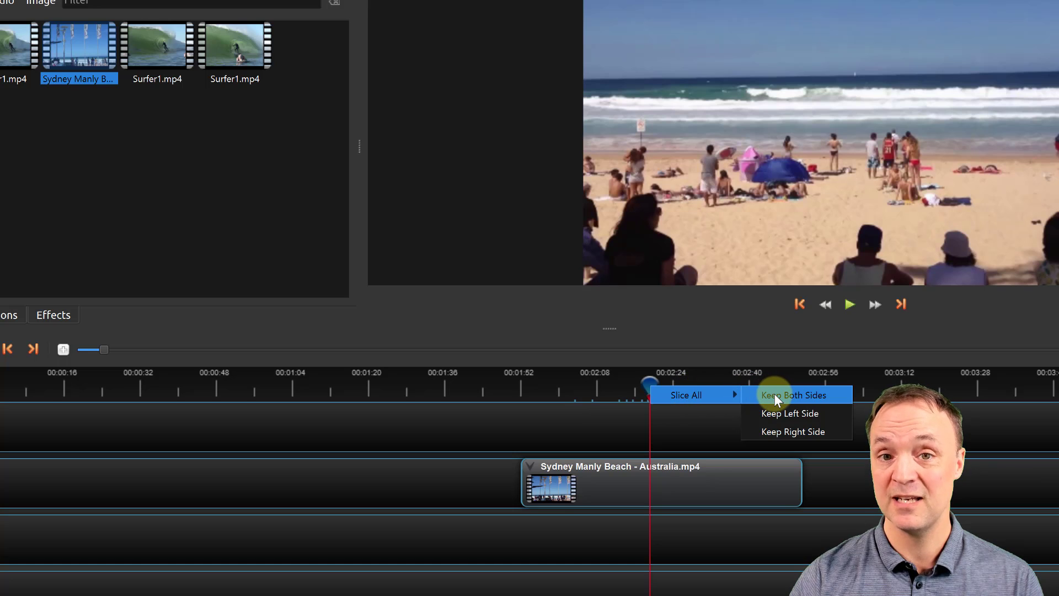
left_click(801, 433)
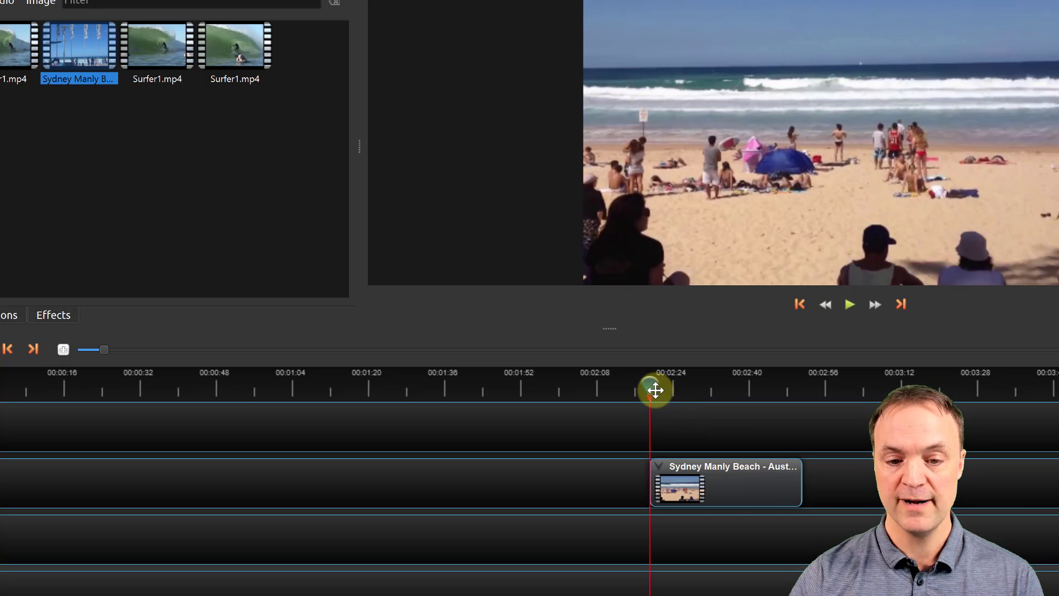
Compare the Track 3 clip's available operations with the playhead over it at 00:02:29:15 and off it at 00:02:10:11, checking for Slice.
left_click(697, 396)
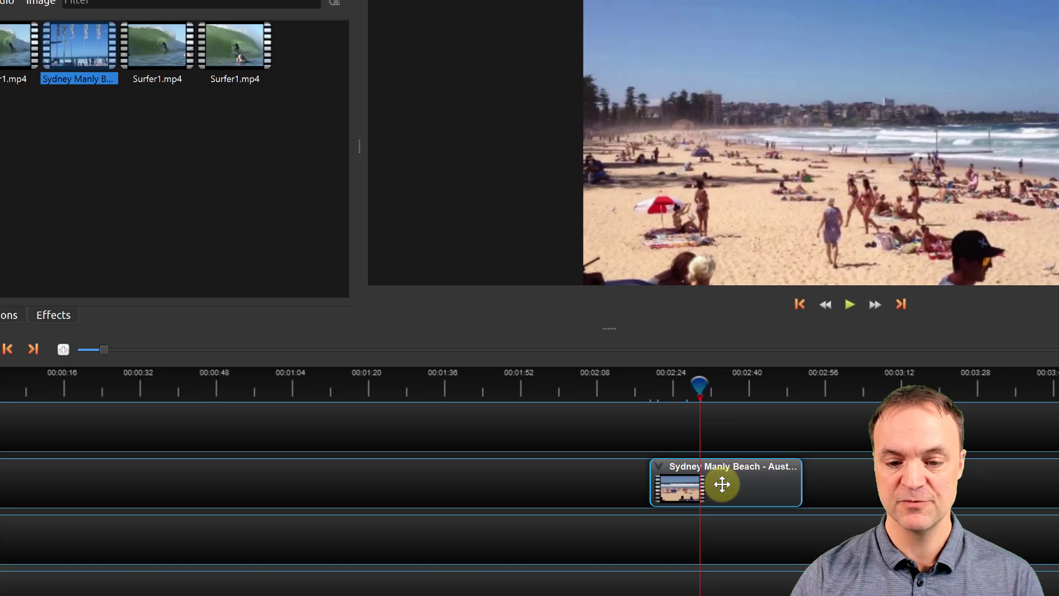
right_click(722, 484)
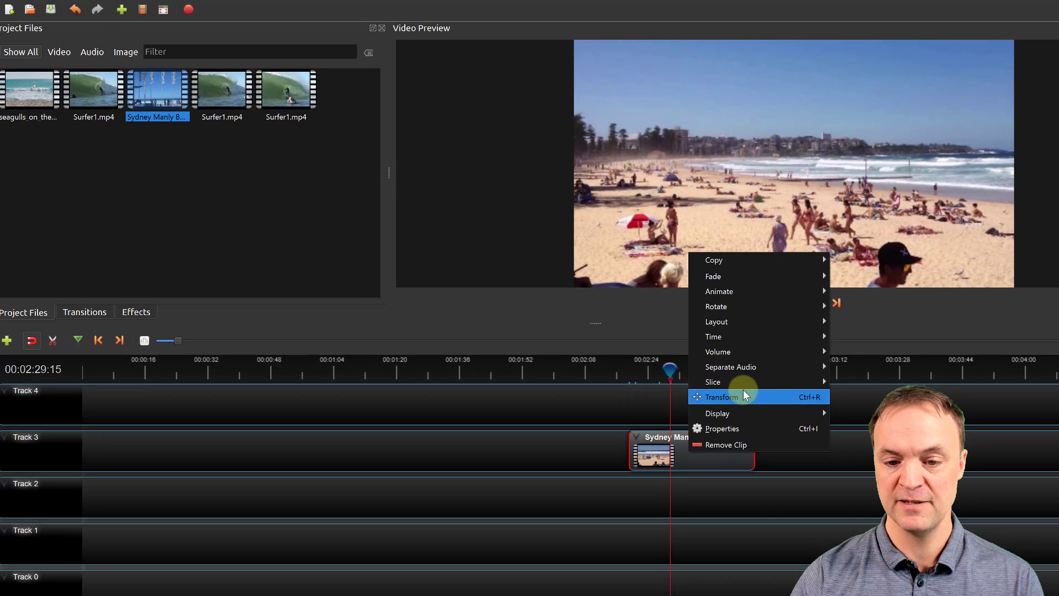
mouse_move(794, 408)
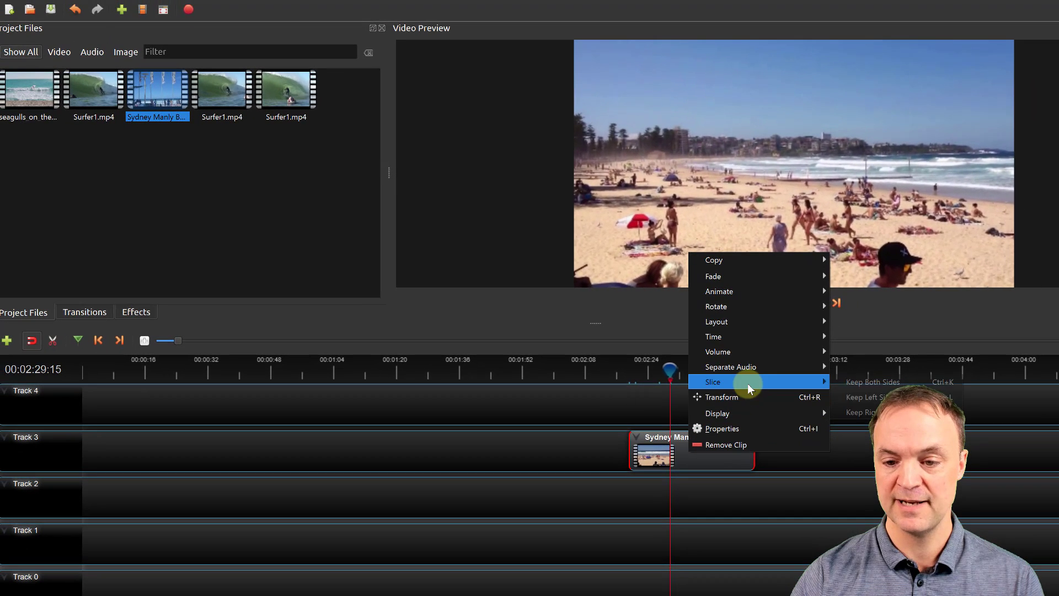
left_click(852, 470)
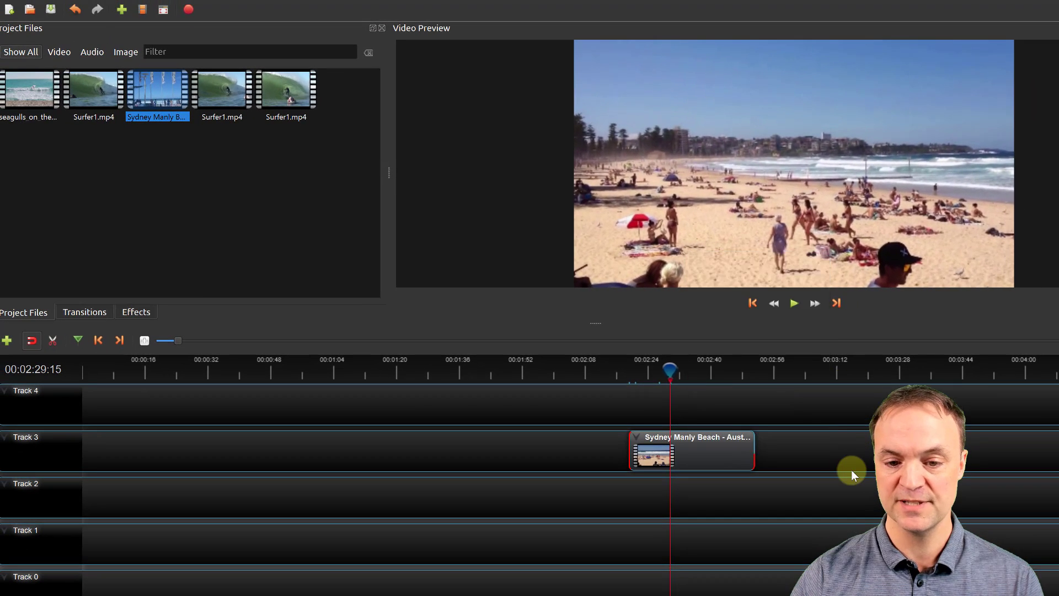
left_click_drag(666, 366, 594, 370)
left_click(689, 449)
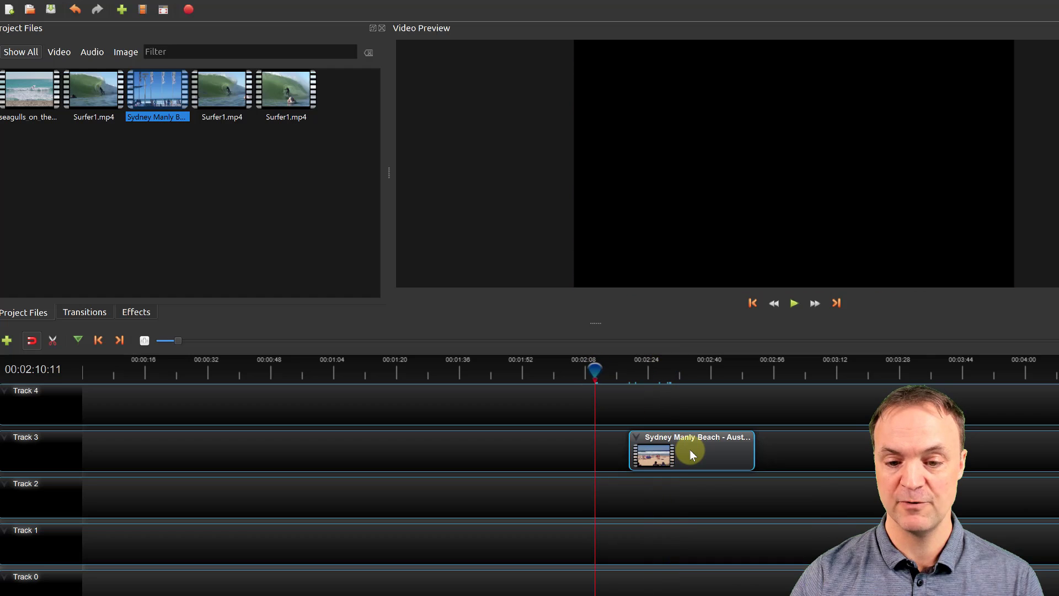
right_click(689, 448)
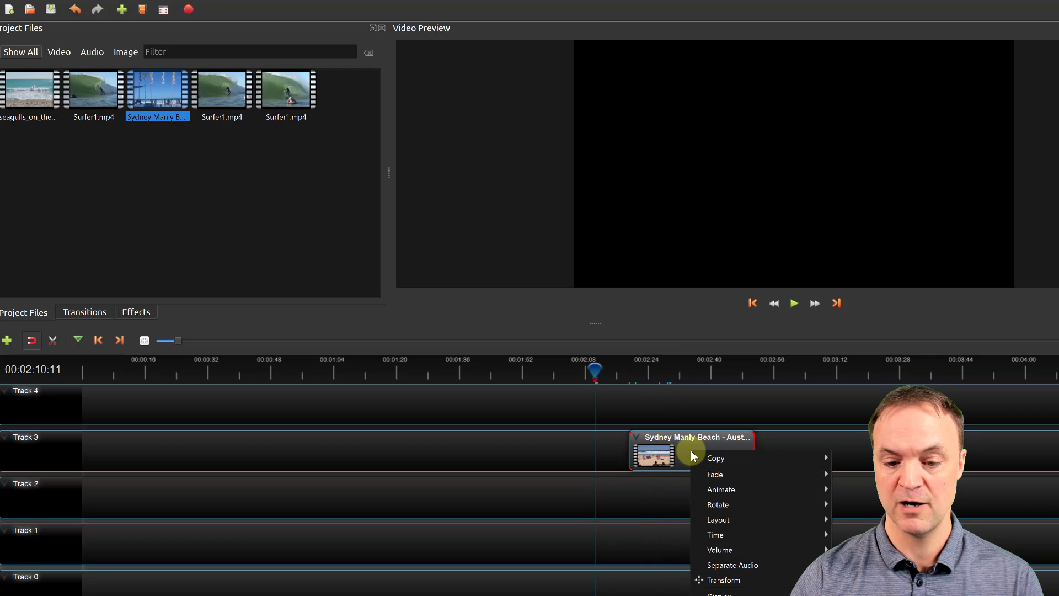
left_click(547, 521)
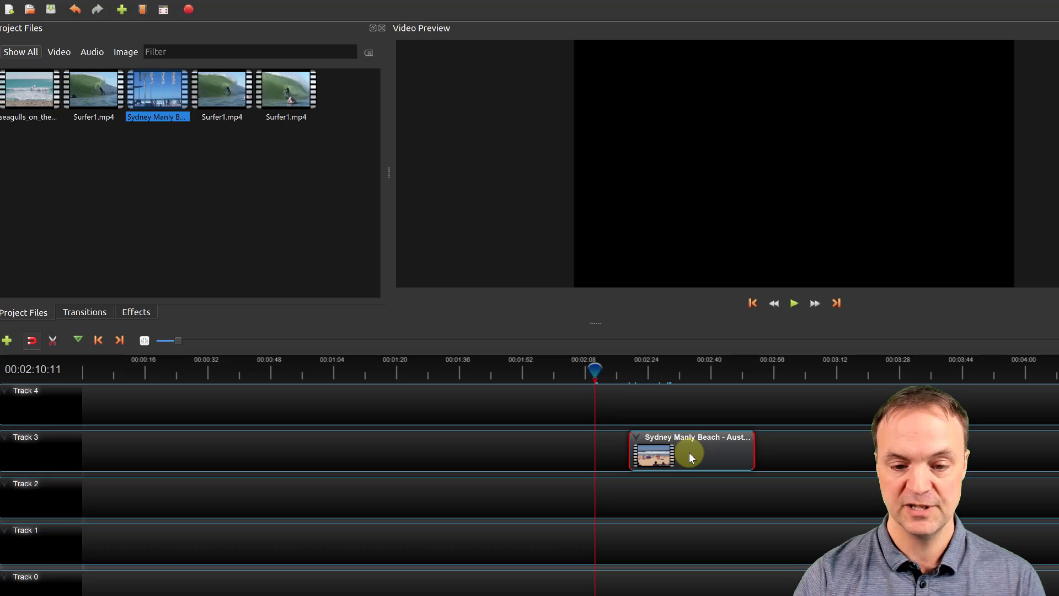
Delete the Sydney Manly Beach clip from Track 3 and place the original Surfer1.mp4 there at about 00:02:00.
key("Delete")
left_click(240, 186)
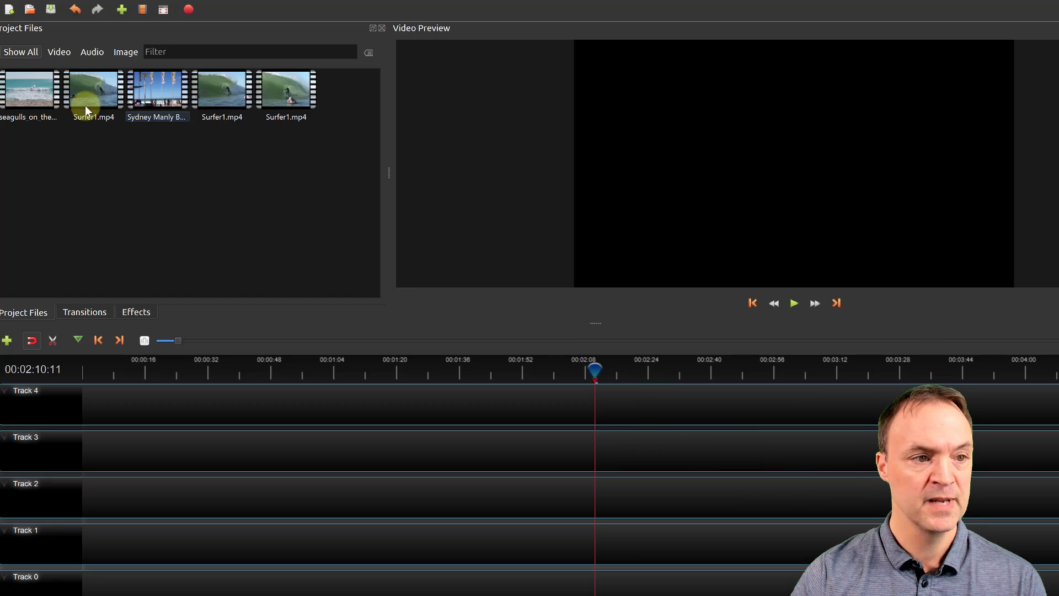
left_click_drag(86, 110, 564, 450)
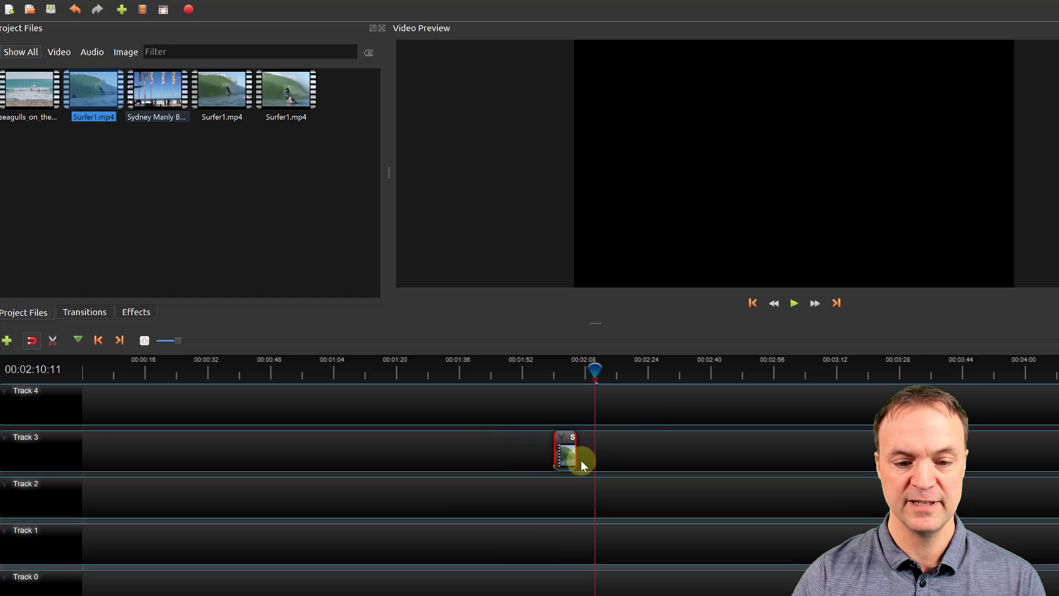
Place Sydney Manly Beach - Australia.mp4 on Track 2 at about 00:00:33 and split it with the Razor Tool at 00:01:17:04.
left_click_drag(594, 370, 567, 367)
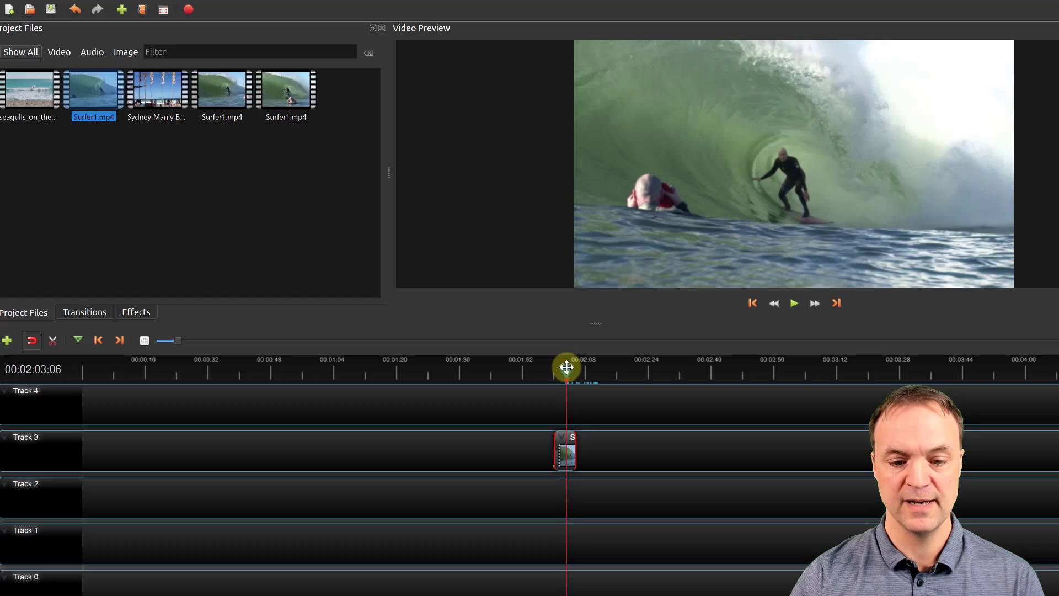
left_click_drag(162, 88, 232, 492)
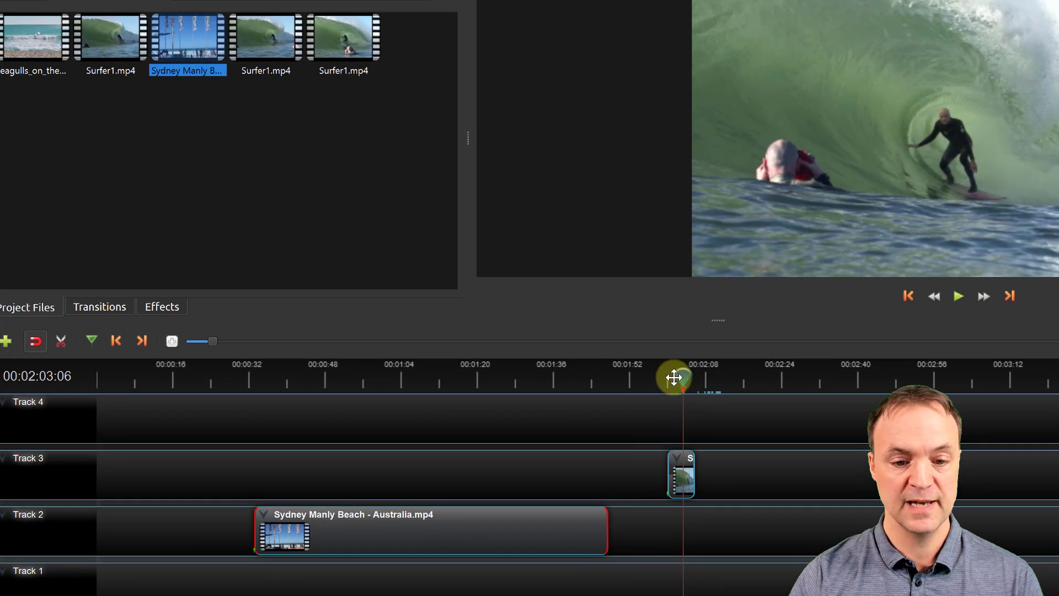
left_click_drag(558, 369, 519, 369)
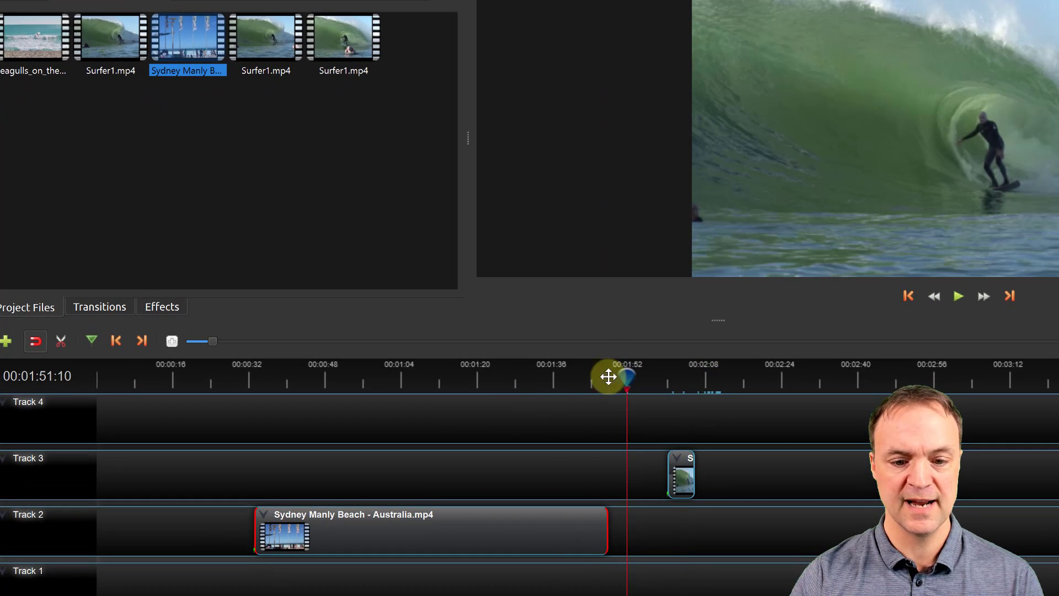
left_click(552, 369)
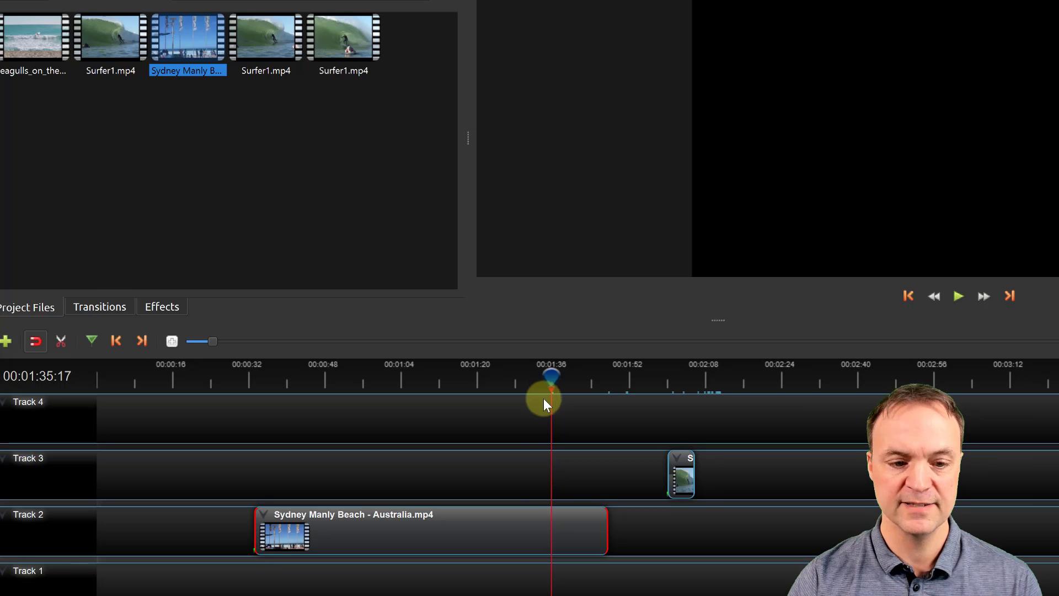
left_click(463, 375)
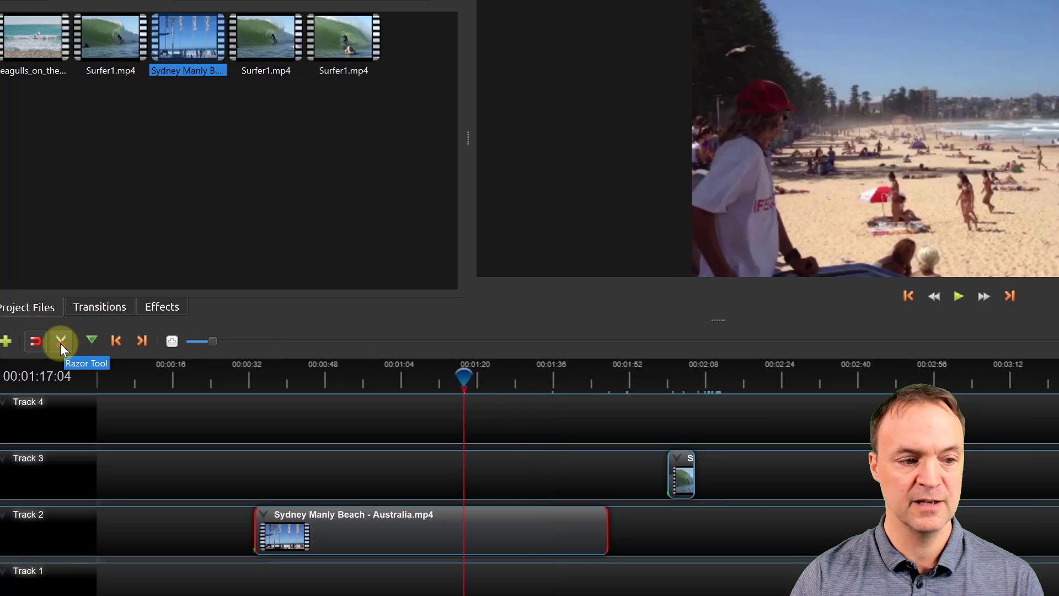
left_click(60, 341)
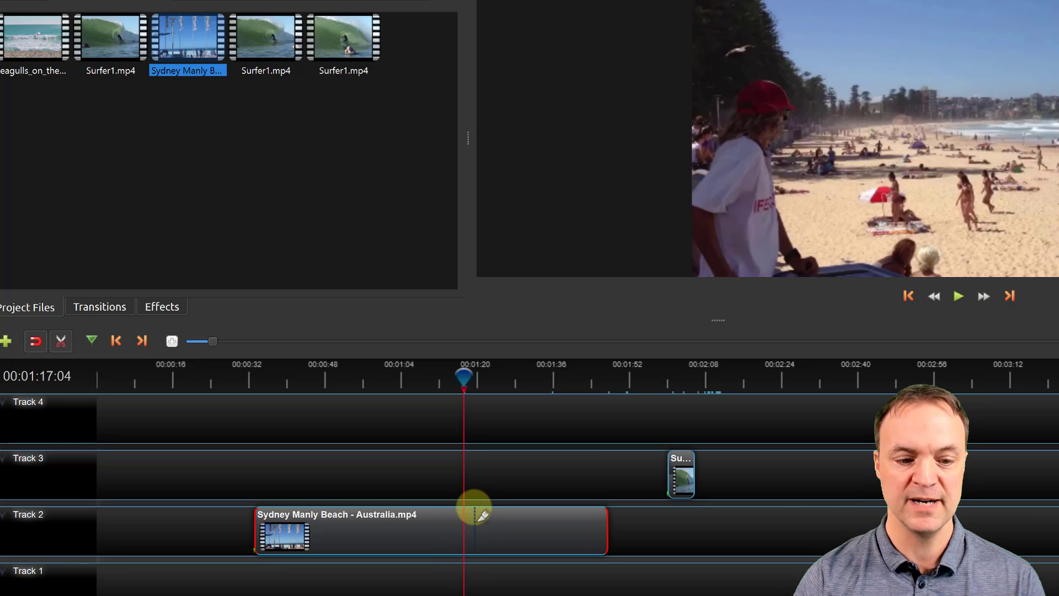
left_click(517, 530)
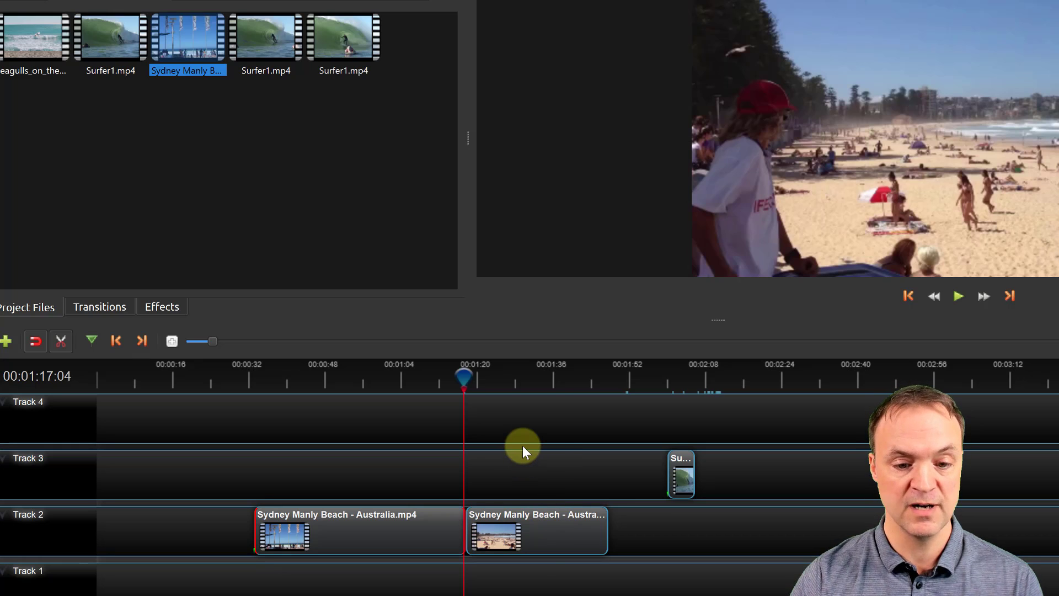
Speed up the surfer clip on Track 3, along with the selected first Sydney Manly Beach piece, using Time Fast Forward 4X.
left_click_drag(463, 376, 594, 389)
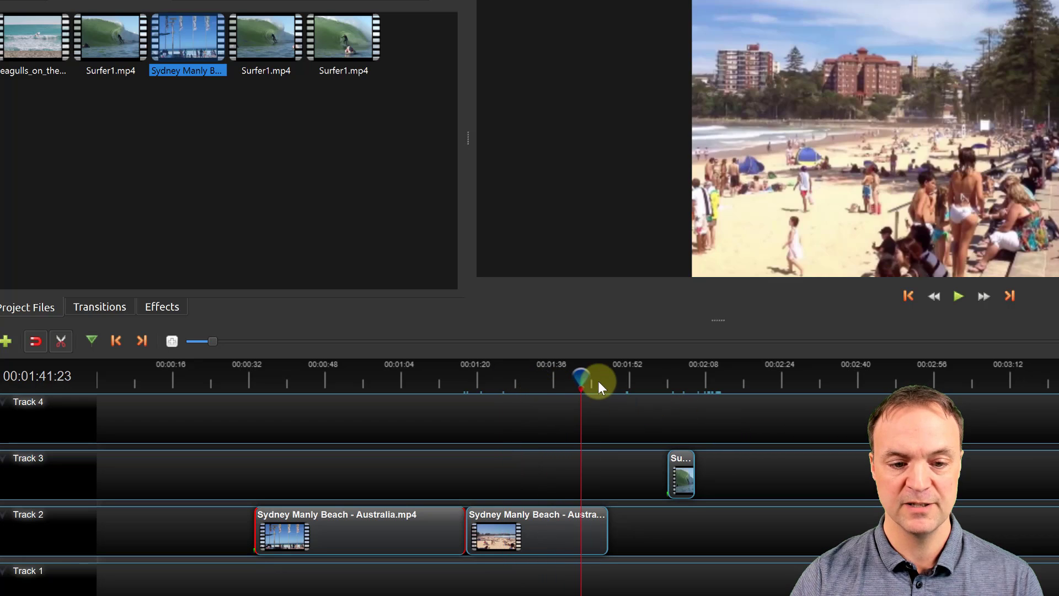
left_click_drag(580, 375, 638, 379)
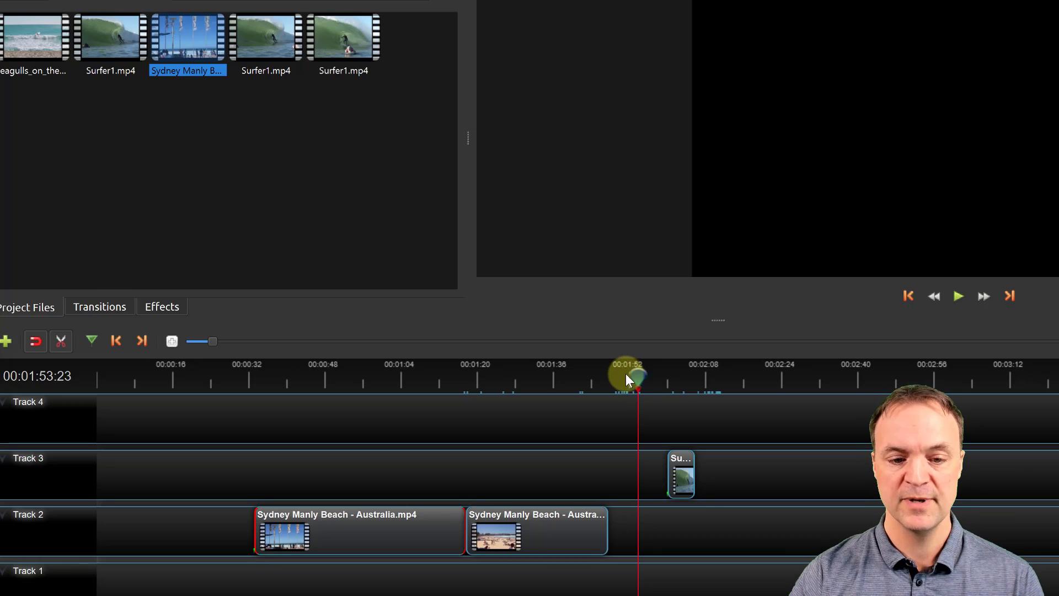
left_click(646, 374)
left_click(670, 378)
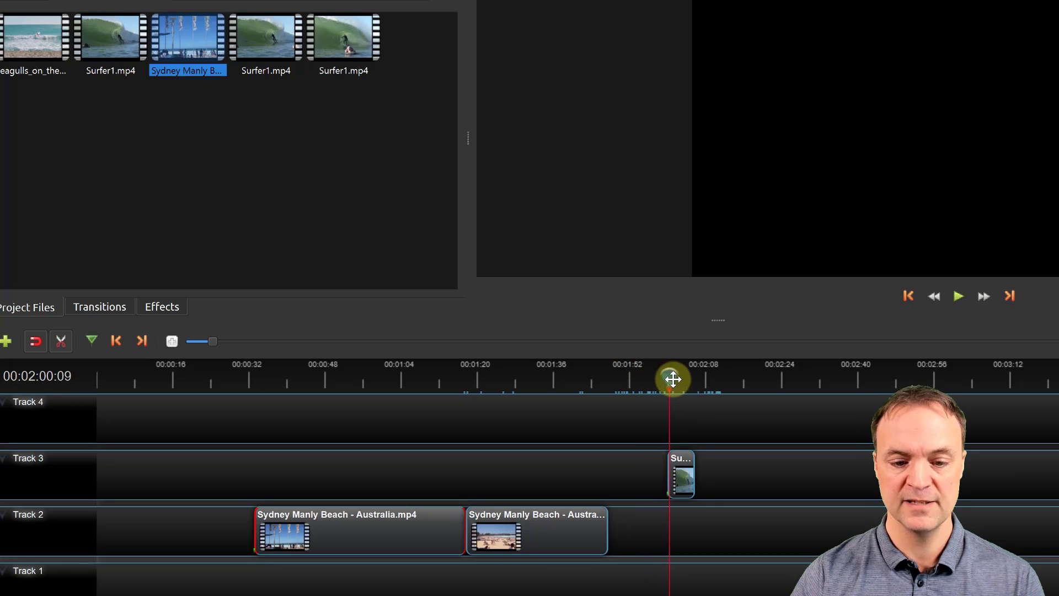
left_click_drag(673, 379, 676, 410)
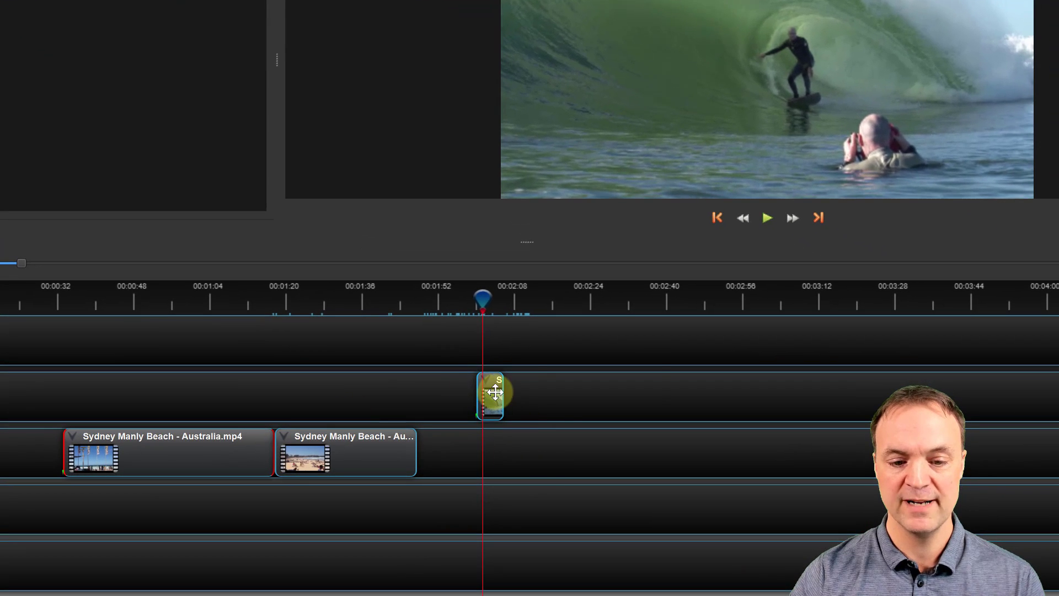
right_click(494, 391)
mouse_move(572, 254)
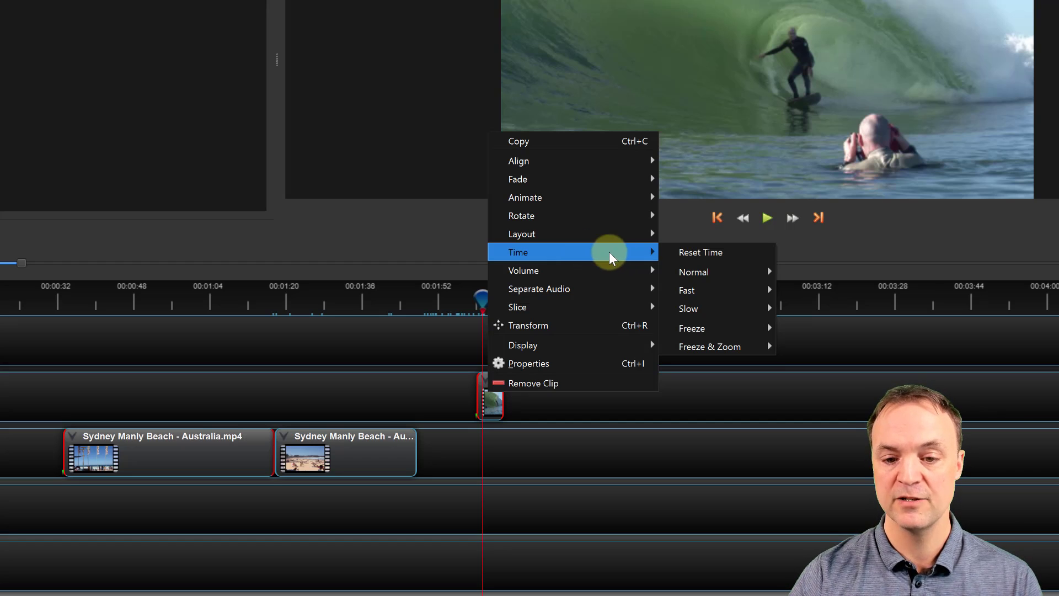
mouse_move(718, 322)
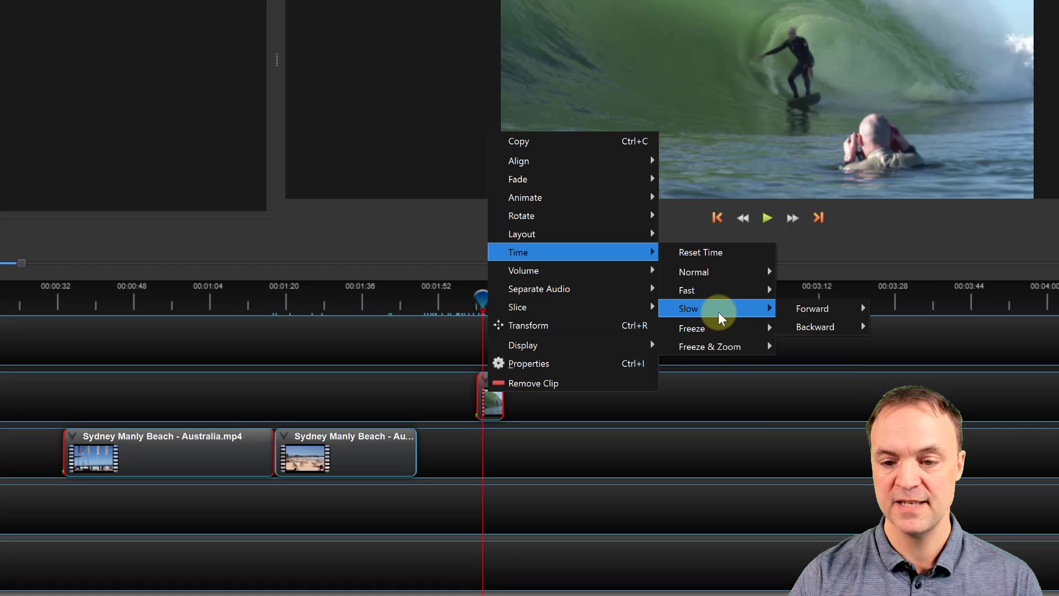
mouse_move(726, 296)
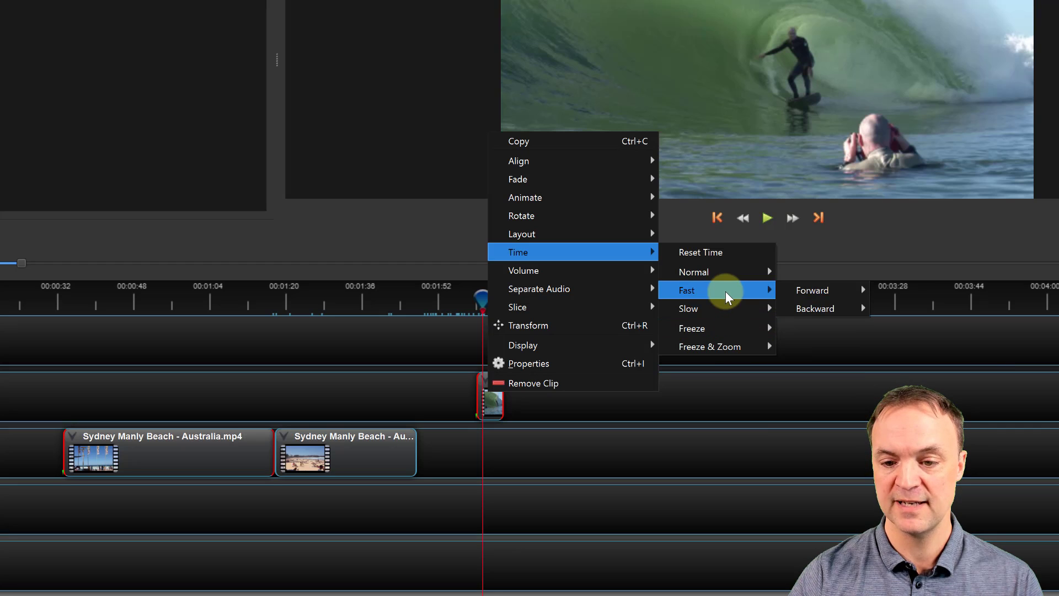
mouse_move(807, 292)
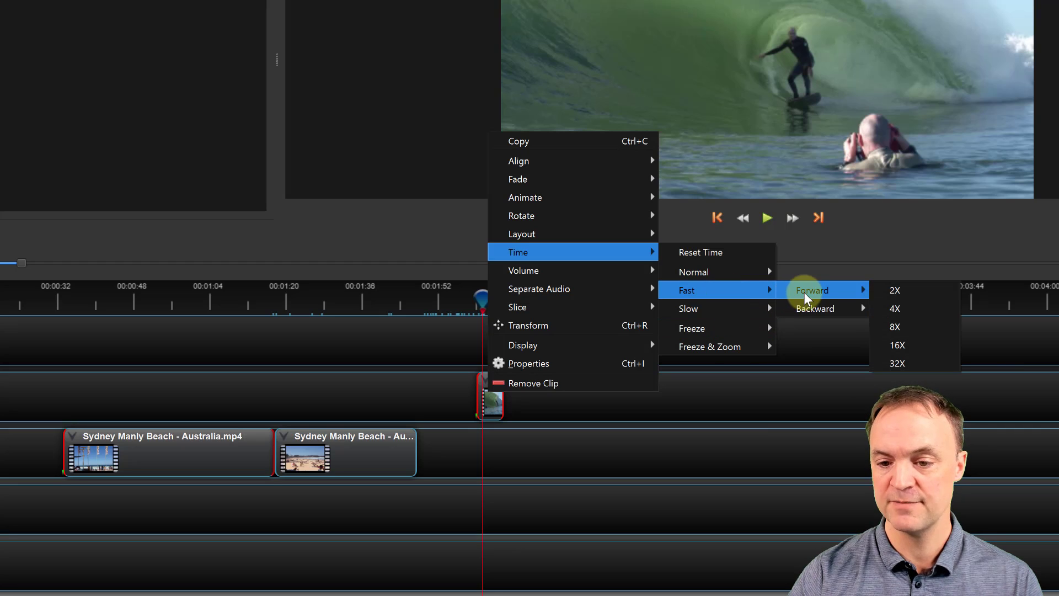
left_click(900, 309)
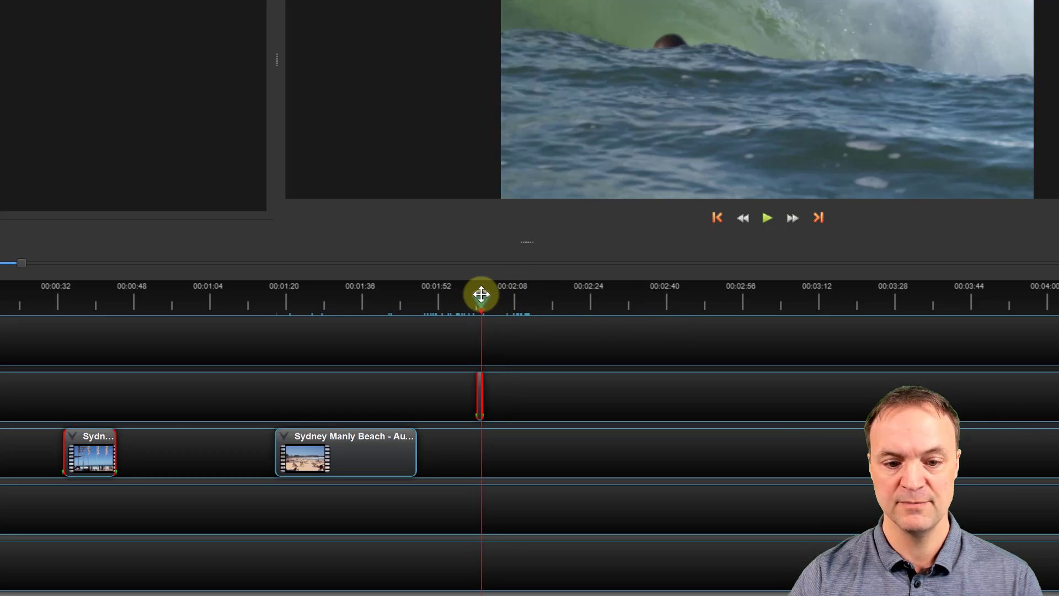
Play the sped-up surfer clip on Track 3 from just before its start to check its speed.
mouse_move(480, 298)
left_mouse_down()
mouse_move(460, 299)
mouse_move(474, 300)
left_mouse_up()
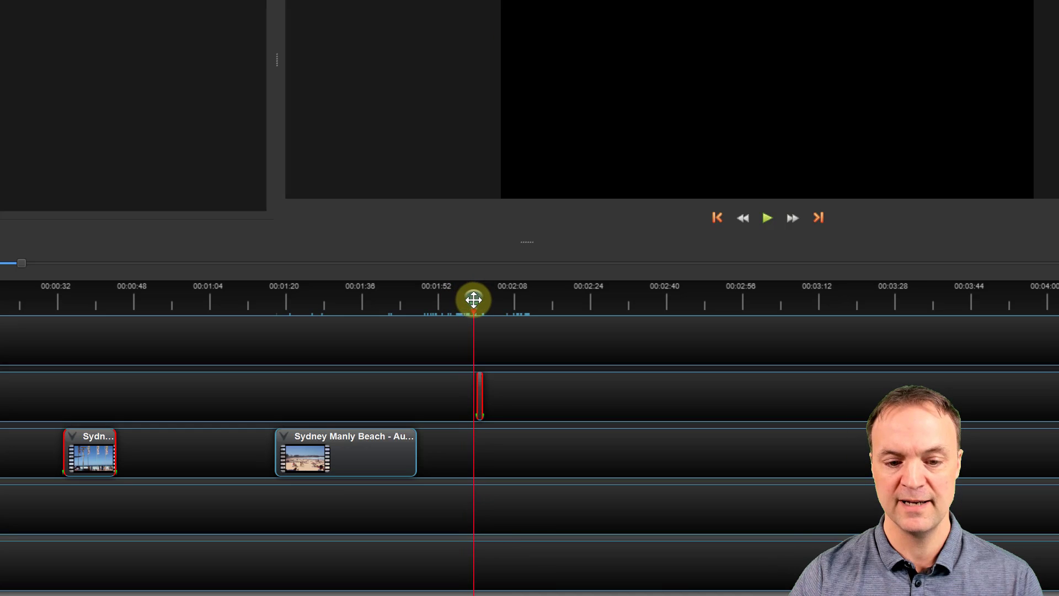
left_click(769, 218)
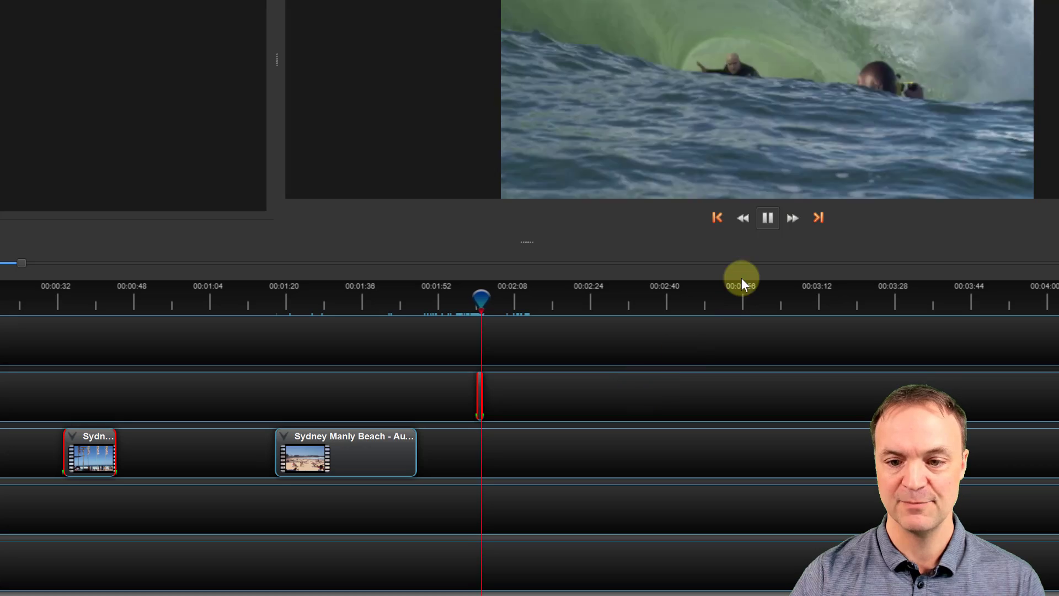
left_click(767, 218)
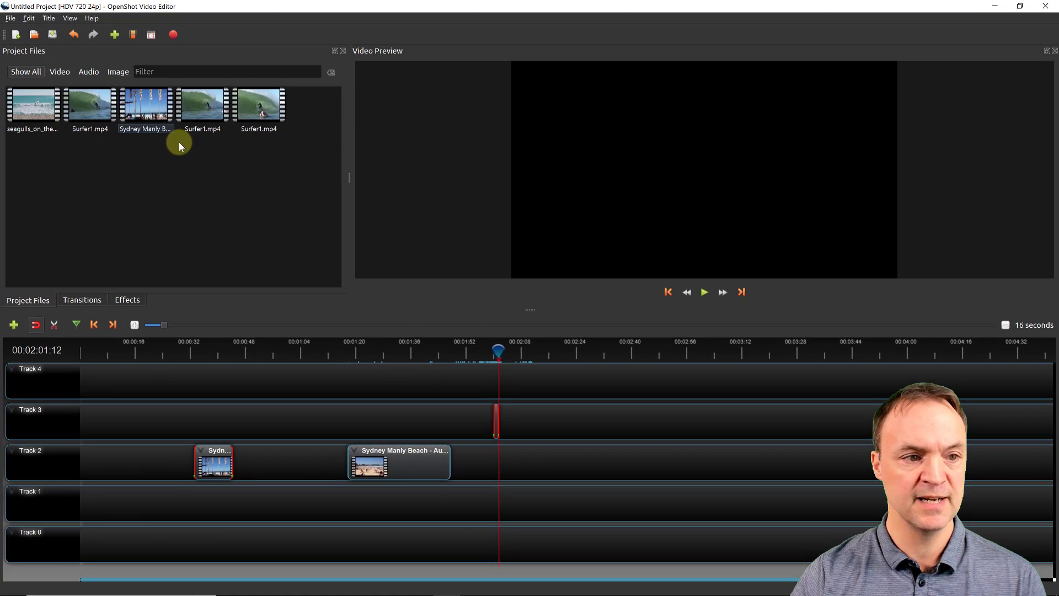
Place Sydney Manly Beach - Australia.mp4 on Track 3 at about 00:02:36 and briefly play it from about 00:02:49.
left_click_drag(144, 108, 620, 432)
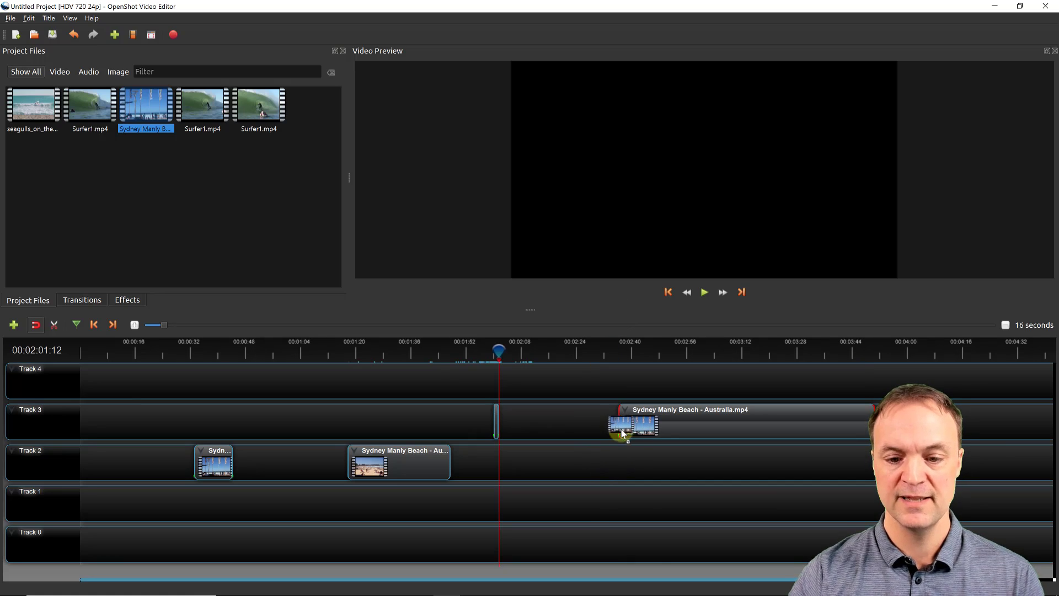
left_click(663, 351)
left_click(704, 292)
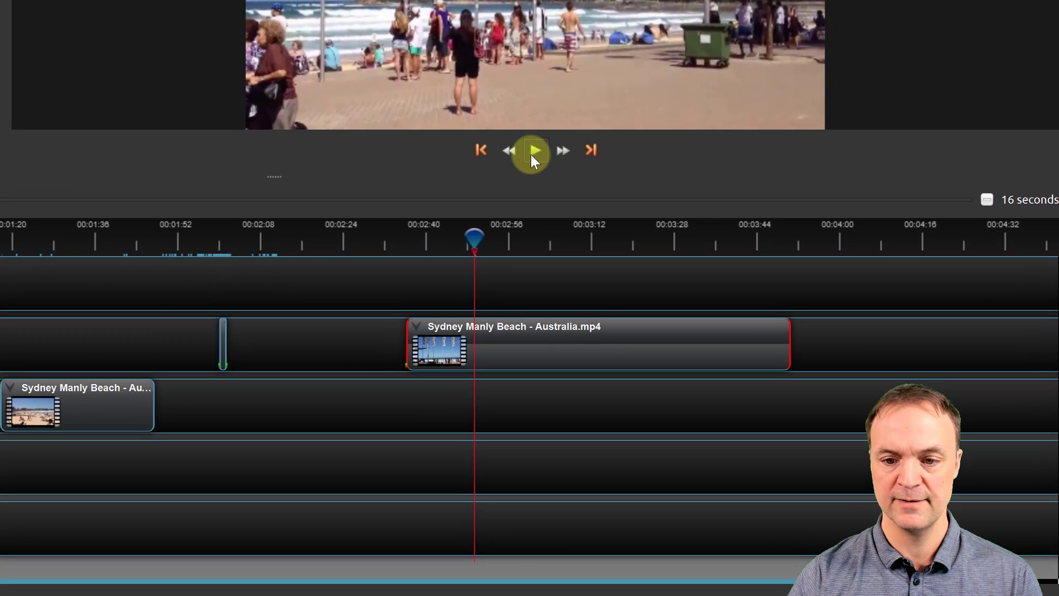
left_click(535, 152)
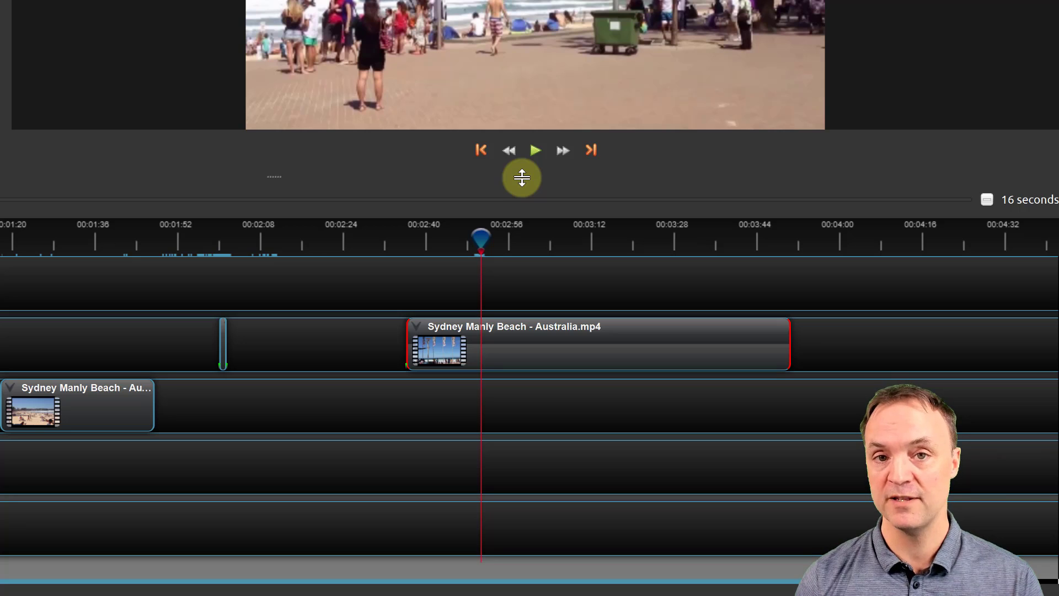
Separate the audio of the newly placed Track 3 Sydney Manly Beach clip into a single clip with all channels.
right_click(591, 334)
mouse_move(693, 485)
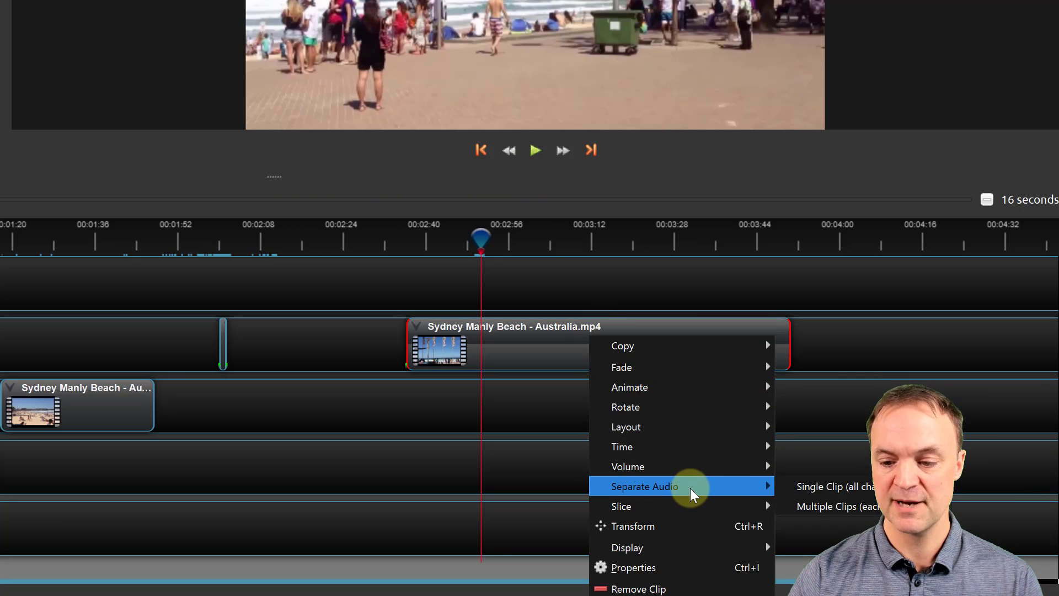
left_click(828, 487)
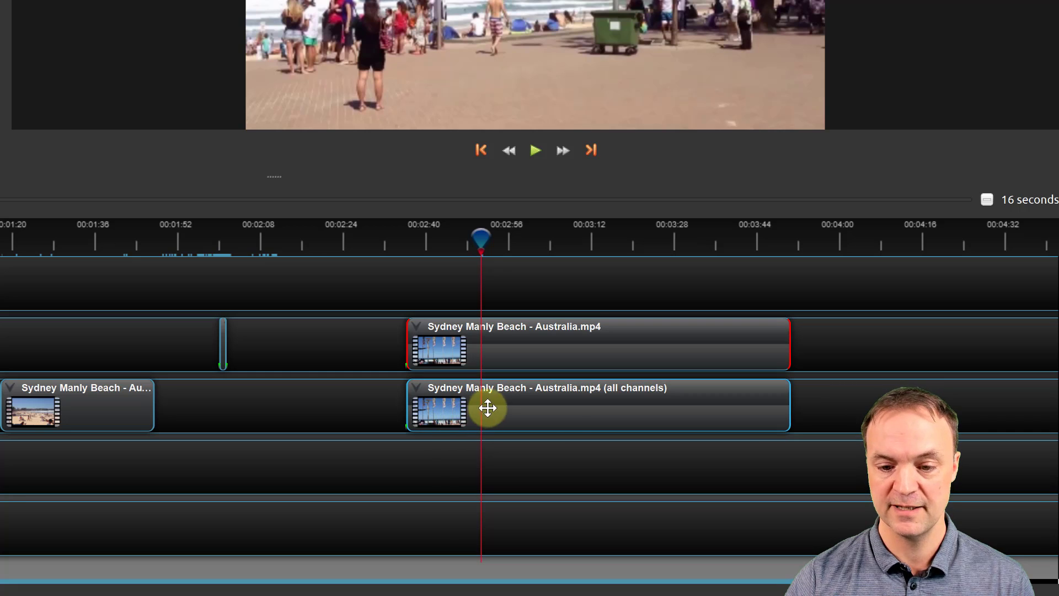
Delete the separated all-channels audio clip from Track 2 and play the Track 3 video to check its sound.
left_click(547, 410)
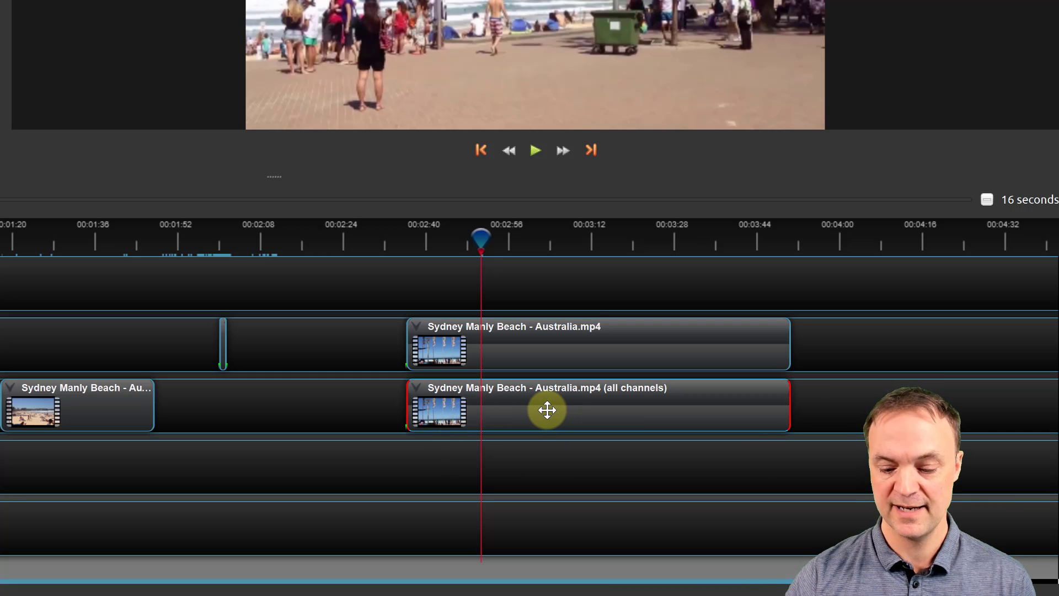
key("Delete")
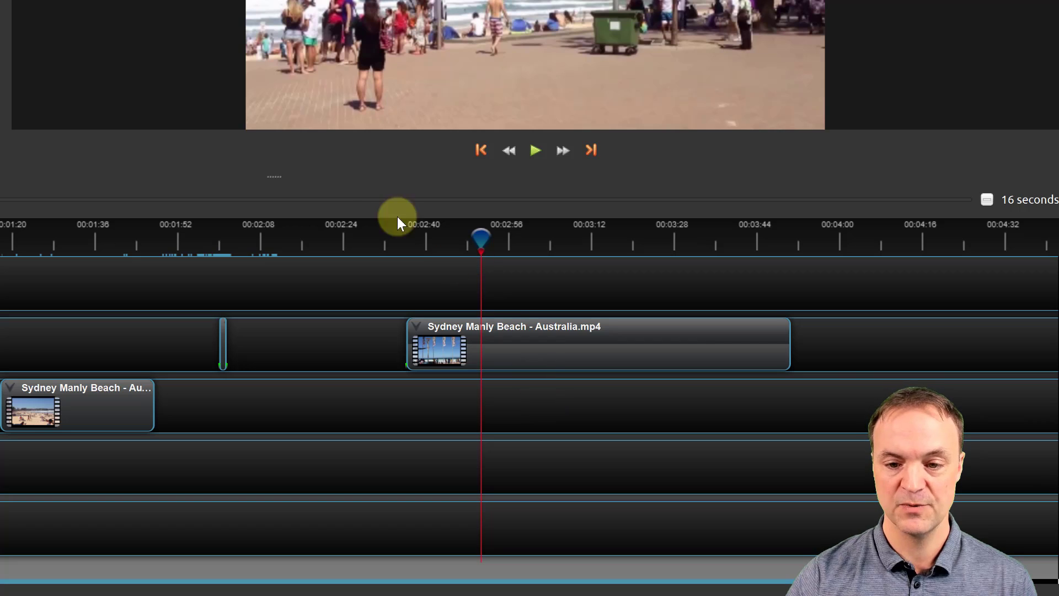
left_click(536, 151)
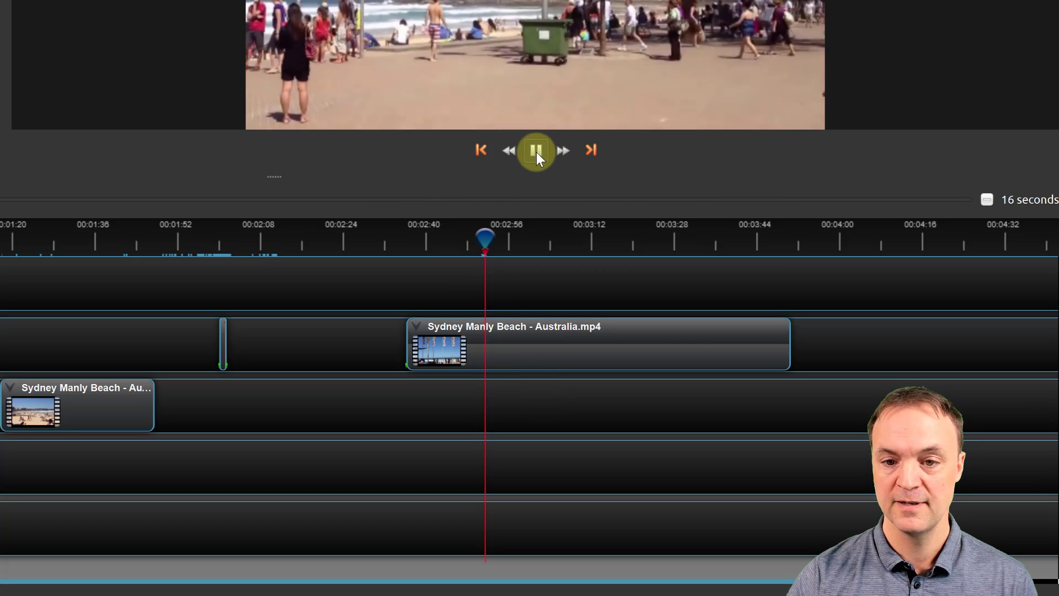
left_click(536, 151)
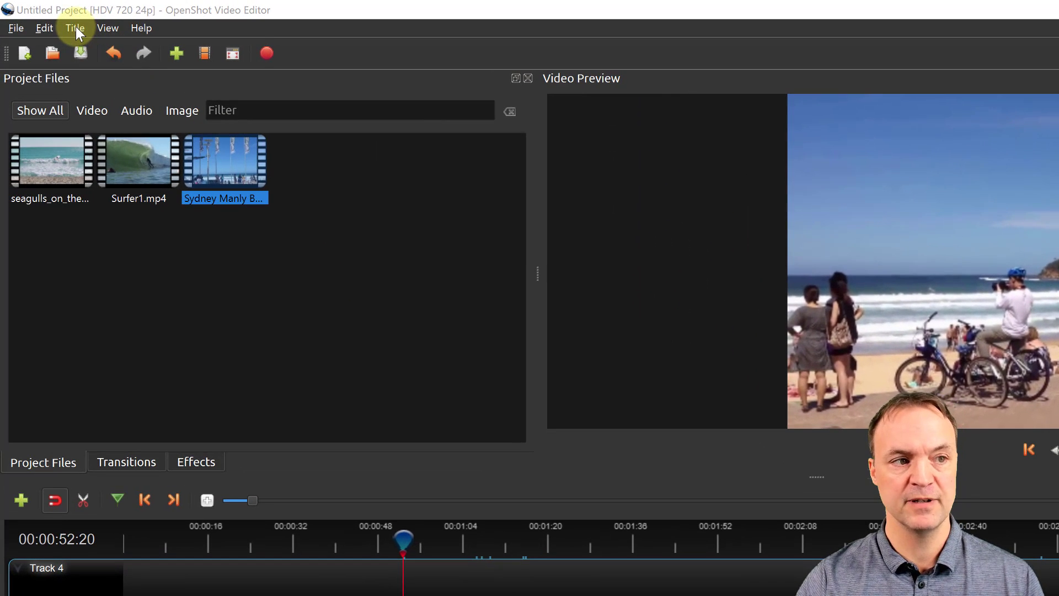
Start a new title based on the Sunset template.
left_click(75, 28)
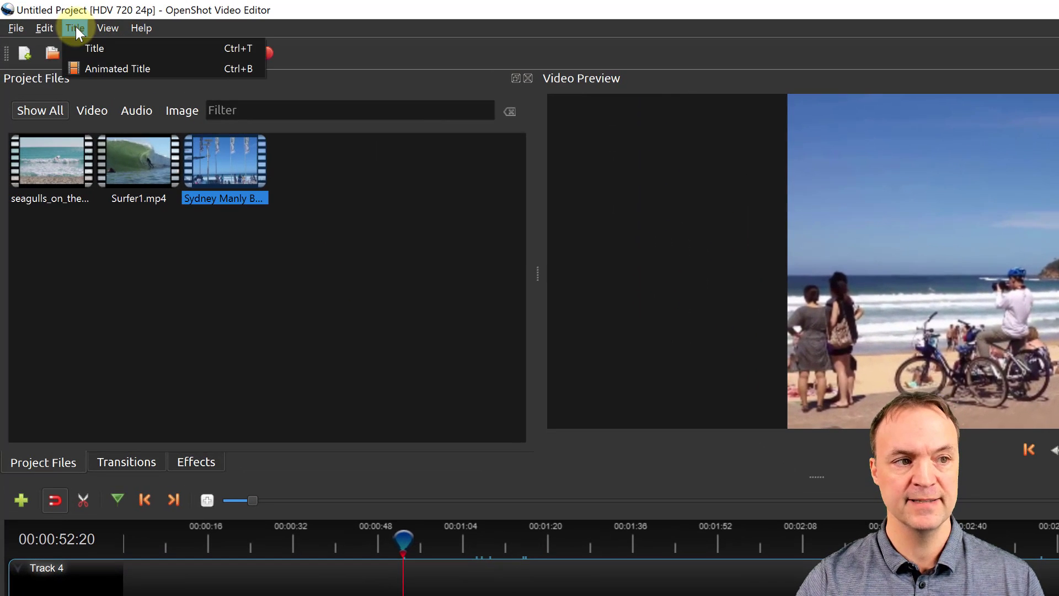
left_click(127, 50)
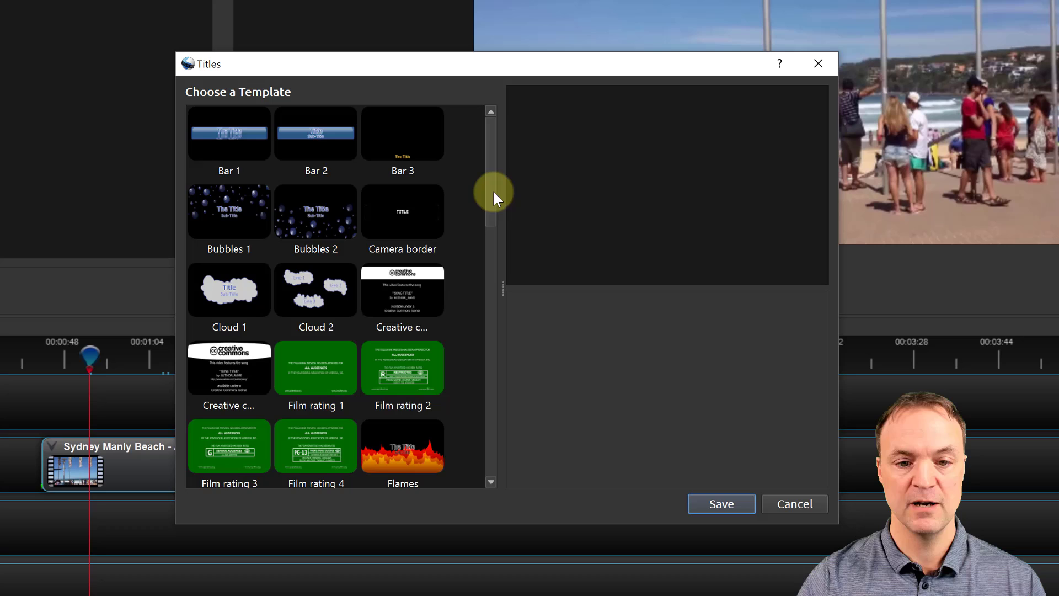
left_click_drag(493, 194, 497, 477)
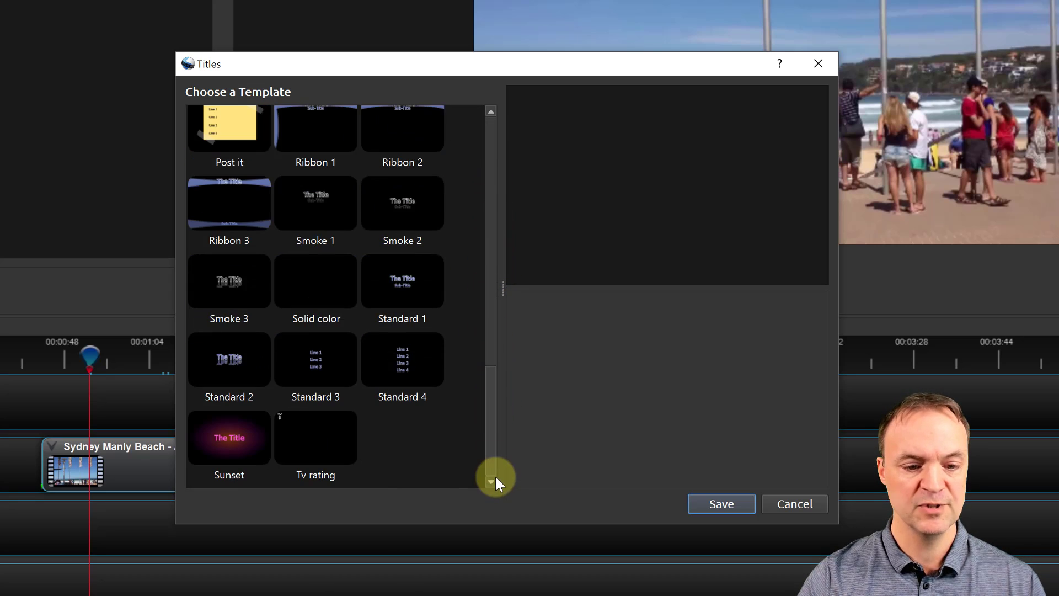
left_click(232, 450)
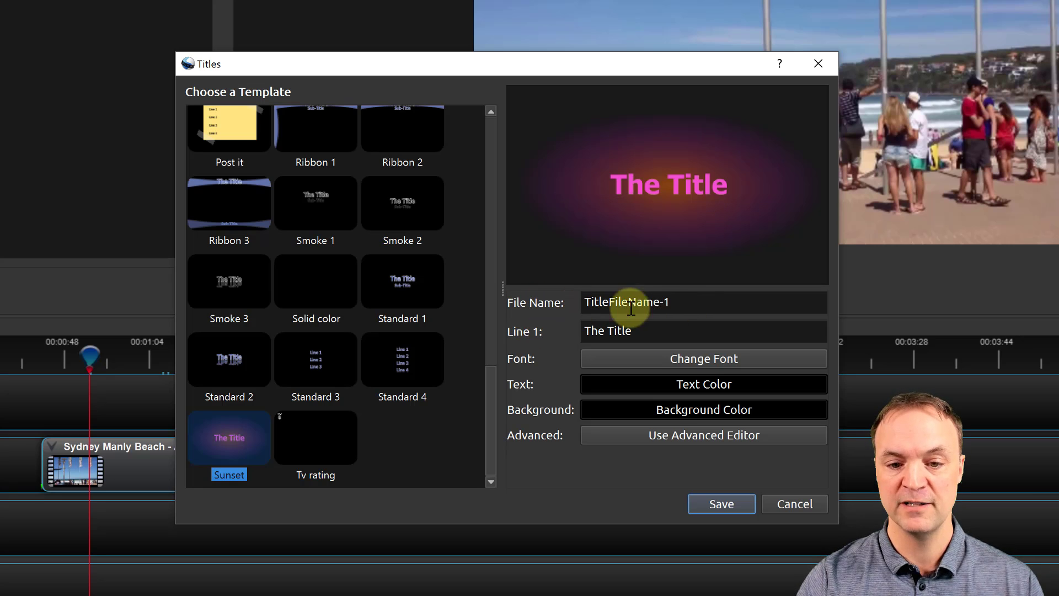
Set Line 1 of the Sunset title to "Hello World!".
left_click_drag(658, 334, 530, 328)
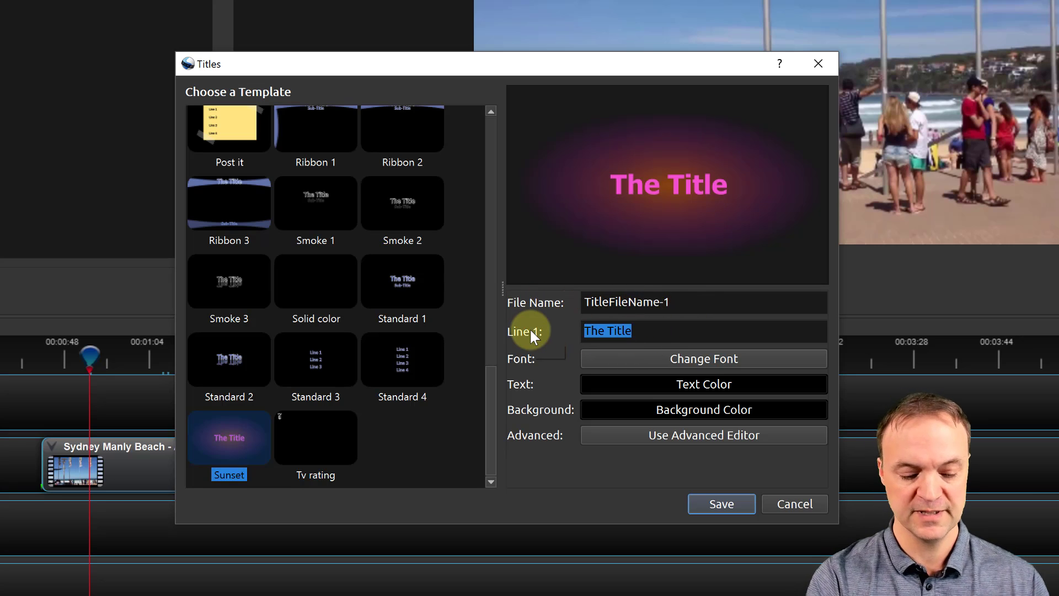
type("Hello Qo")
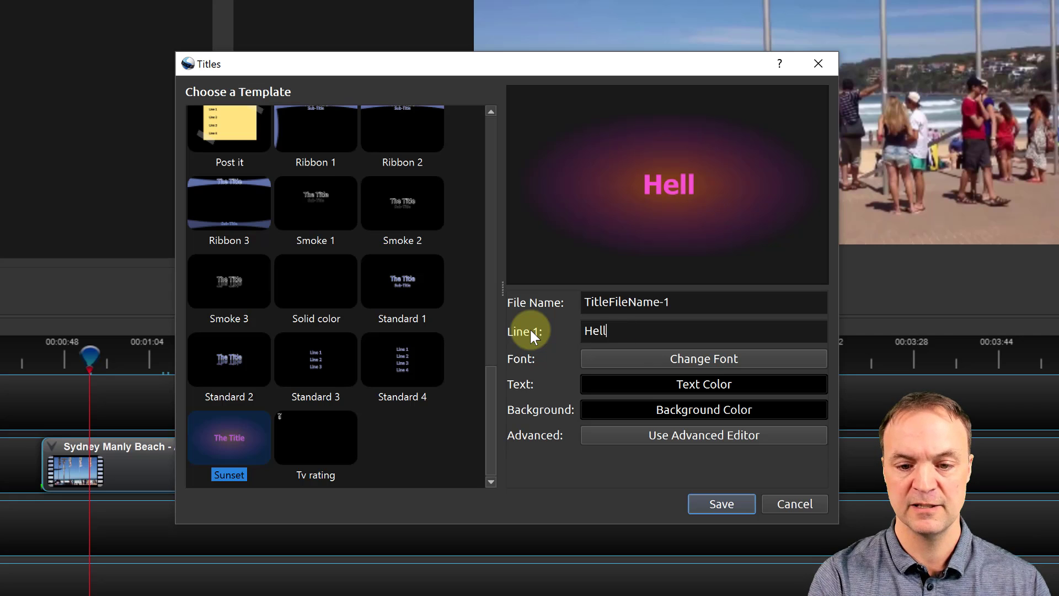
key("BackSpace")
key("BackSpace")
key("BackSpace")
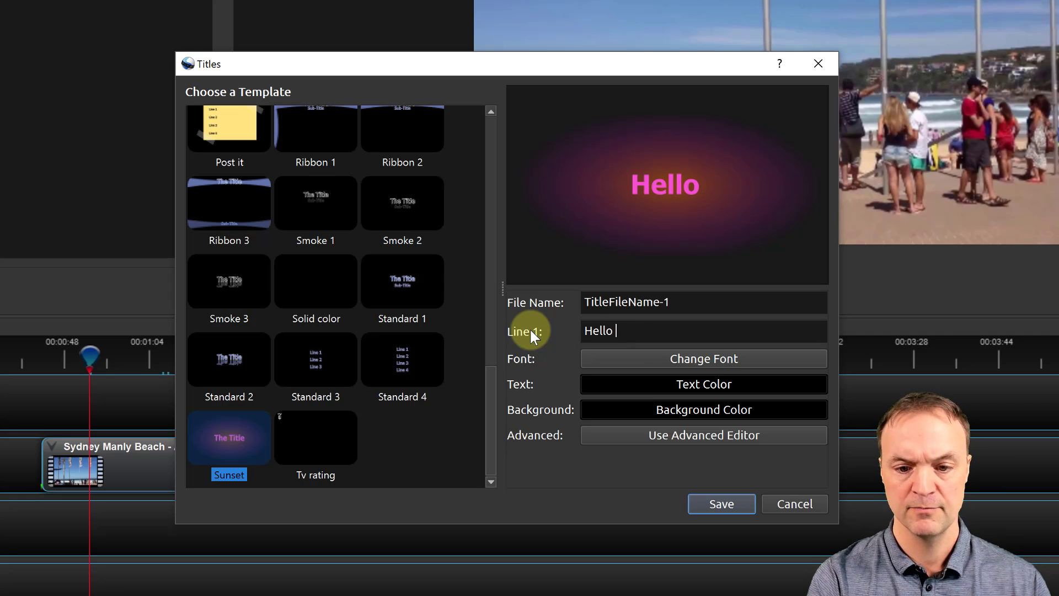
type("World")
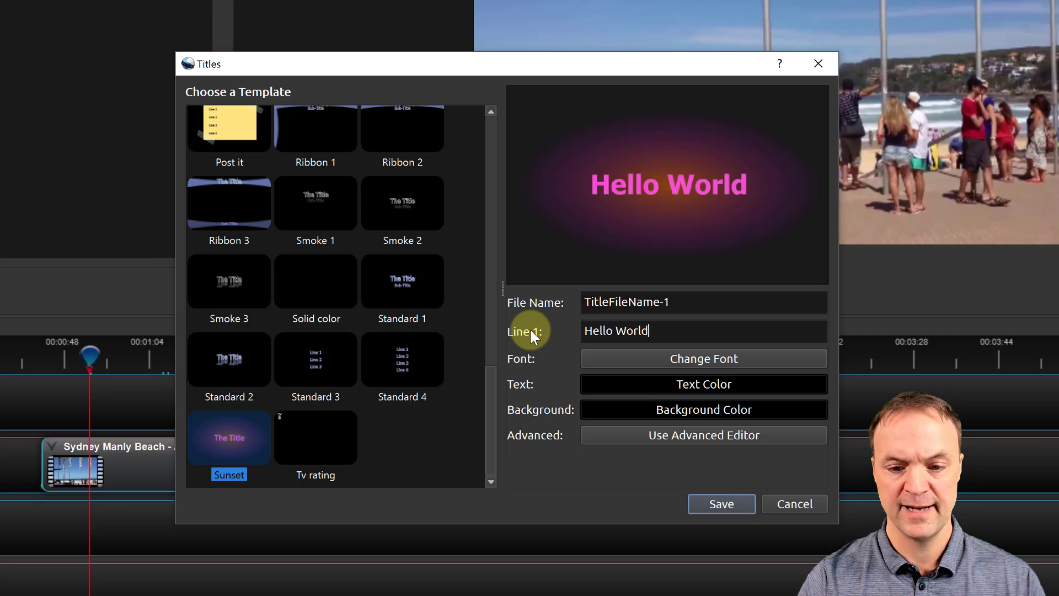
type("!")
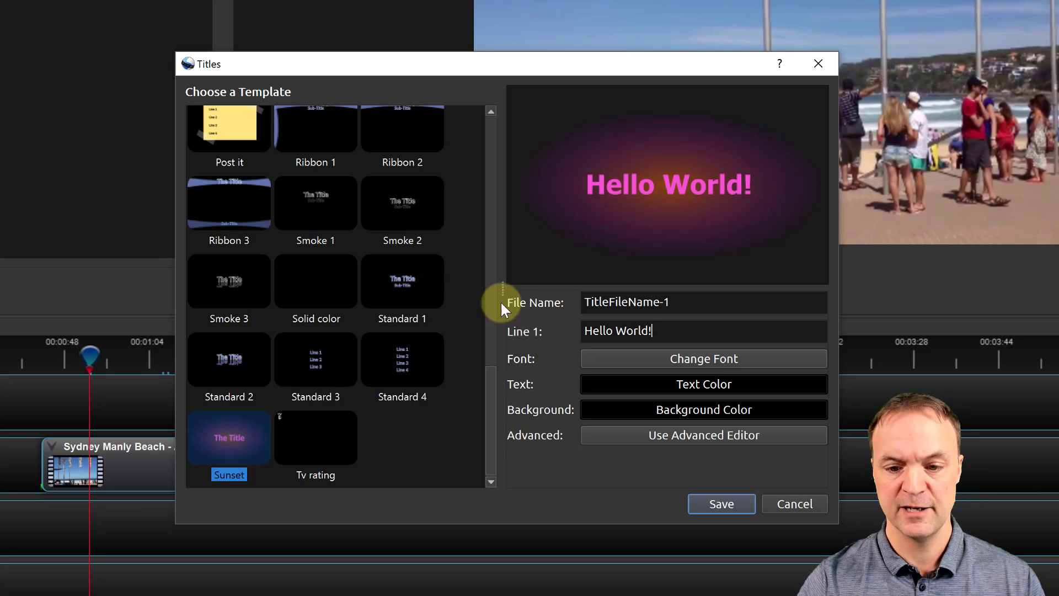
Set the title's font to Tw Cen MT in Normal style.
left_click(660, 361)
left_click(345, 213)
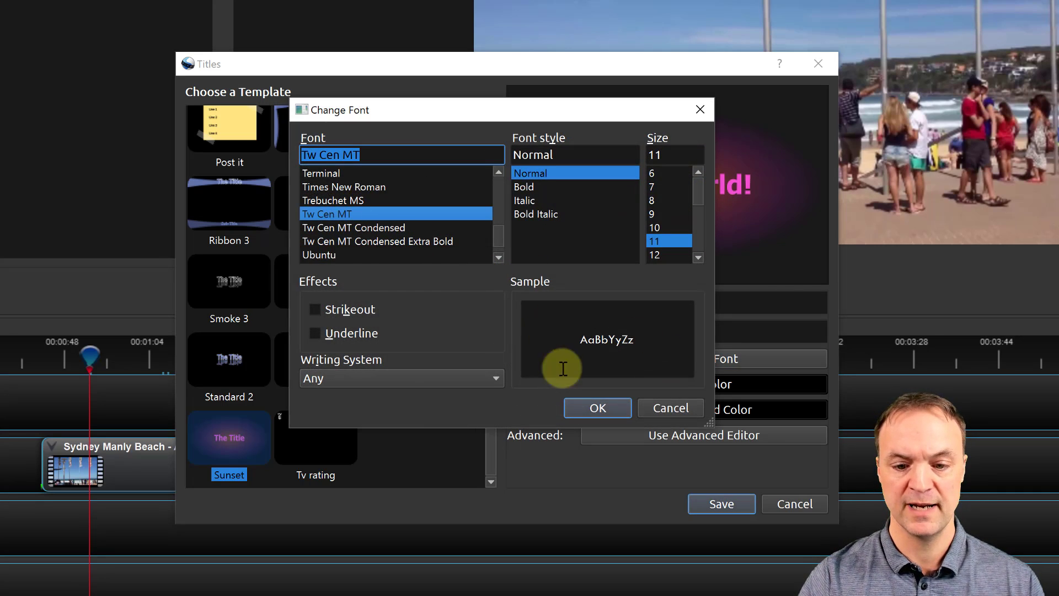
left_click(591, 407)
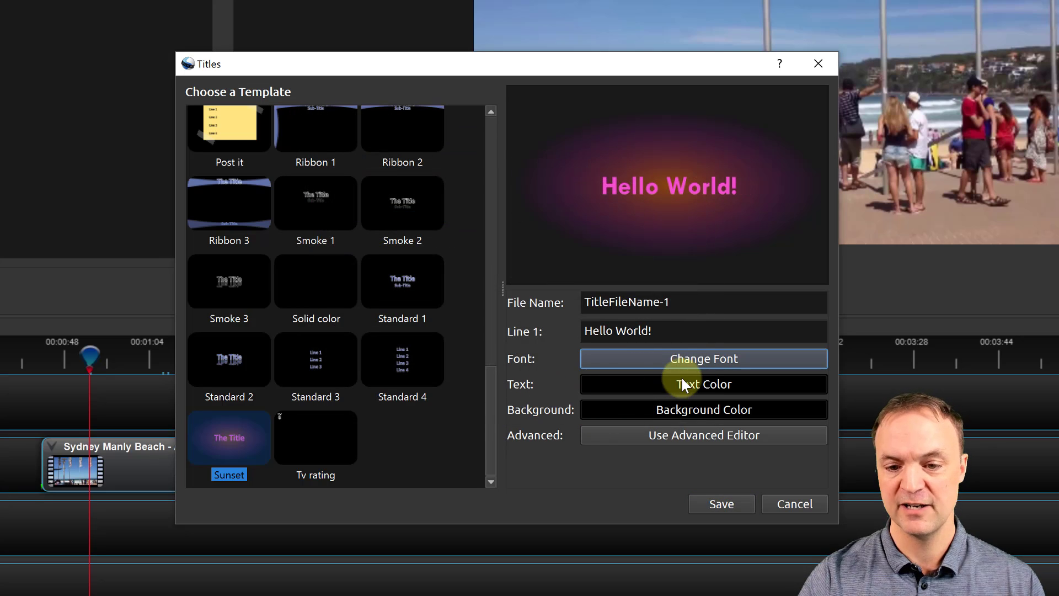
Set the title's font to Ubuntu in Normal style and its text color to white (#ffffff).
left_click(688, 359)
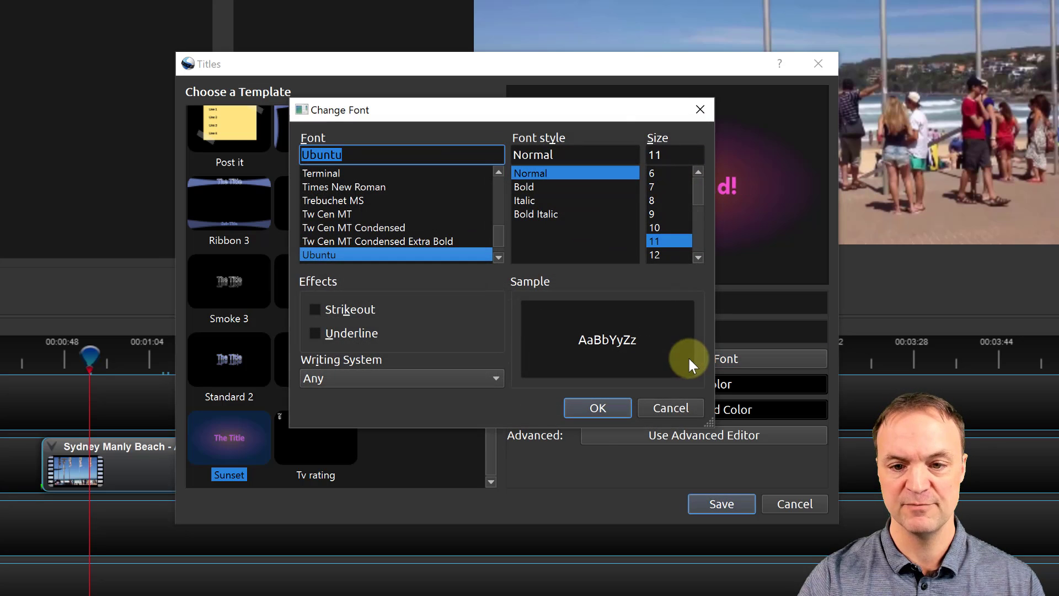
left_click(606, 407)
left_click(690, 384)
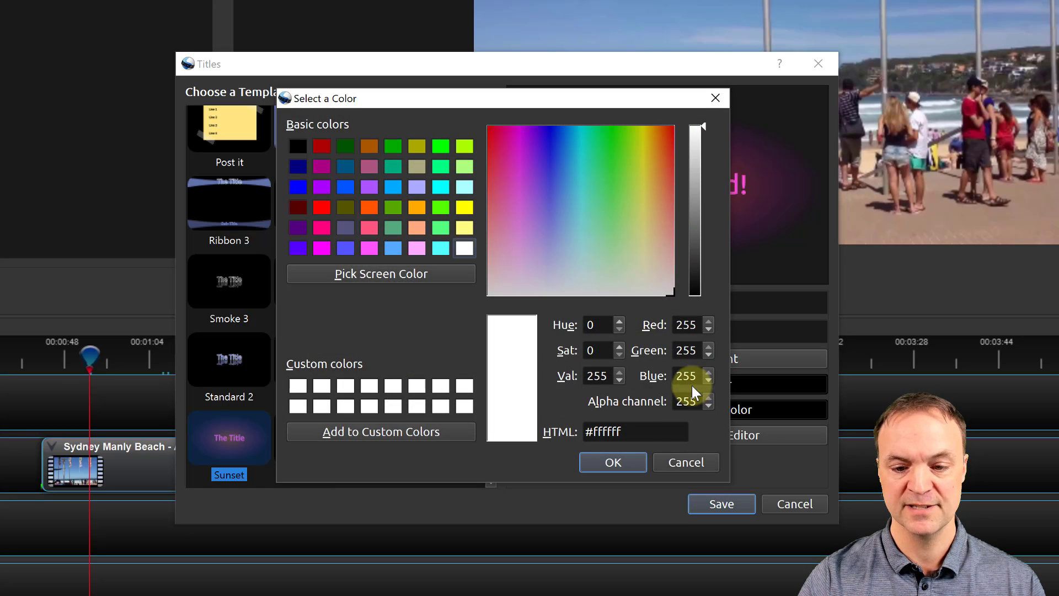
left_click(613, 462)
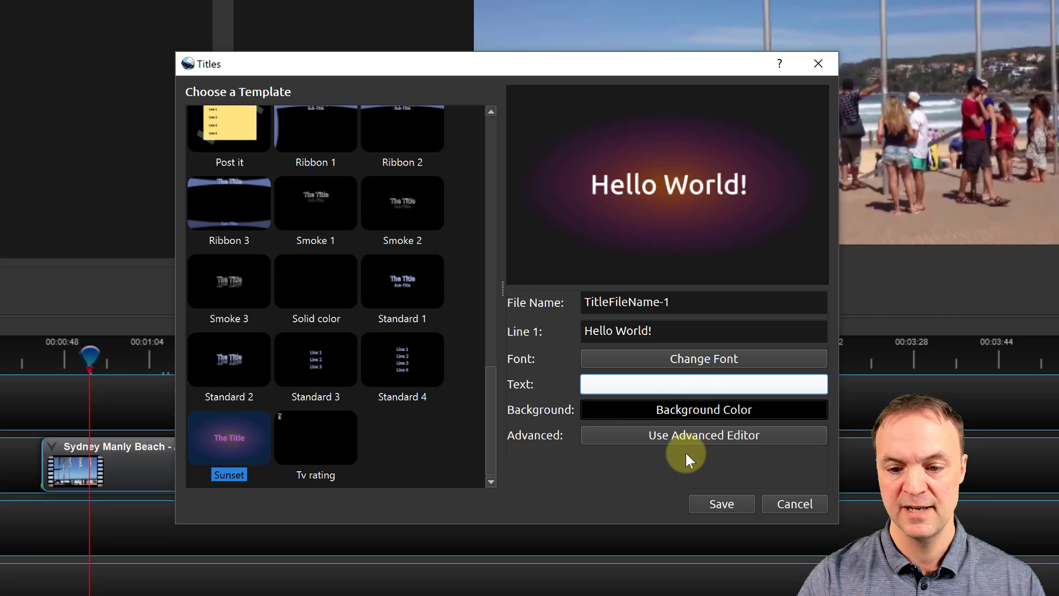
Try to open the title in the advanced editor, and save the title as TitleFileName-1.
left_click(692, 435)
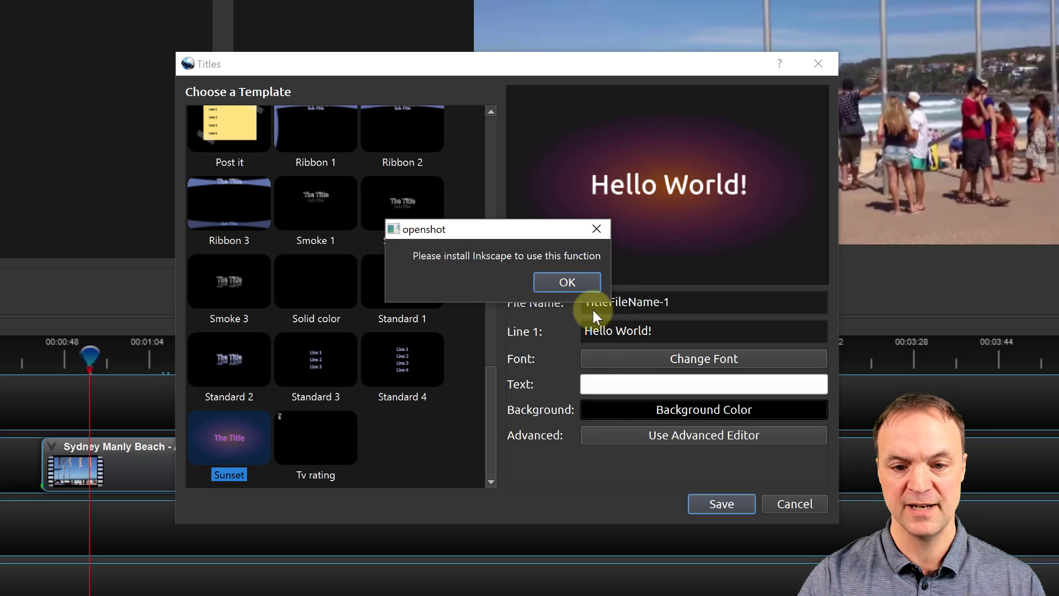
left_click(568, 281)
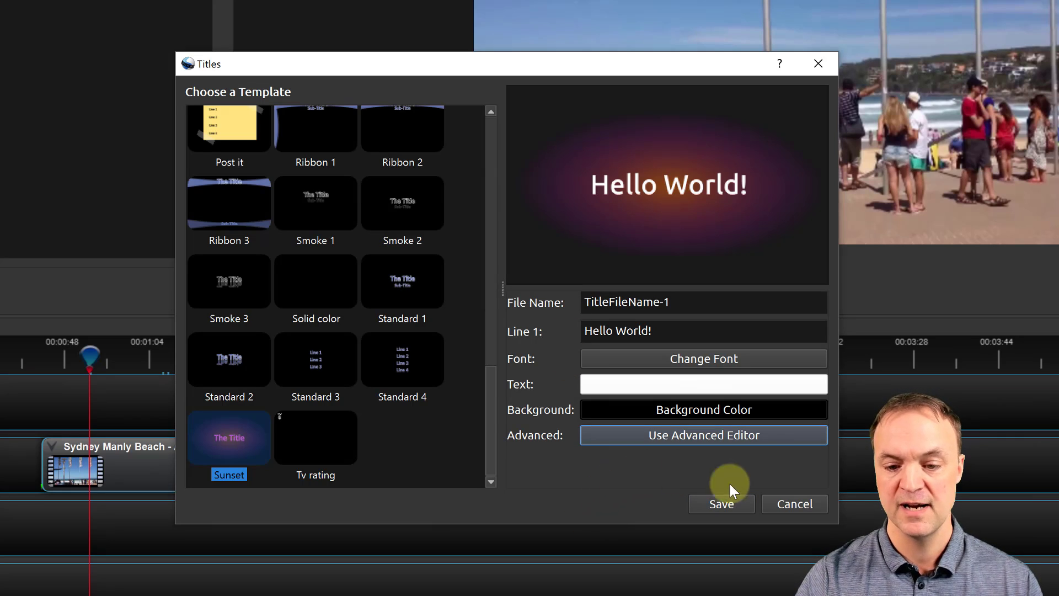
left_click(717, 504)
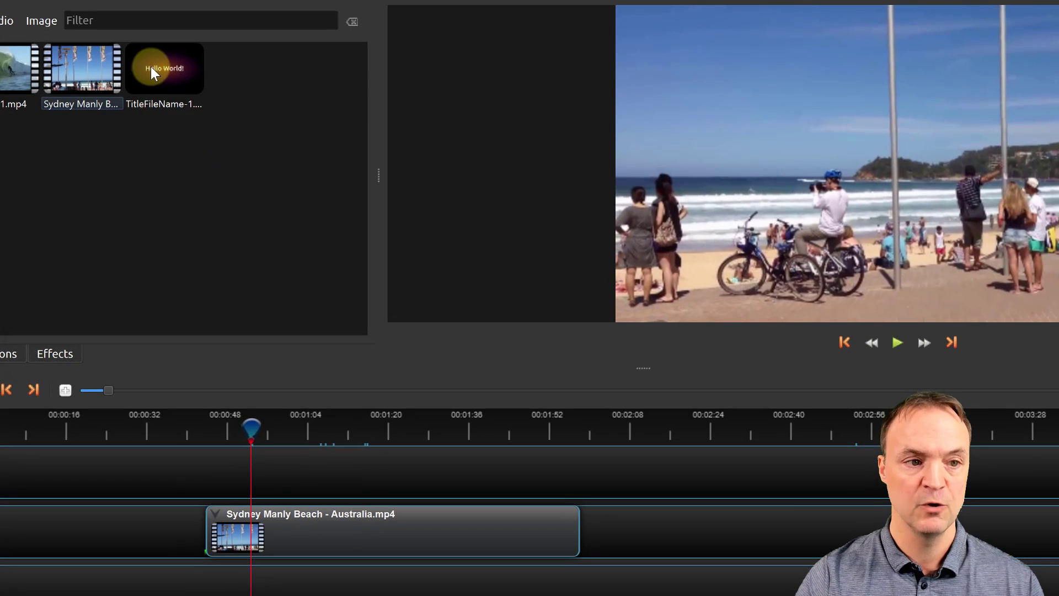
Place the Hello World! title on Track 4 at about 00:01:13 and preview it over the beach video at about 00:01:17.
left_click_drag(200, 103, 331, 469)
left_click(375, 428)
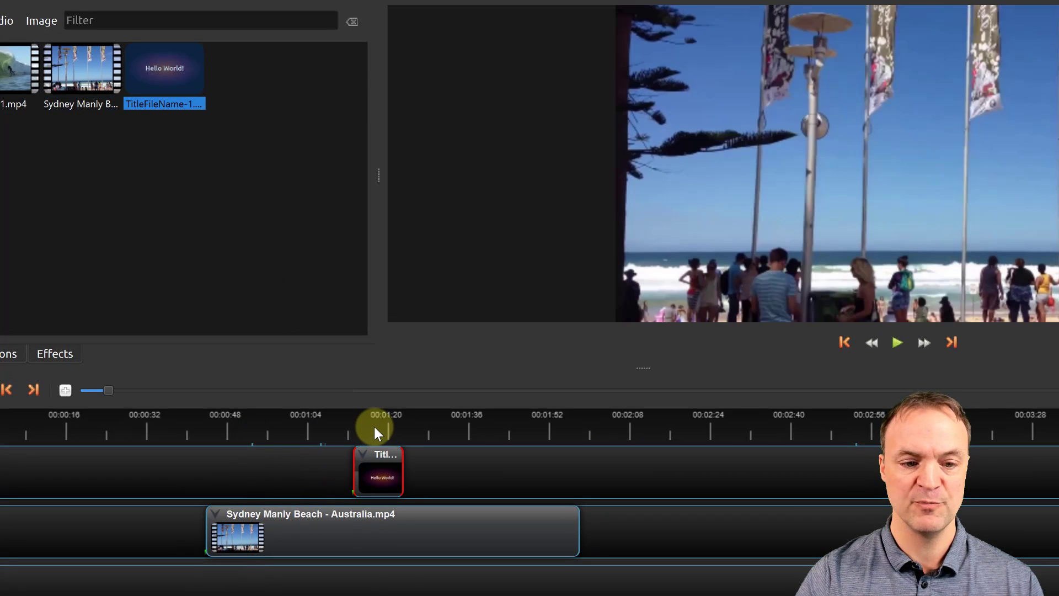
mouse_move(374, 428)
left_mouse_down()
mouse_move(354, 428)
mouse_move(389, 428)
mouse_move(372, 428)
left_mouse_up()
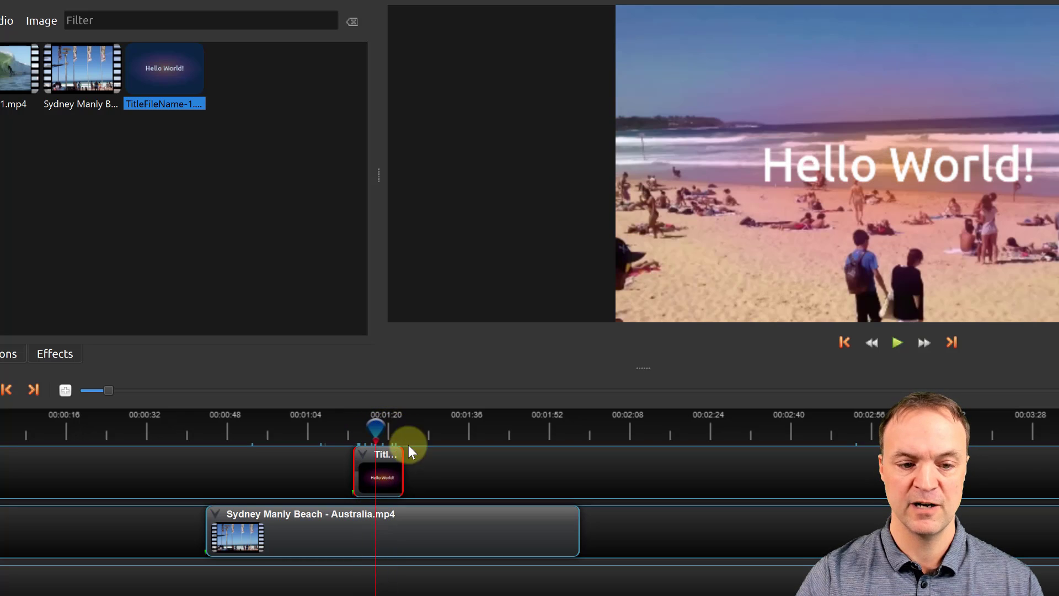
Extend the end of the Track 4 title clip to about 00:01:59 and preview it at about 00:01:33.
left_click_drag(404, 470, 586, 472)
left_click_drag(354, 466, 310, 473)
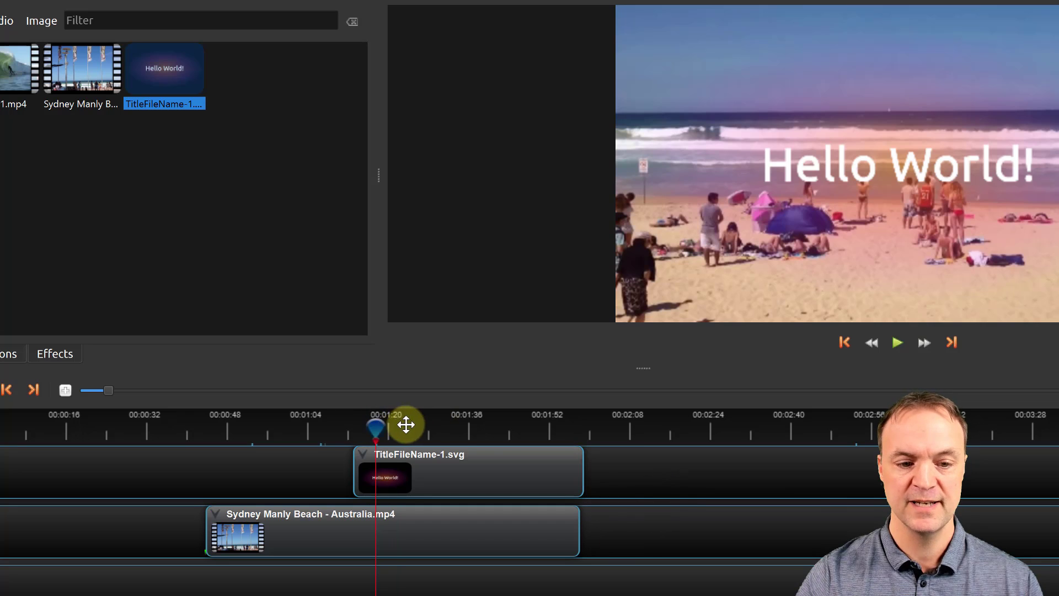
left_click(456, 428)
left_click_drag(457, 427, 458, 427)
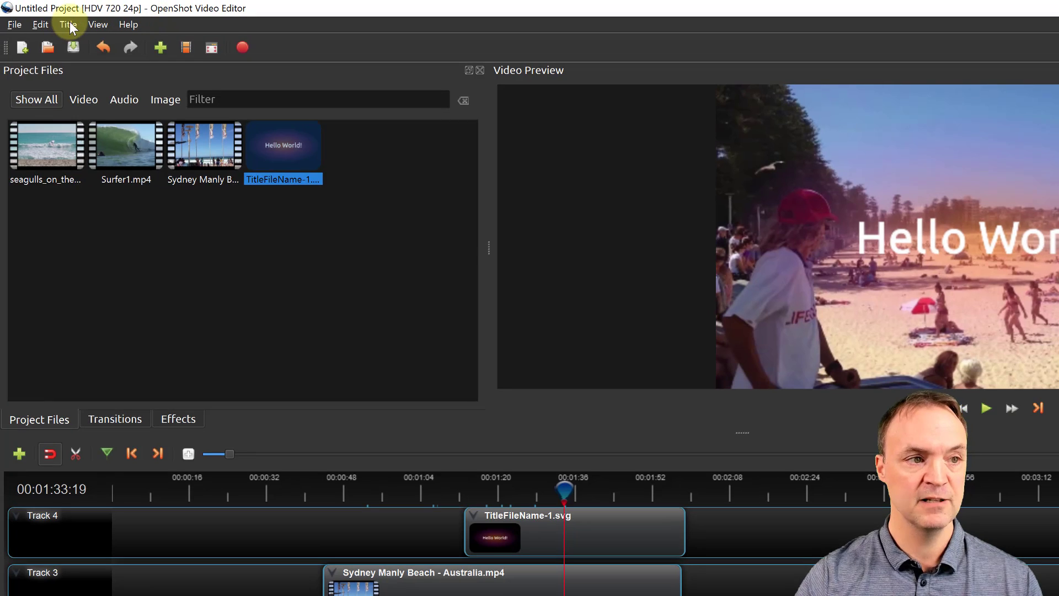
Start an animated title based on the Blinds (Two Titles) template.
left_click(68, 25)
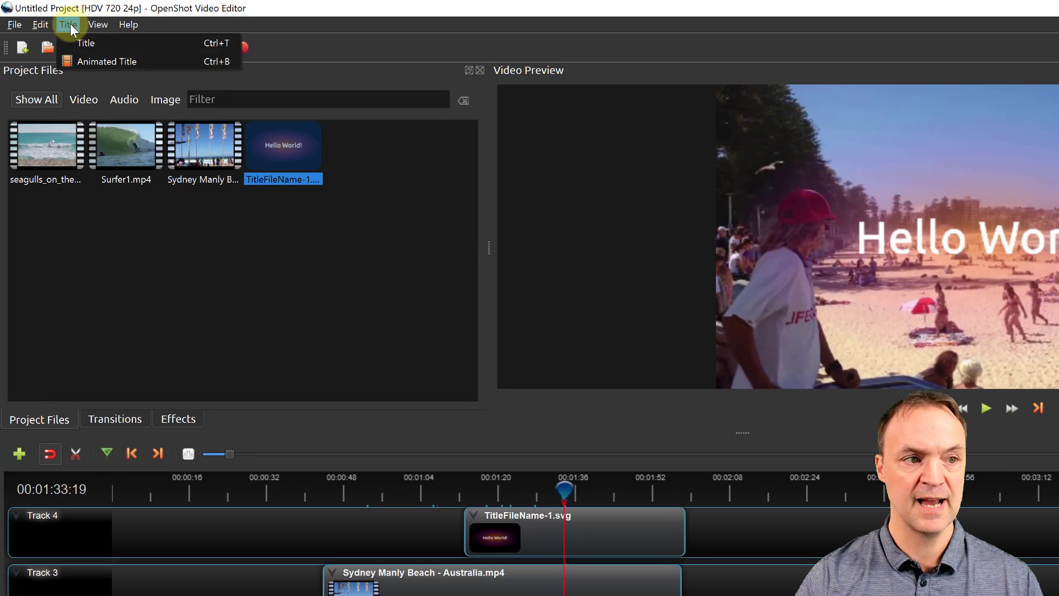
left_click(101, 59)
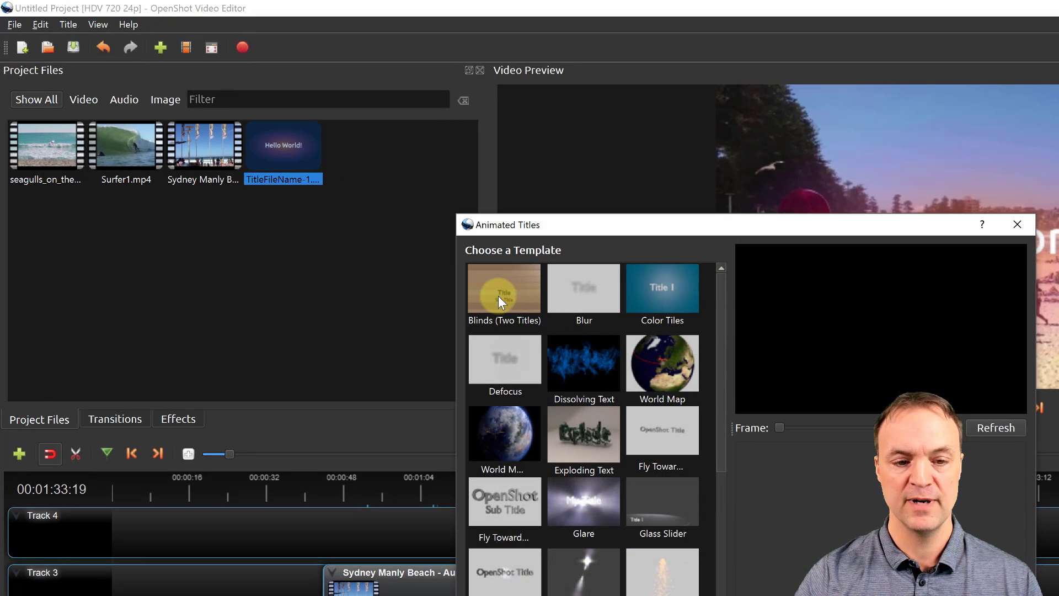
left_click(498, 295)
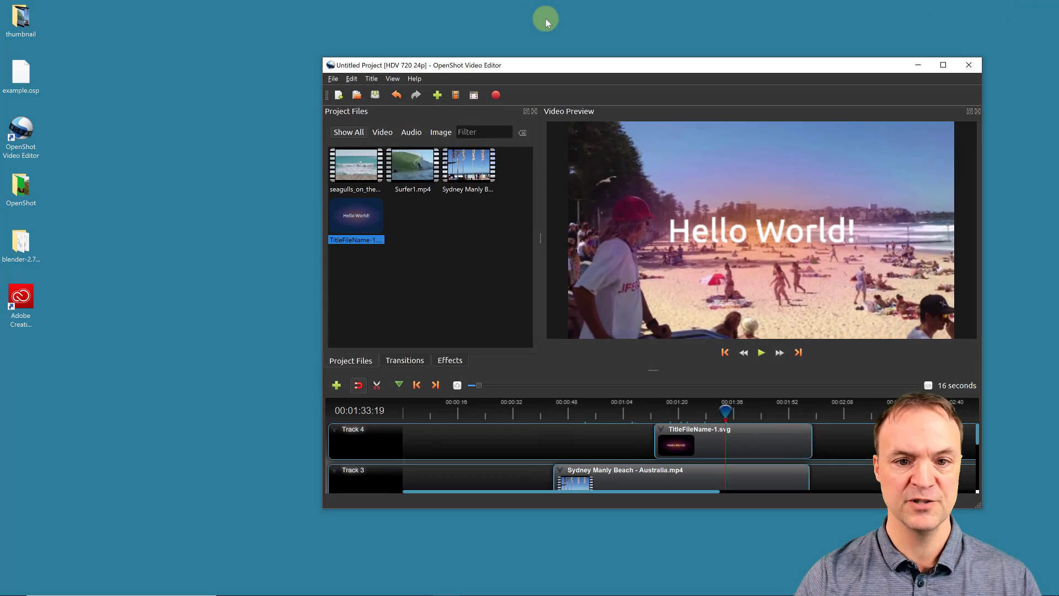
Move the OpenShot window and the Blender folder apart on the desktop, and open the blender-2.79a-rc-windows64 folder.
left_click_drag(548, 64, 424, 28)
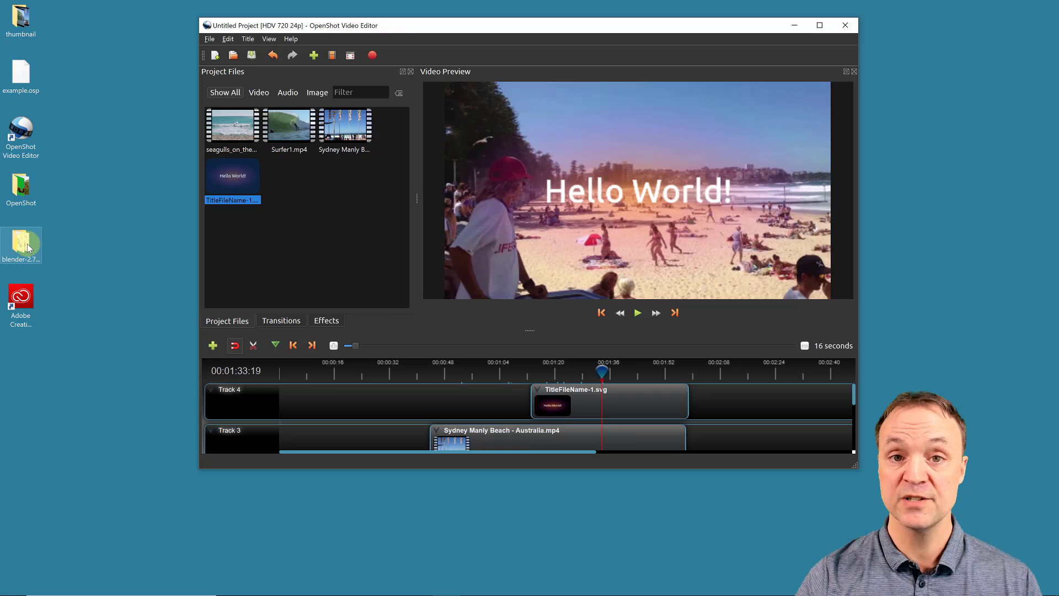
left_click_drag(29, 248, 115, 262)
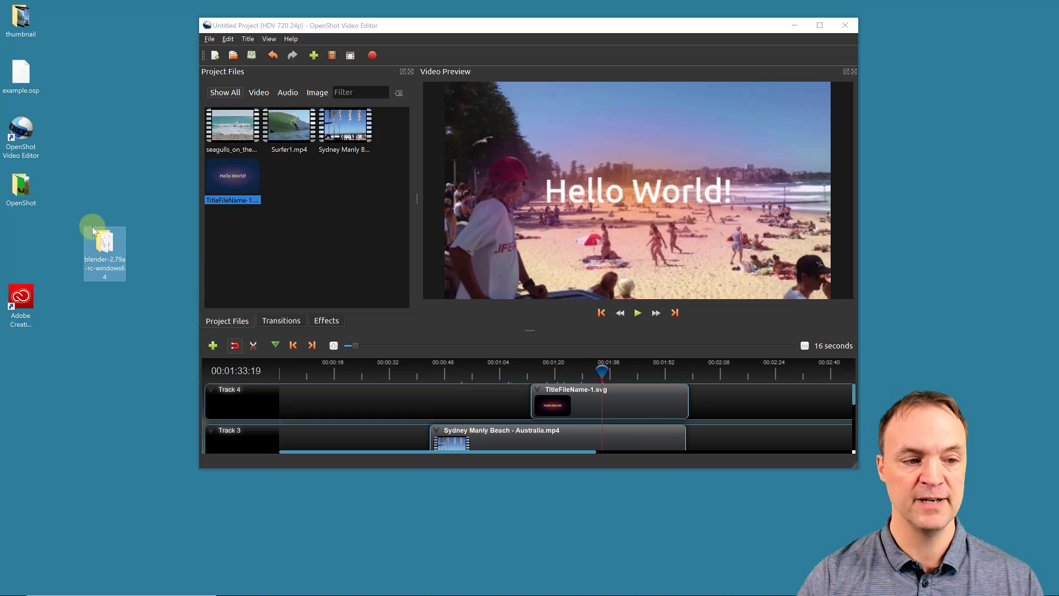
double_click(105, 239)
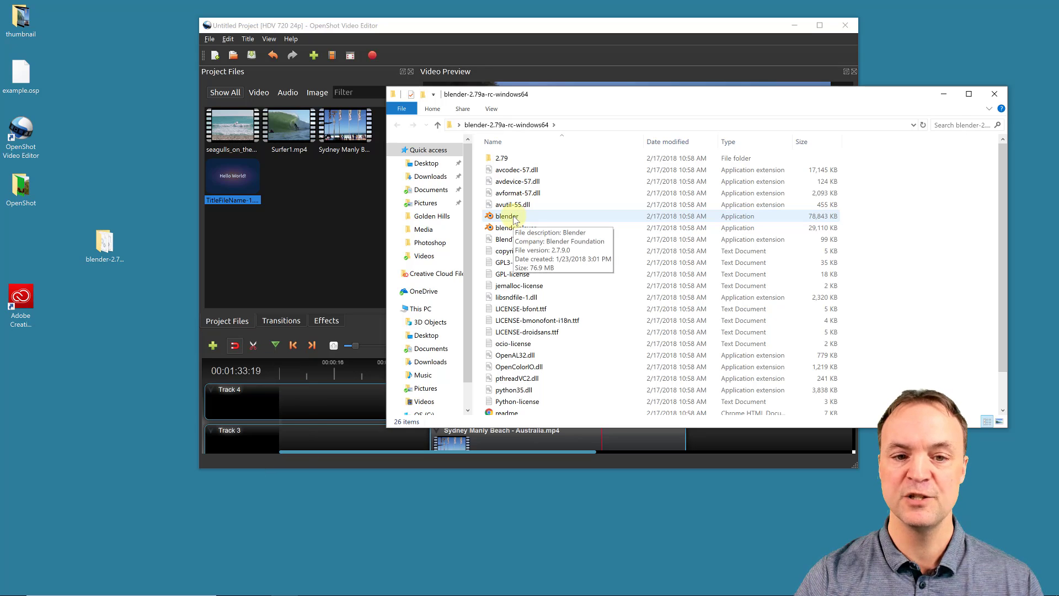
Copy the folder location shown in the properties of the blender application file, and close the properties.
right_click(510, 218)
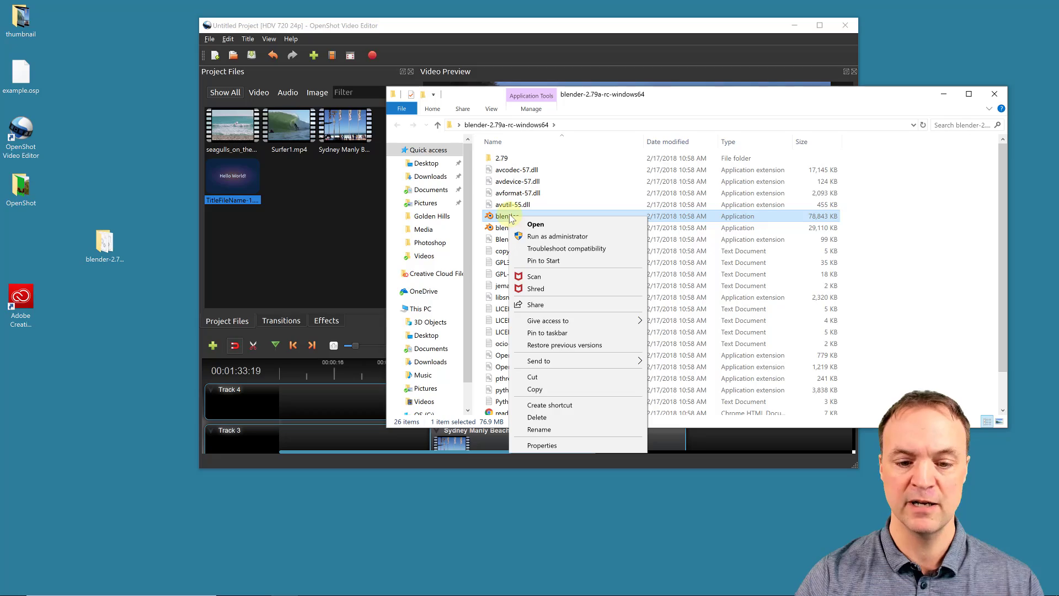
left_click(577, 445)
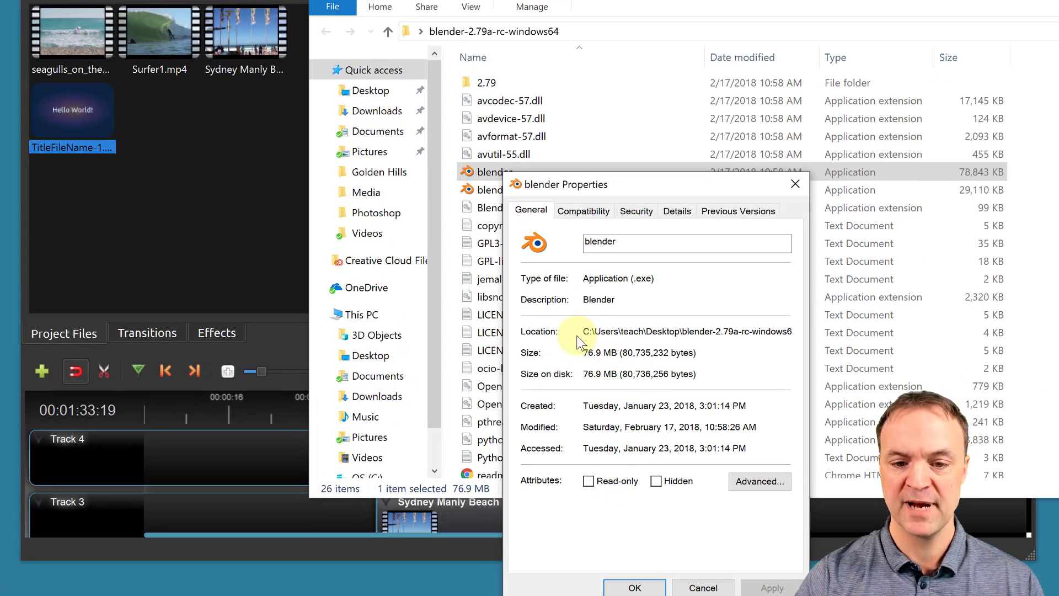
left_click_drag(584, 331, 801, 331)
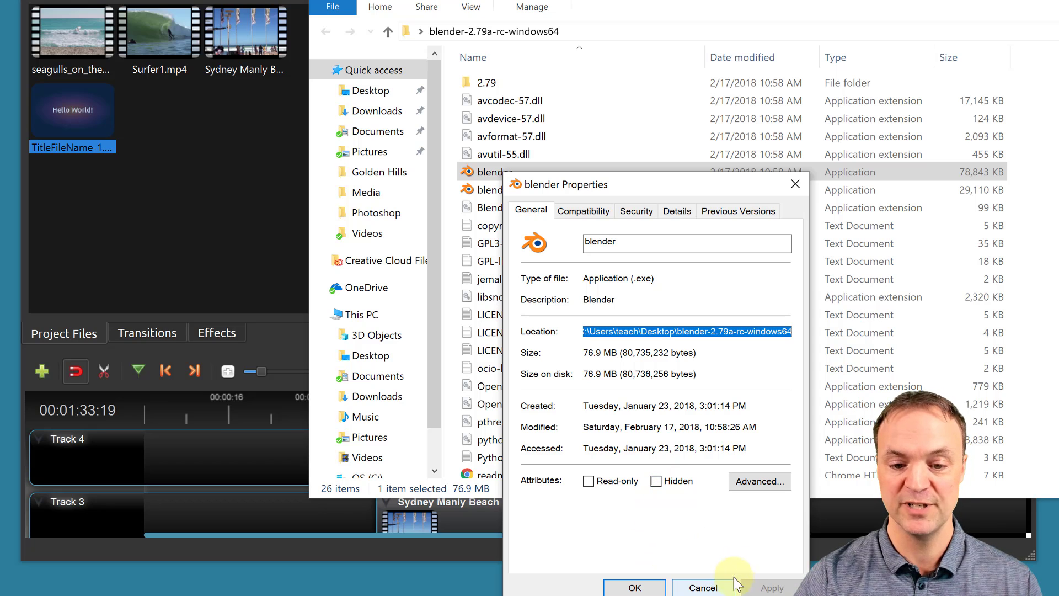
right_click(654, 328)
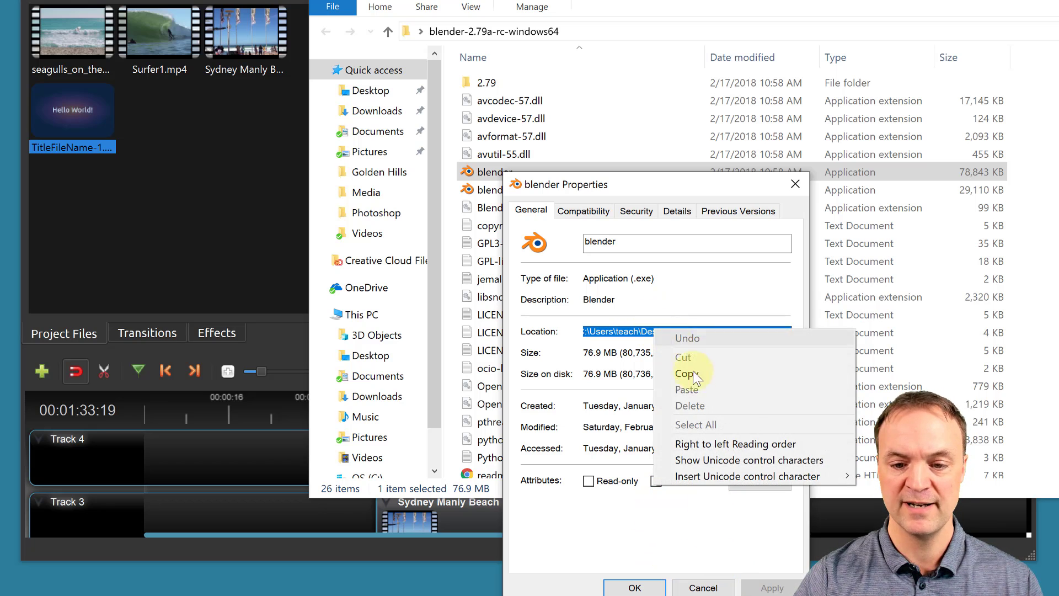
left_click(685, 374)
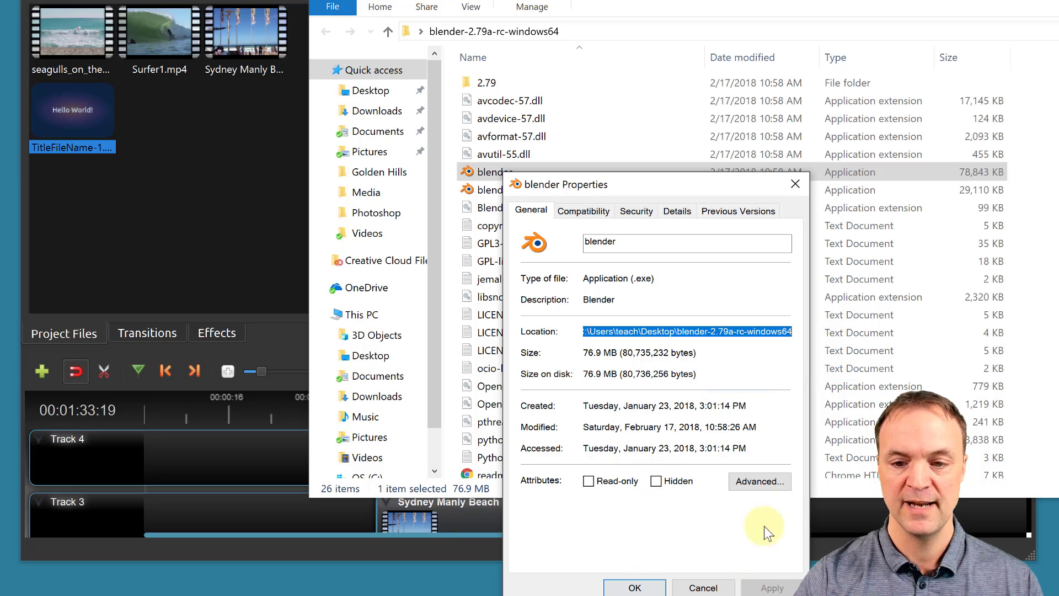
left_click(795, 184)
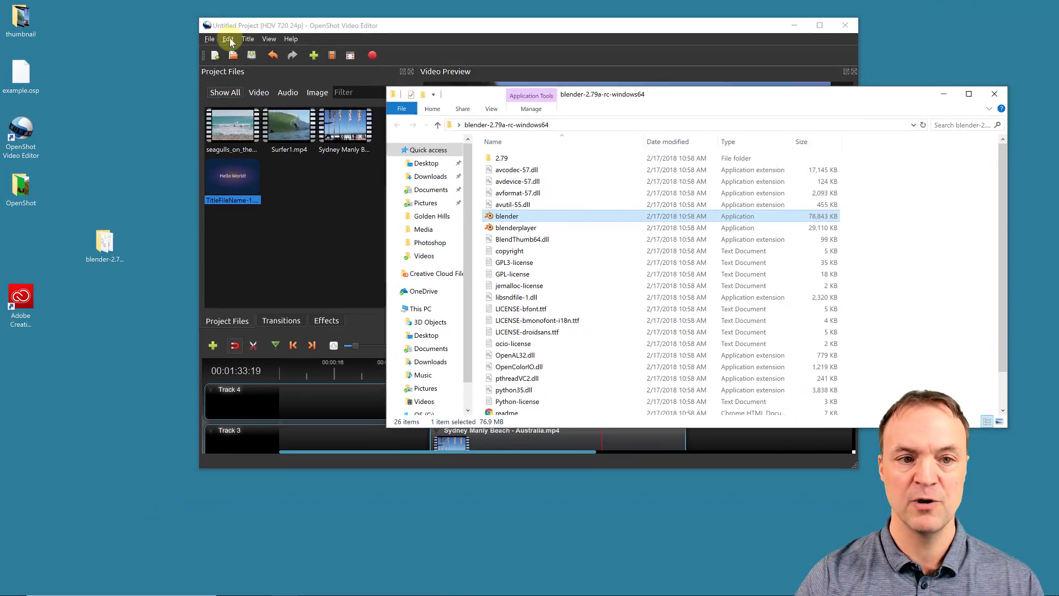
Replace the Blender Command path in the preferences with the copied blender-2.79a-rc-windows64 folder path.
left_click(230, 43)
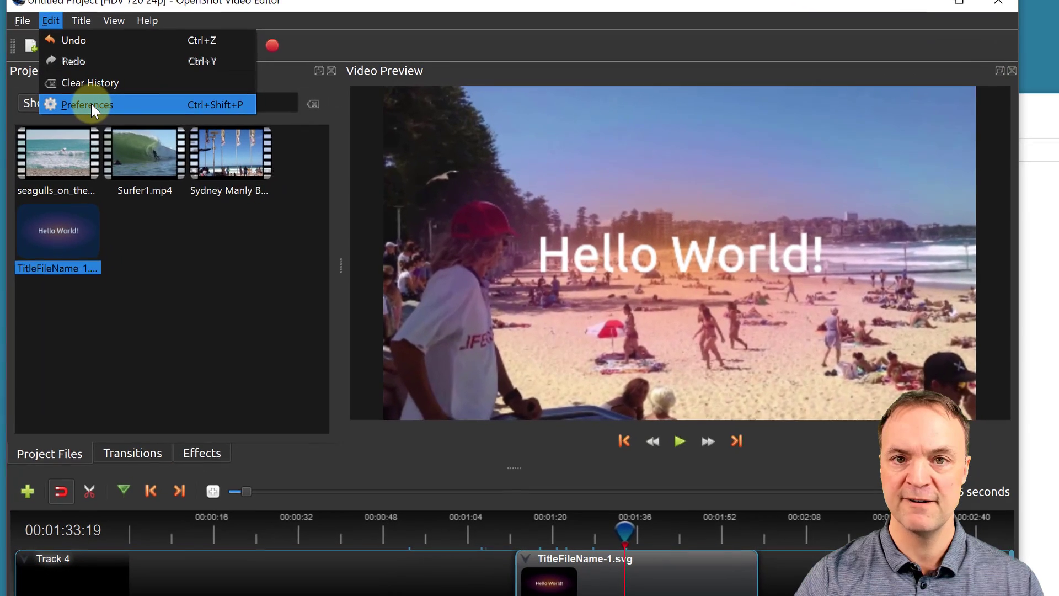
left_click(188, 98)
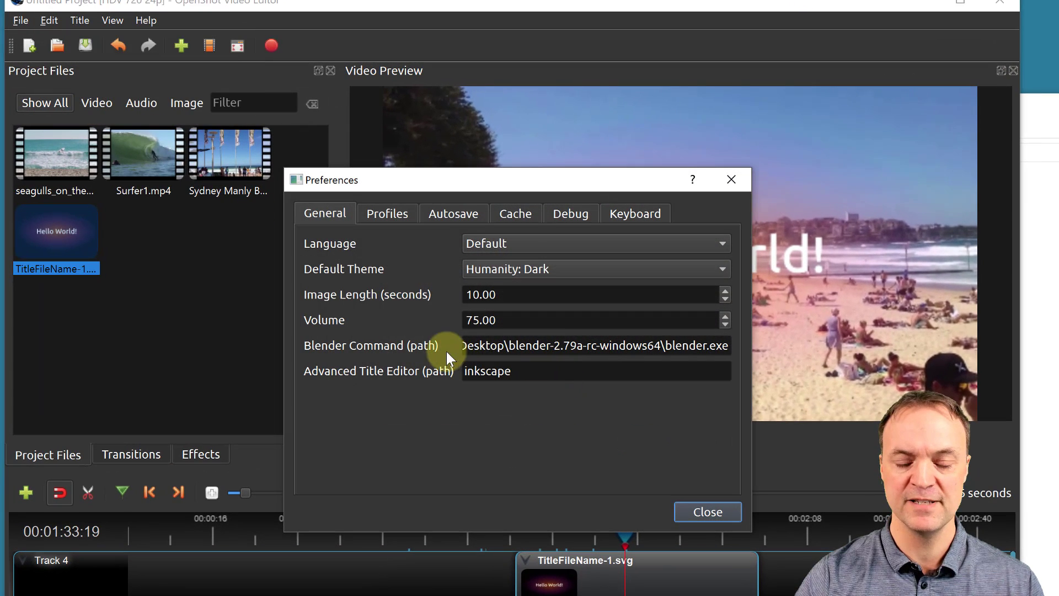
triple_click(493, 346)
right_click(492, 346)
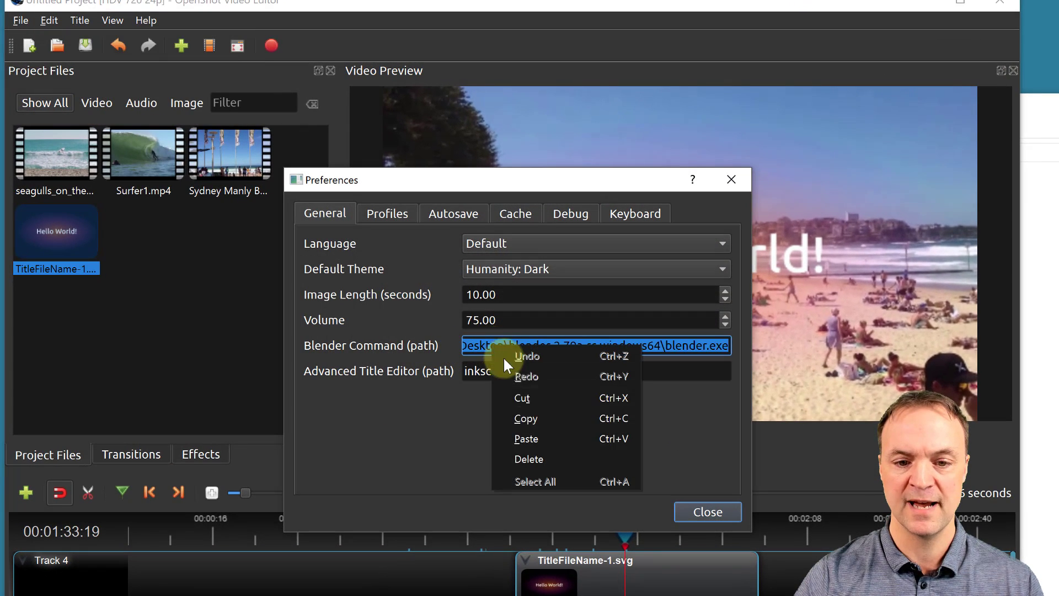
left_click(532, 437)
Append \blender.exe to the end of the Blender Command path and close the preferences.
left_click_drag(600, 348, 752, 347)
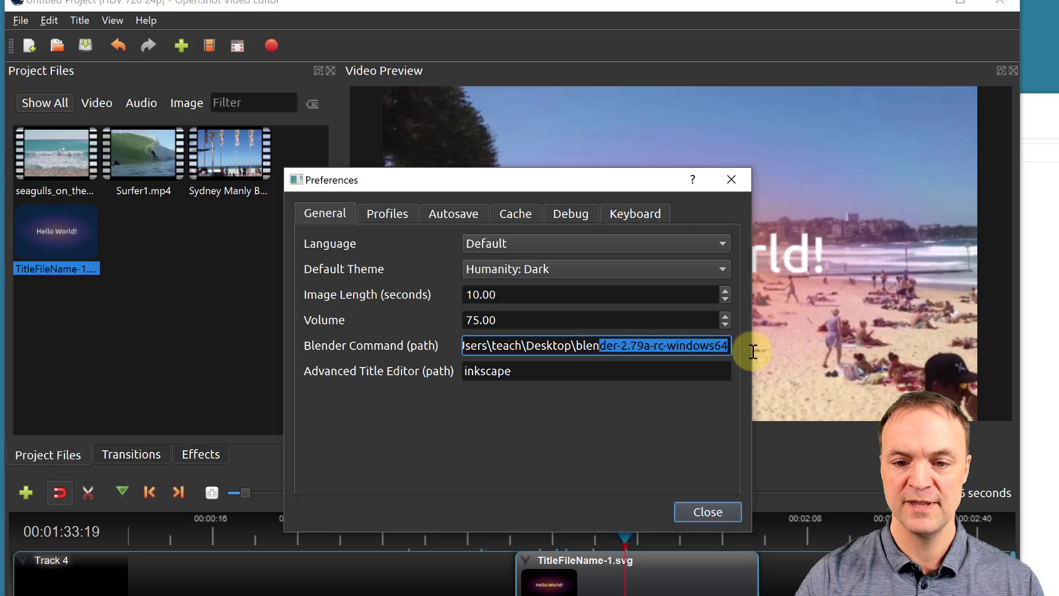
left_click(727, 347)
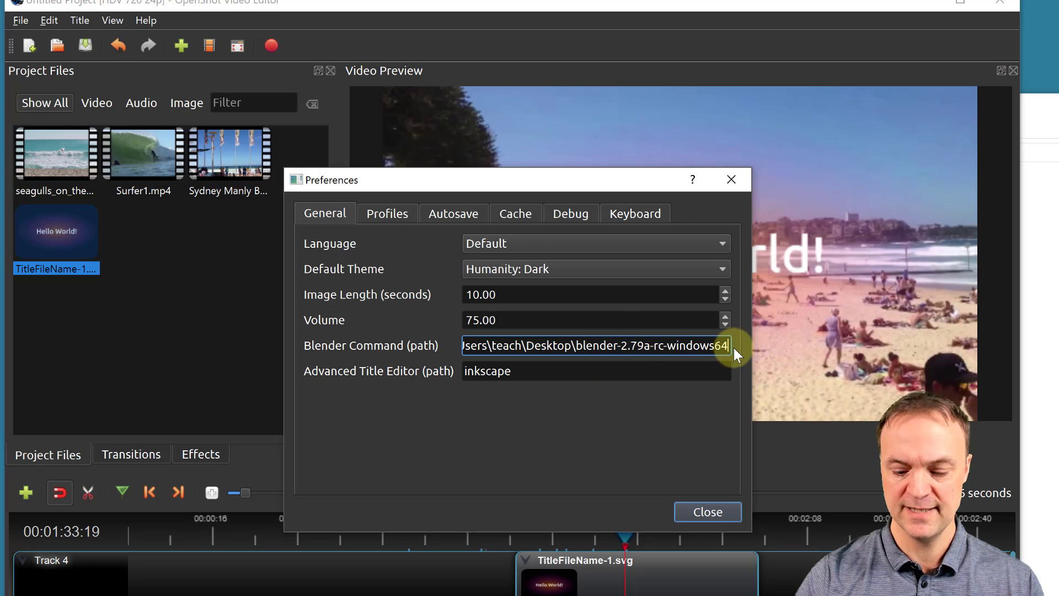
type("\\")
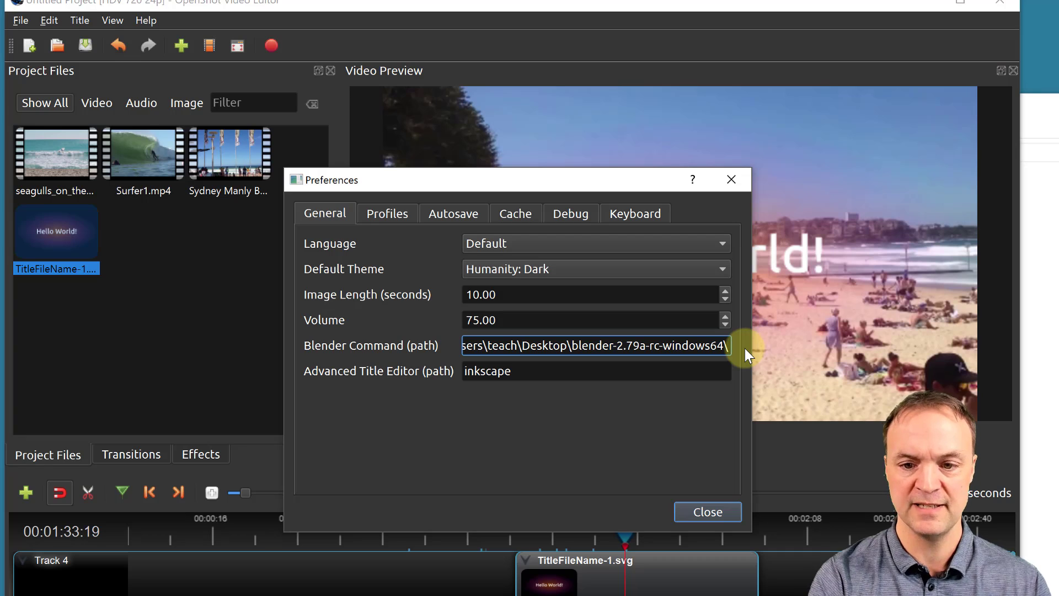
type("blender")
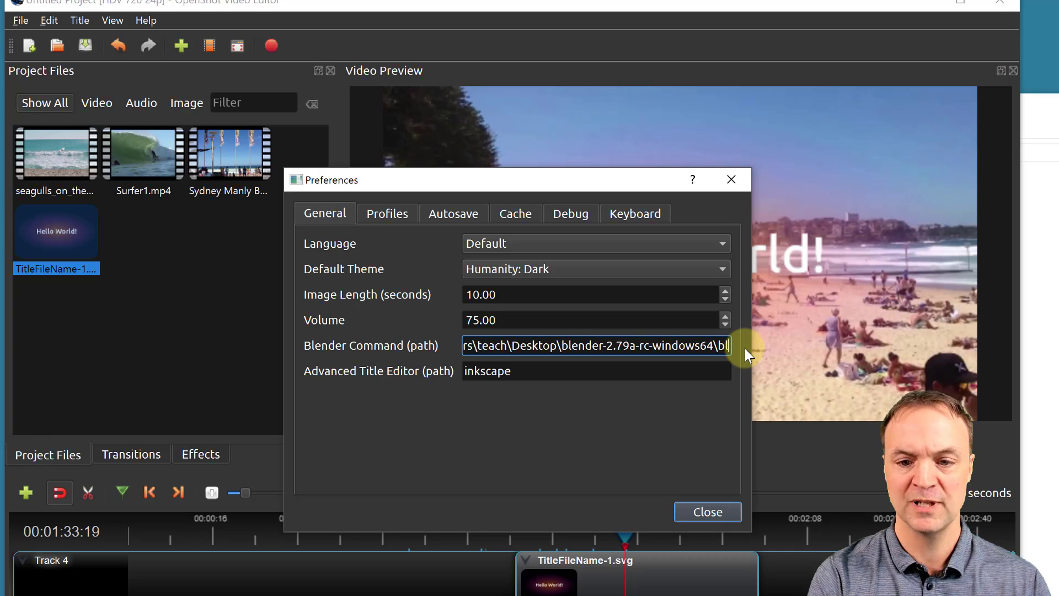
type(".e")
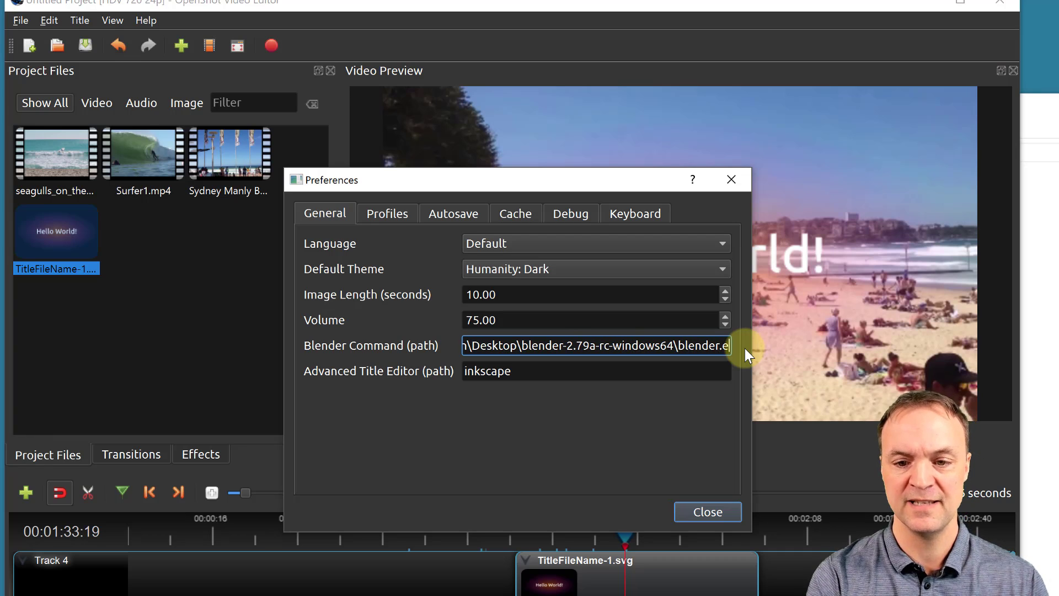
type("xe")
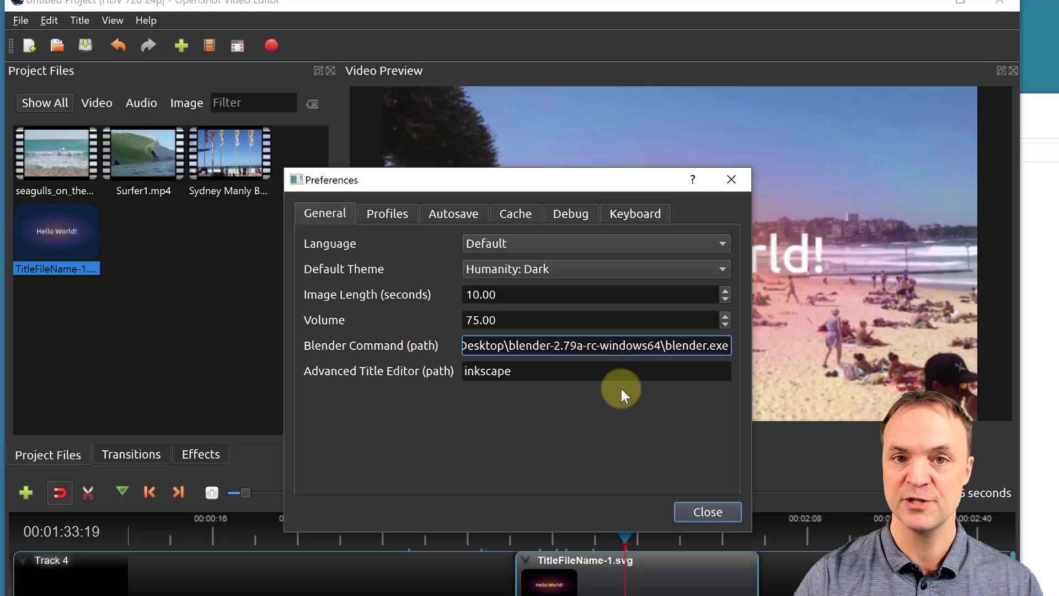
left_click(719, 514)
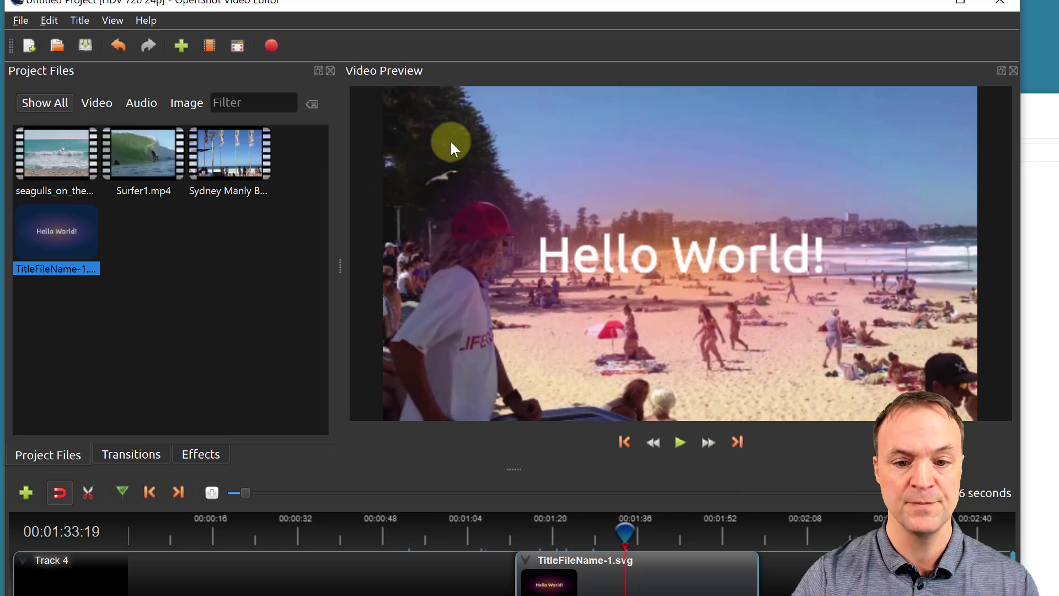
Maximize the OpenShot window and start an animated title from the Blinds (Two Titles) template.
left_click(959, 3)
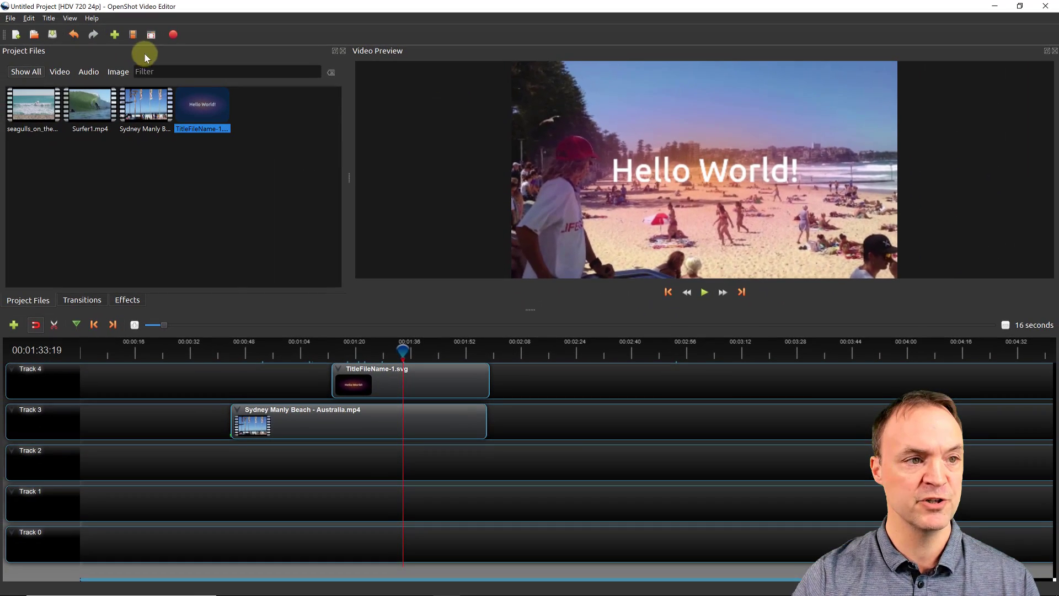
left_click(48, 18)
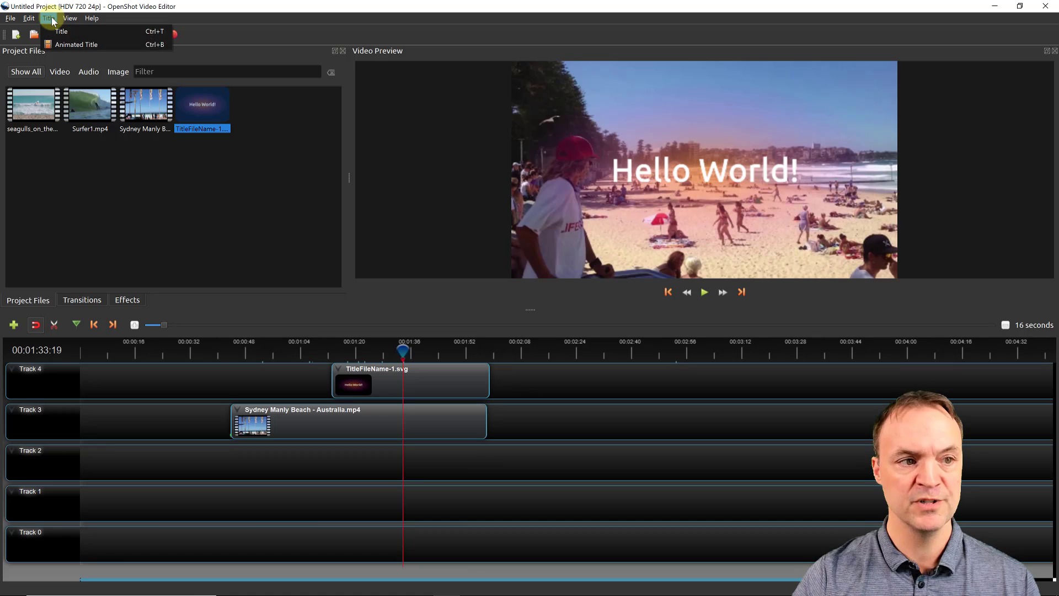
left_click(73, 47)
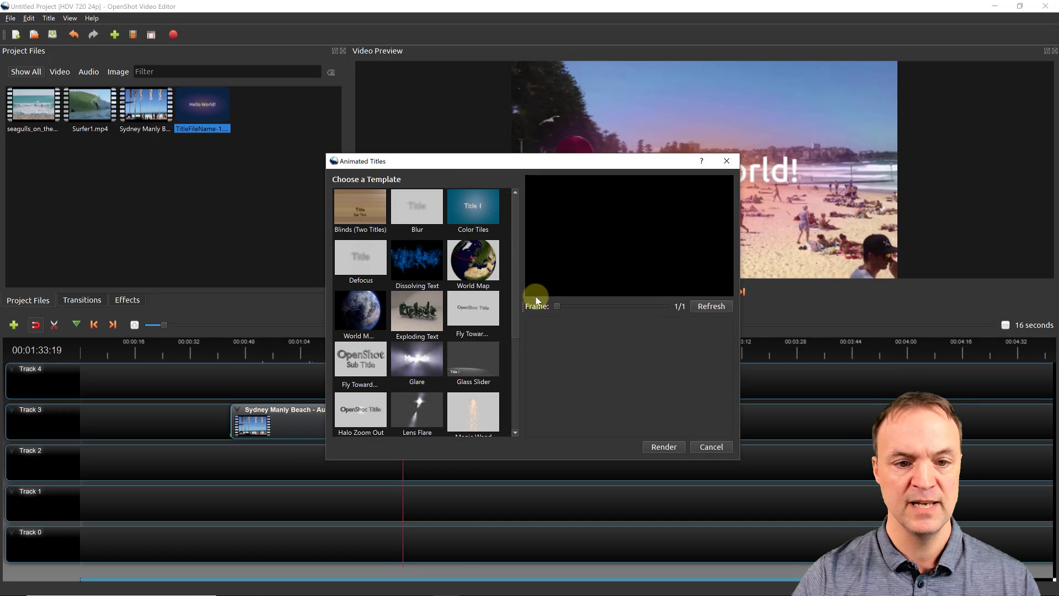
left_click(365, 206)
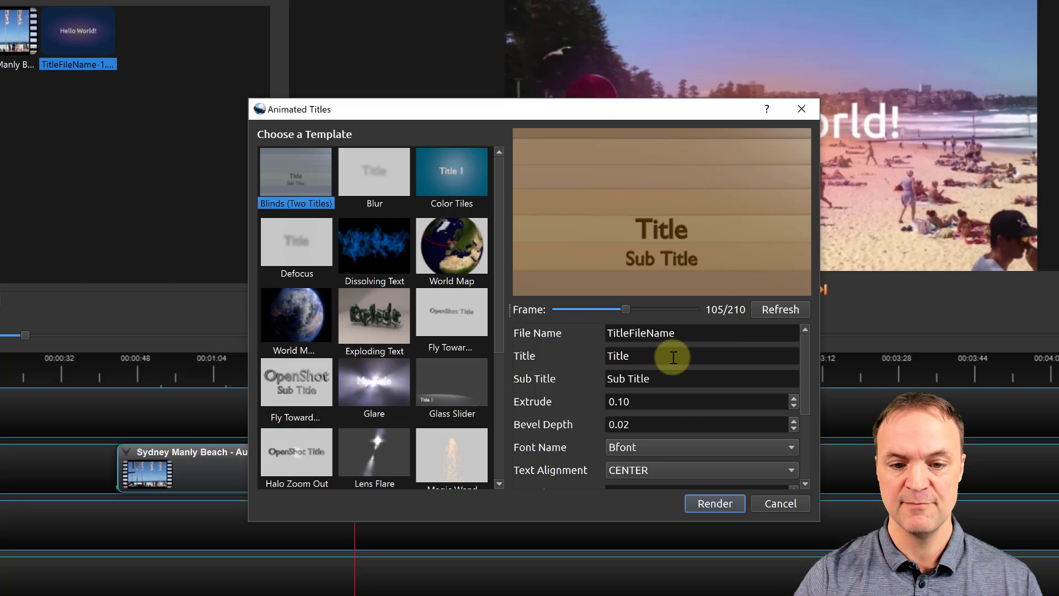
Set the animated title's title text to Example and its sub title to Hello.
left_click_drag(665, 358, 585, 353)
type("Ex")
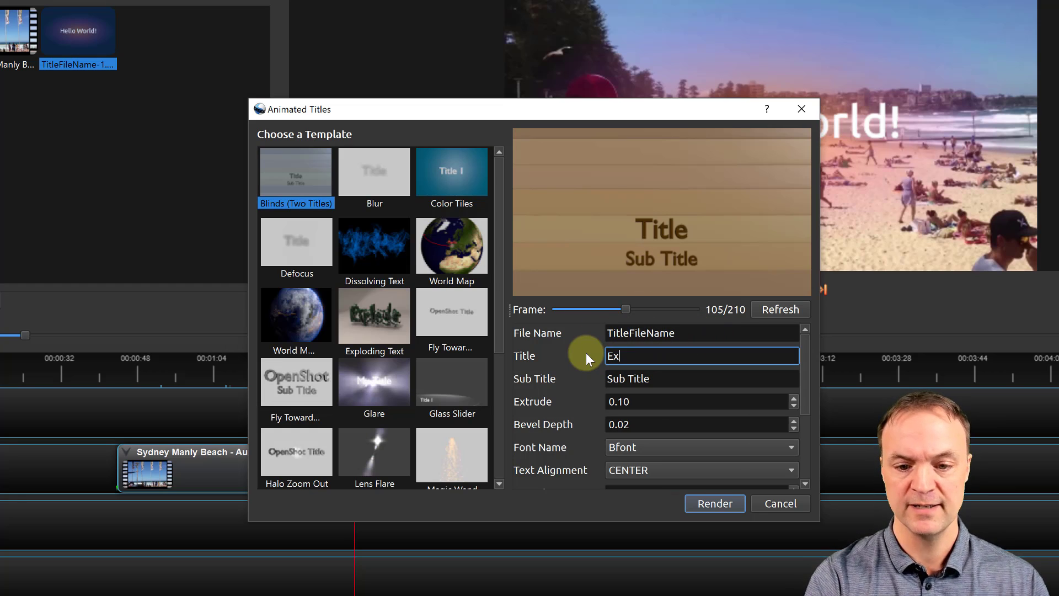
type("ample")
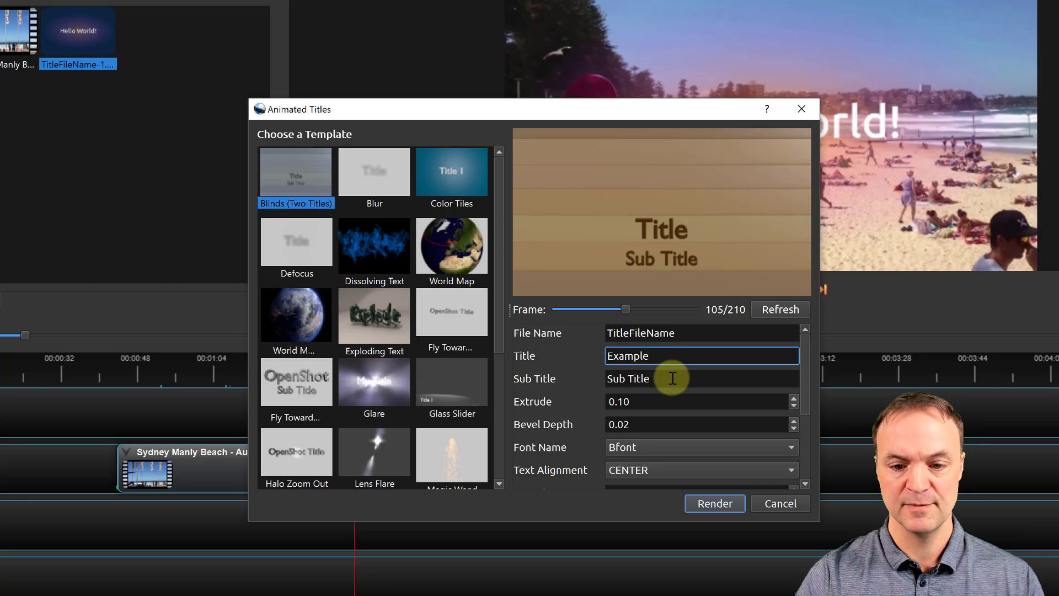
left_click_drag(672, 378, 588, 365)
type("Hello")
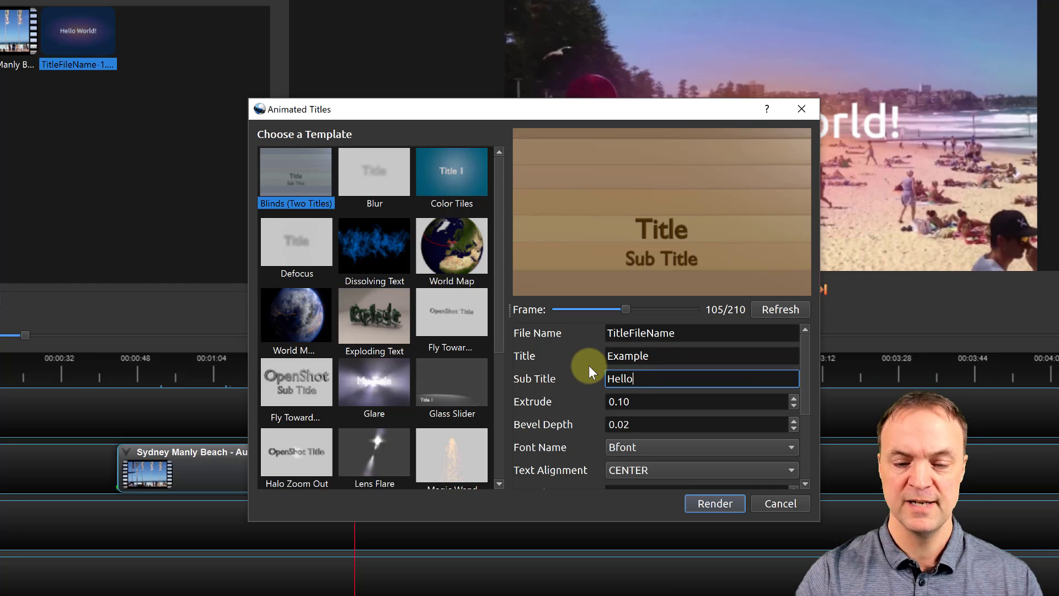
Set the animated title's Extrude to 0.09 and its text alignment to LEFT.
left_click_drag(587, 111, 581, 60)
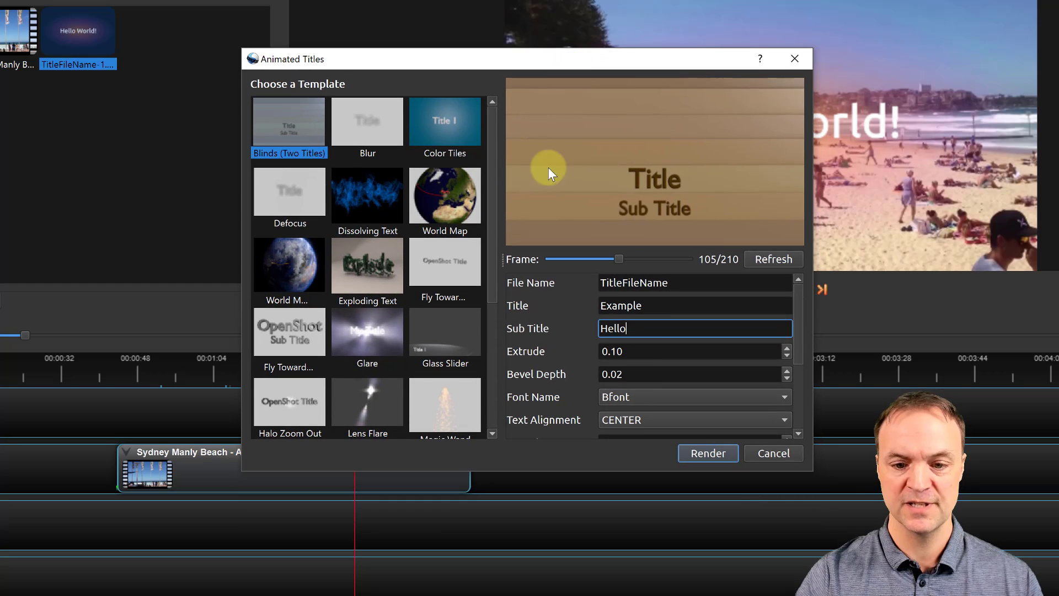
scroll(630, 348, "down", 1)
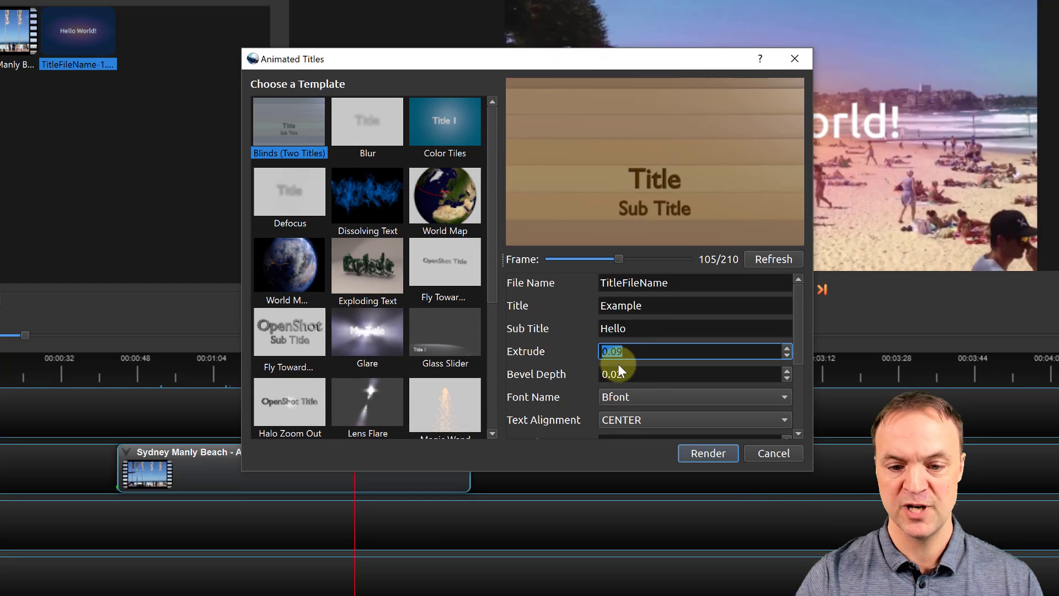
scroll(617, 363, "down", 1)
scroll(649, 369, "down", 1)
scroll(676, 375, "down", 1)
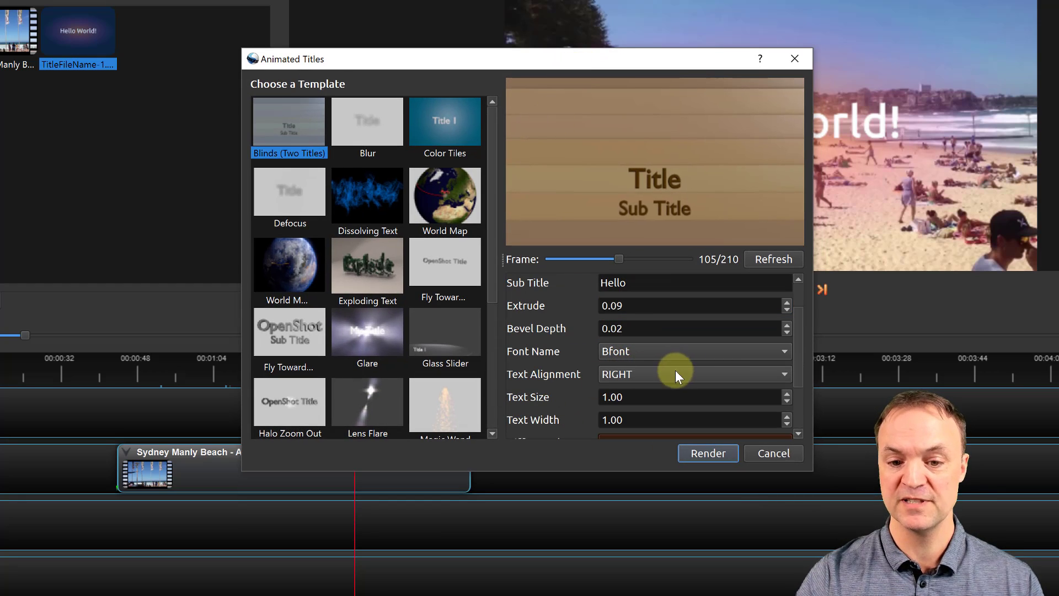
scroll(616, 380, "up", 1)
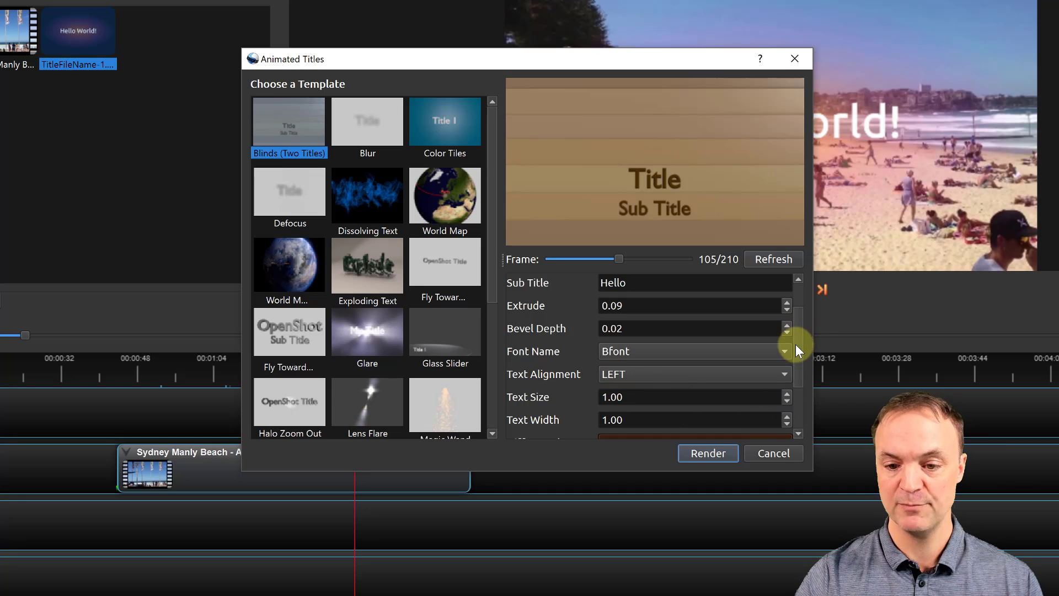
Render the animated title and move the Blender console window off the Animated Titles dialog.
left_click_drag(795, 344, 799, 385)
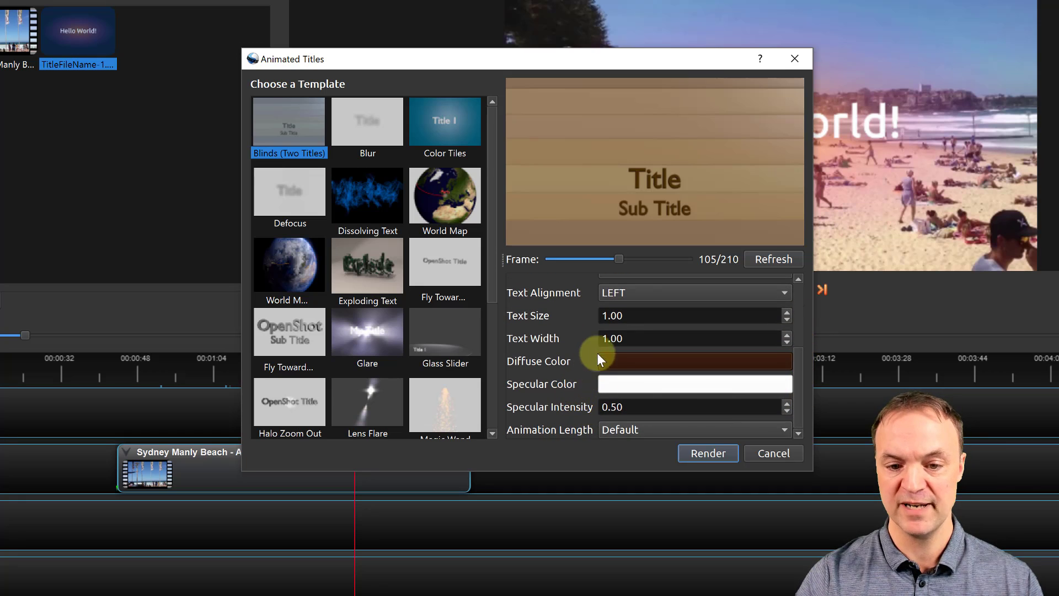
left_click(708, 452)
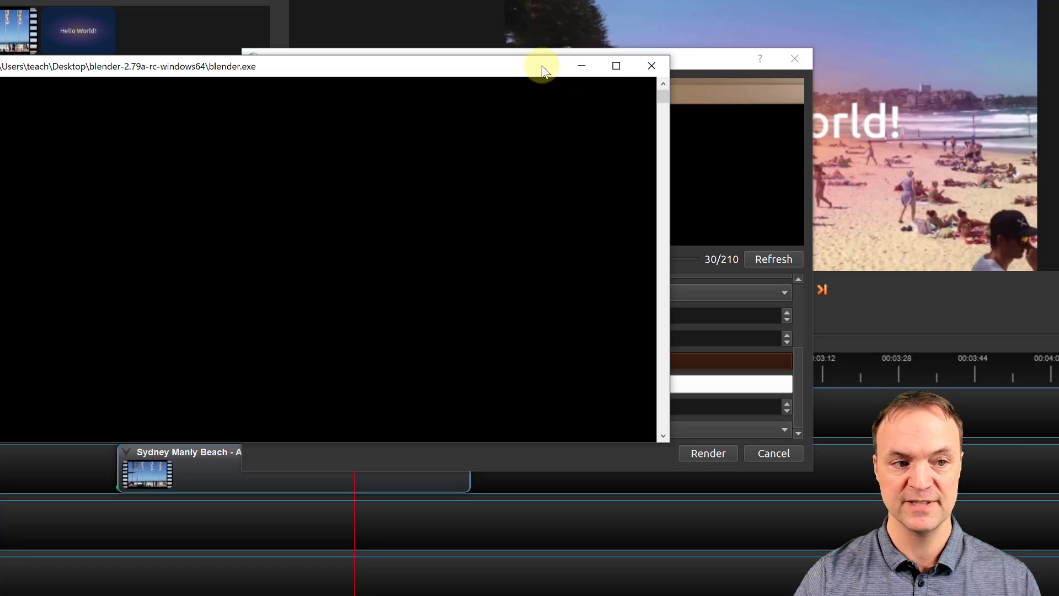
left_click_drag(542, 66, 318, 59)
left_click_drag(597, 55, 760, 53)
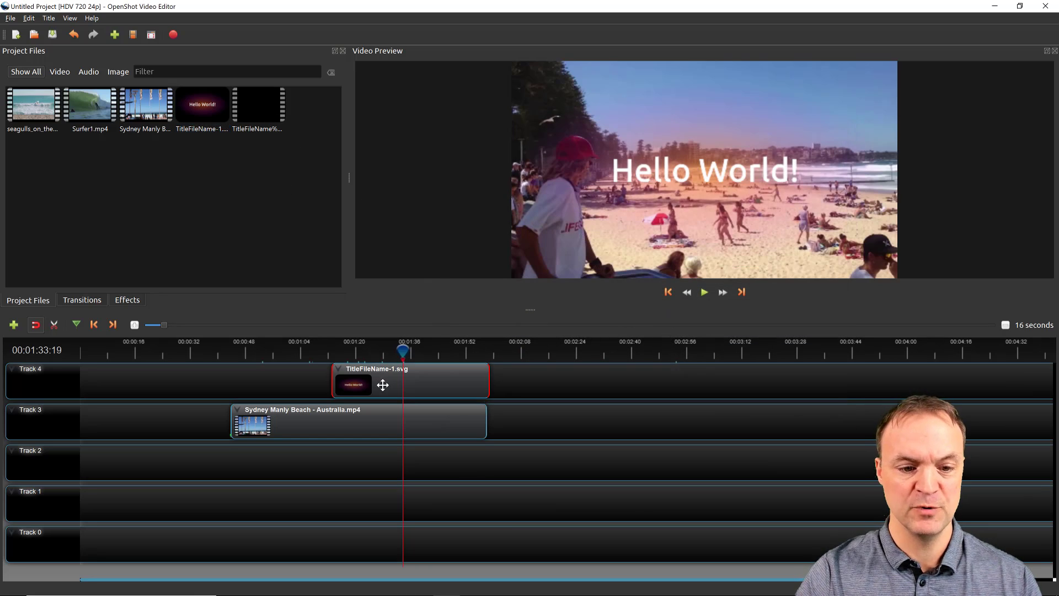
Shift the Hello World title on Track 4 to about 00:02:11 and place the rendered animated title there at about 00:01:26.
left_click_drag(382, 381, 581, 382)
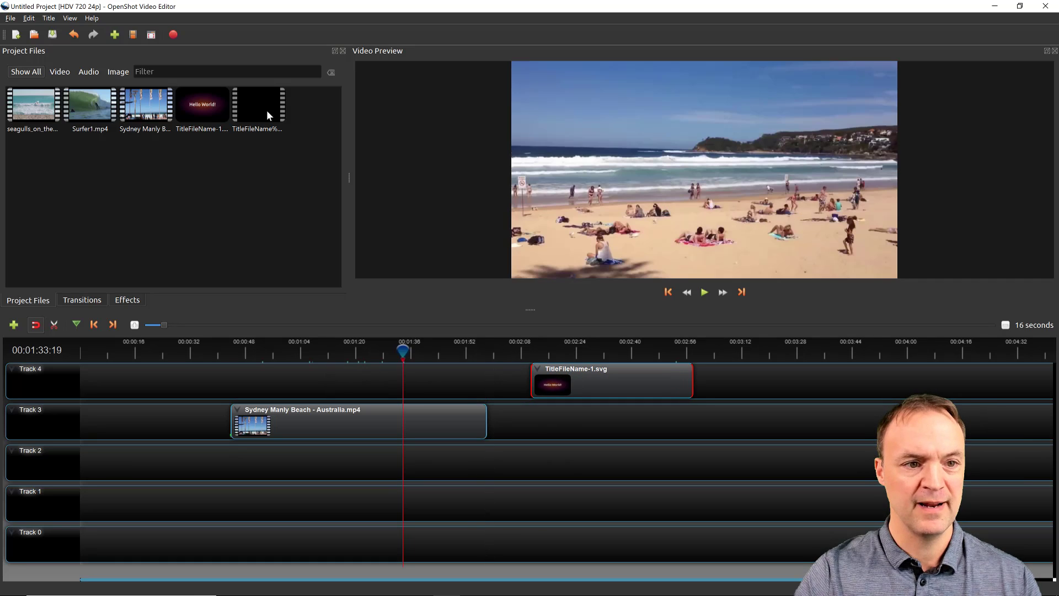
left_click_drag(257, 112, 392, 350)
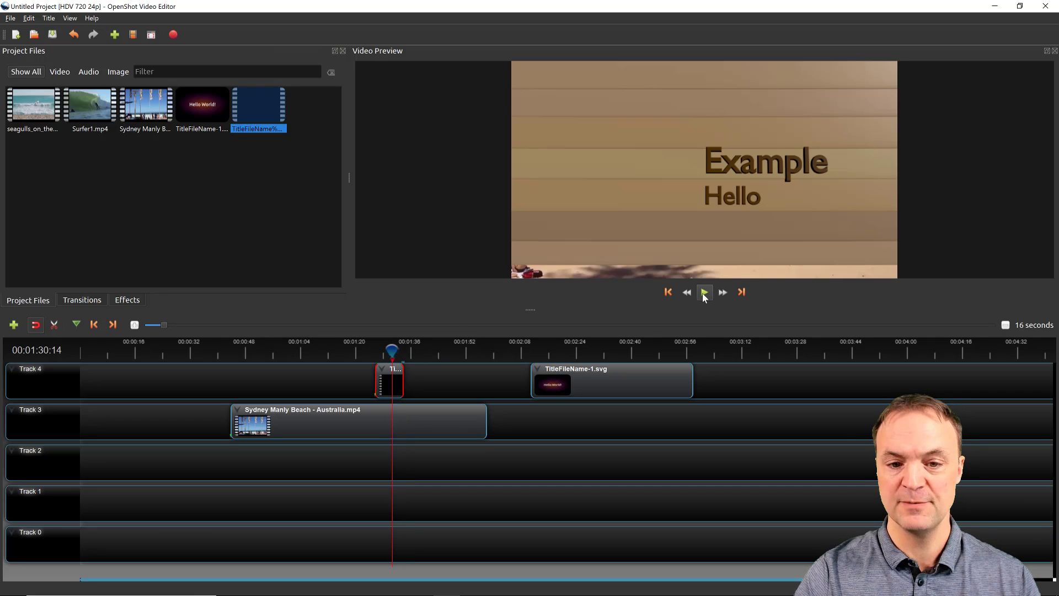
Preview the animated title over the beach clip, replaying it from about 00:01:24.
left_click(704, 292)
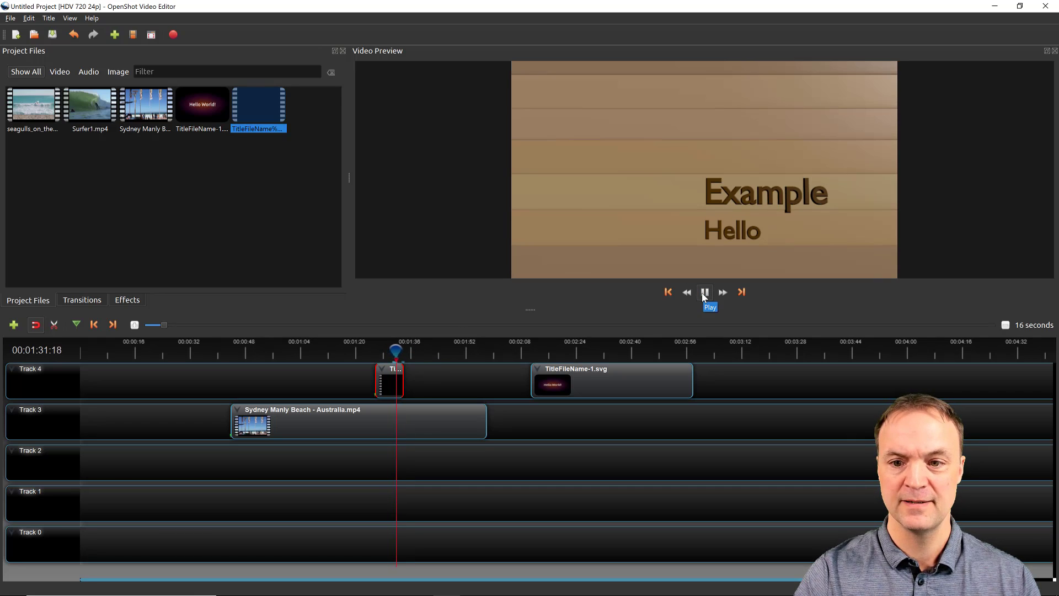
left_click(705, 292)
left_click_drag(398, 349, 370, 350)
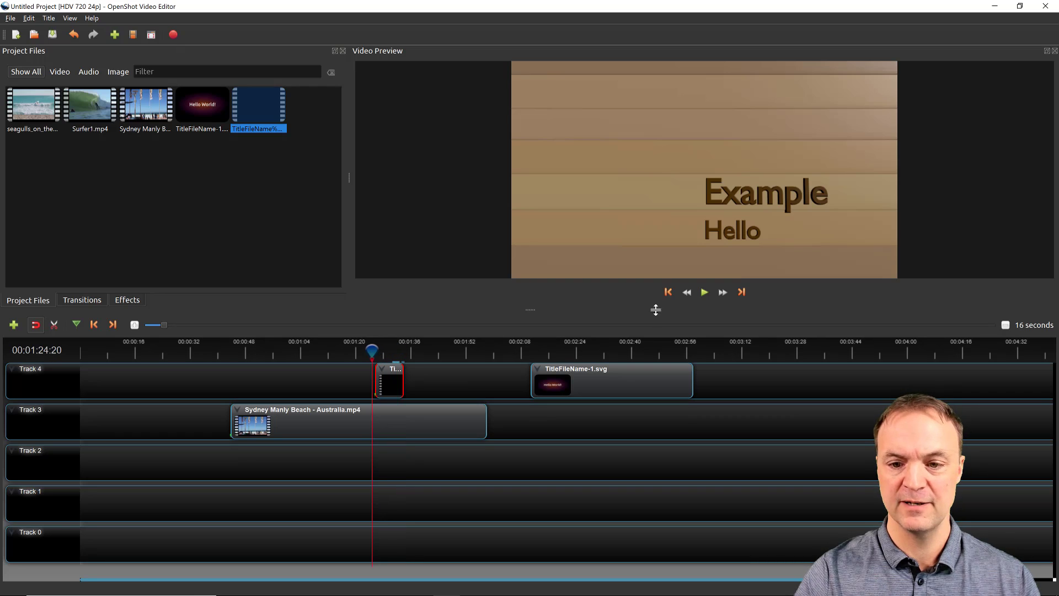
left_click(704, 293)
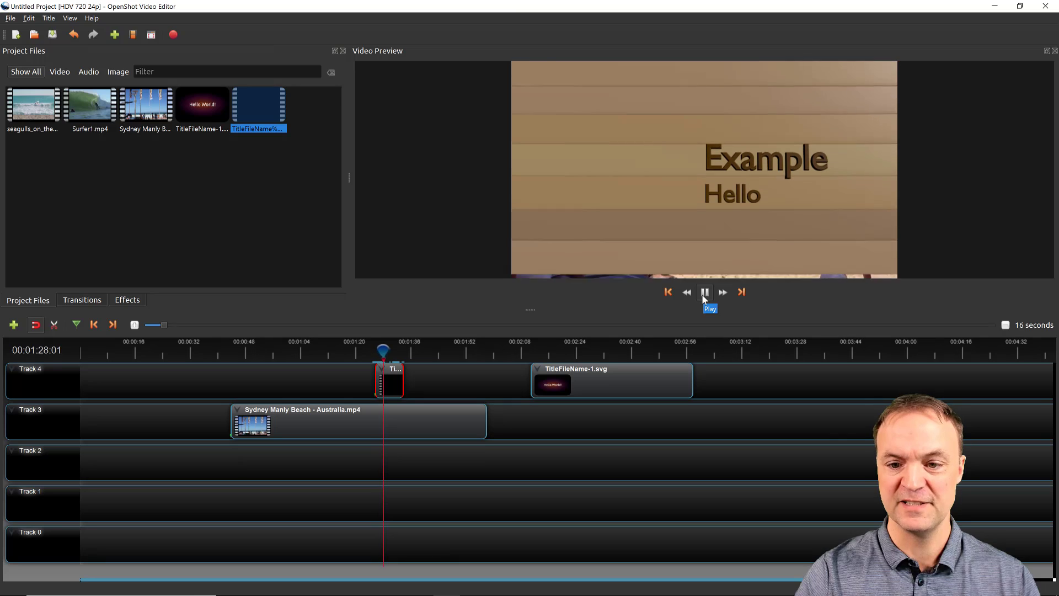
left_click(704, 293)
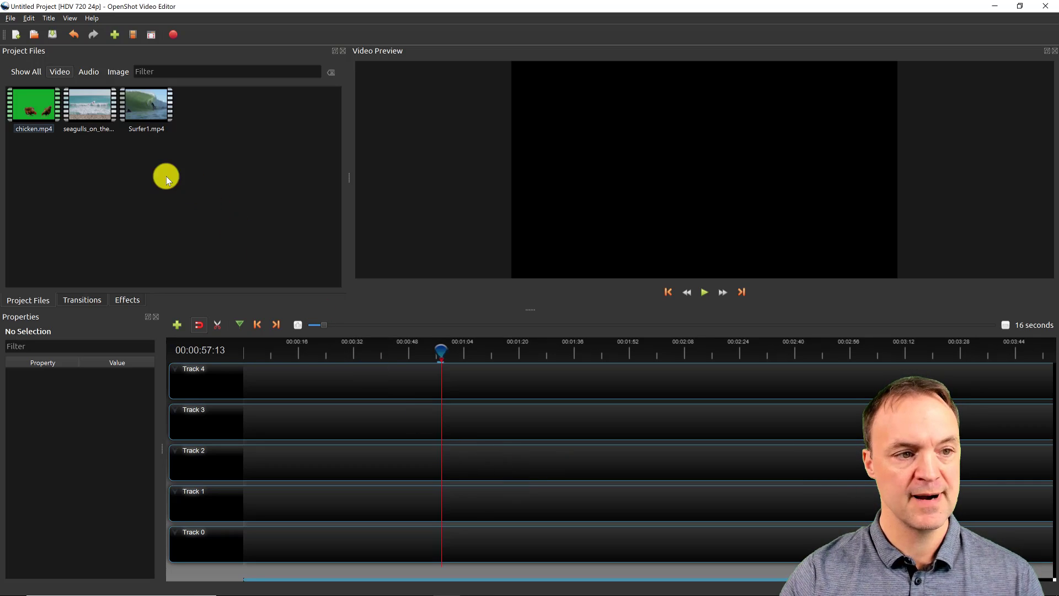
Place Surfer1.mp4 on Track 3 so it ends at the playhead at 00:00:57:13, and show the clip's properties.
left_click(143, 103)
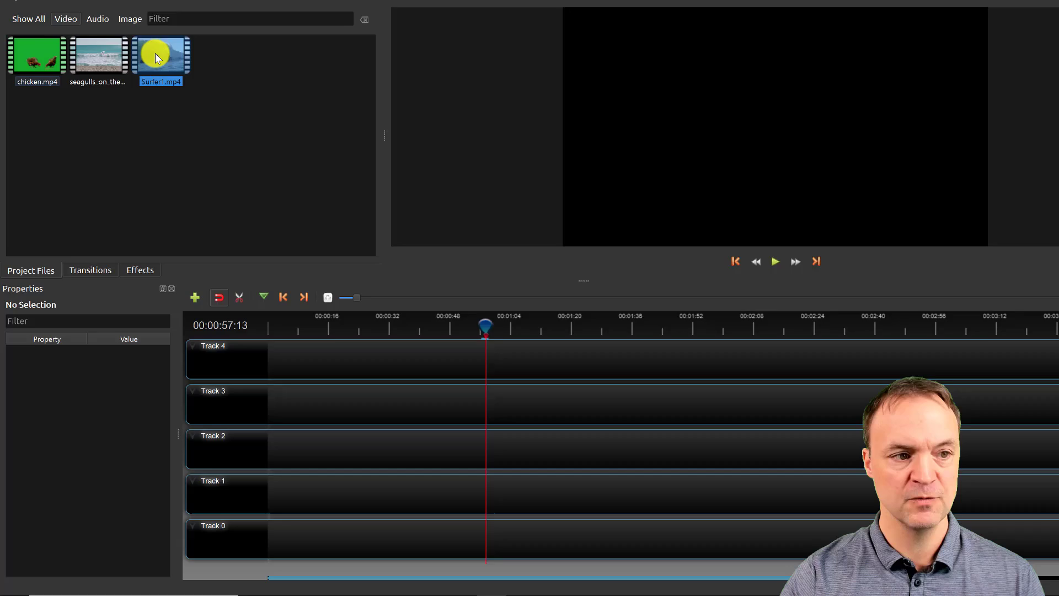
left_click_drag(155, 53, 471, 409)
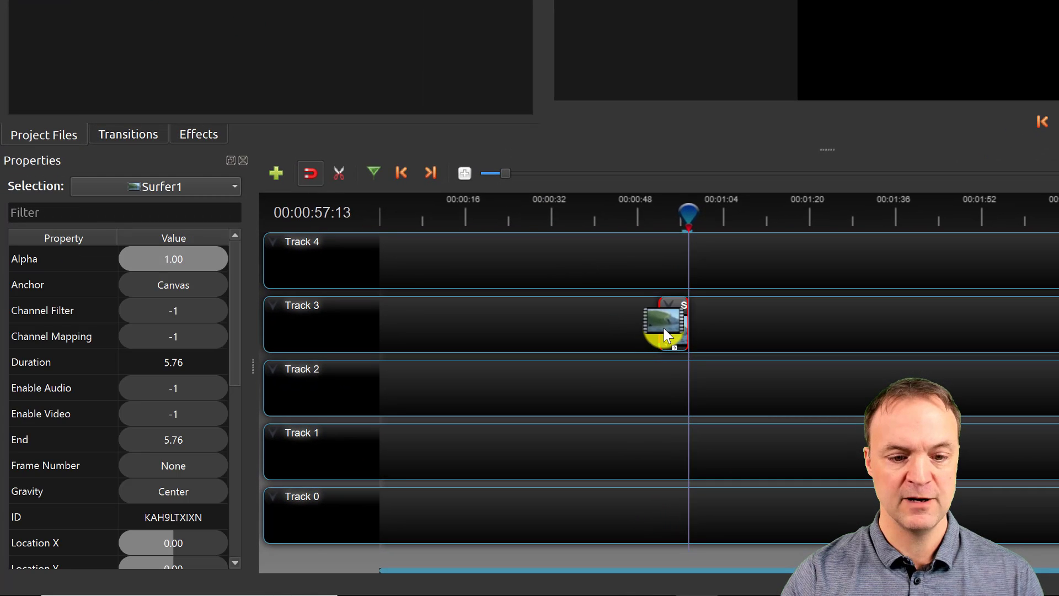
left_click_drag(667, 333, 665, 332)
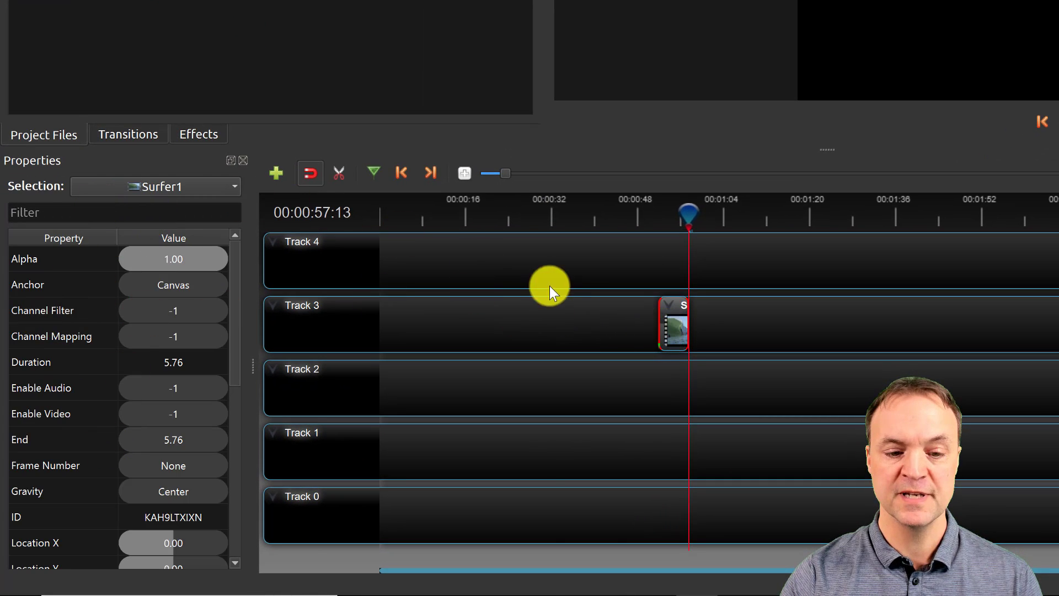
right_click(671, 330)
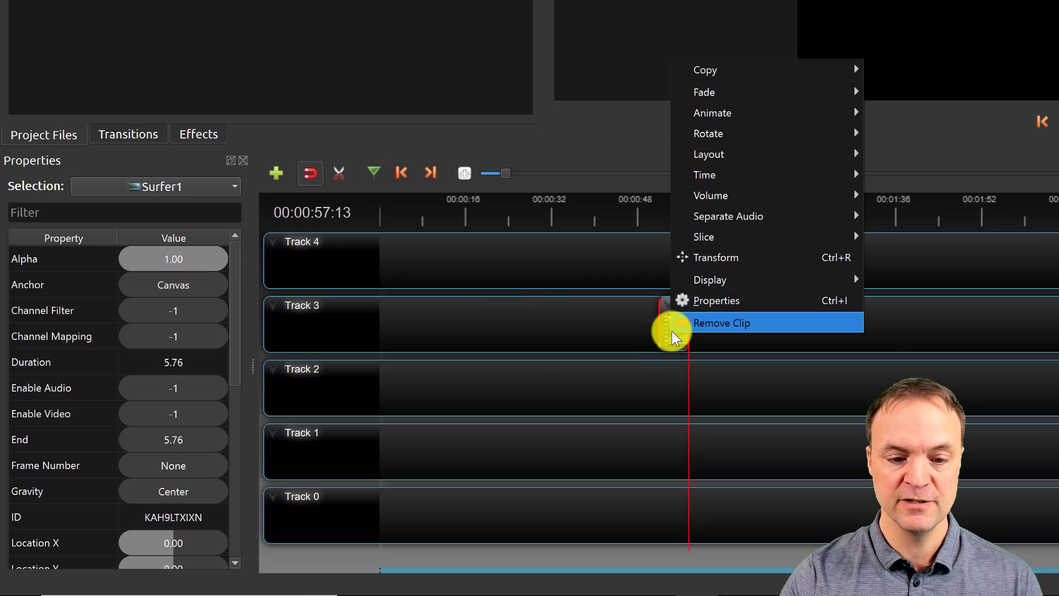
left_click(703, 304)
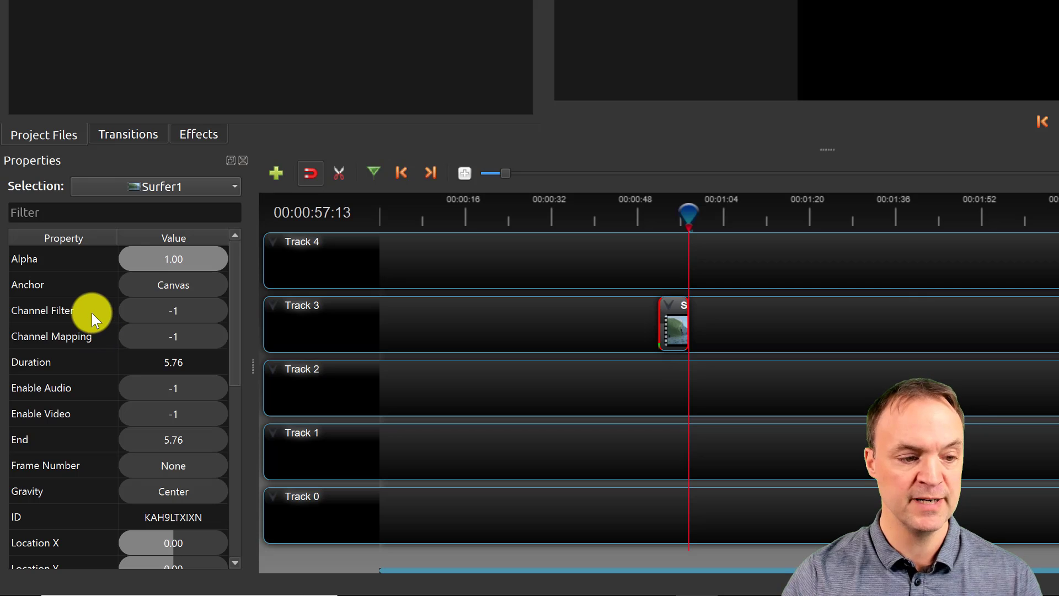
Move the playhead to 00:00:56:05 and set the Surfer1 clip's rotation to 20.
left_click(682, 214)
scroll(102, 307, "down", 2)
scroll(101, 338, "down", 1)
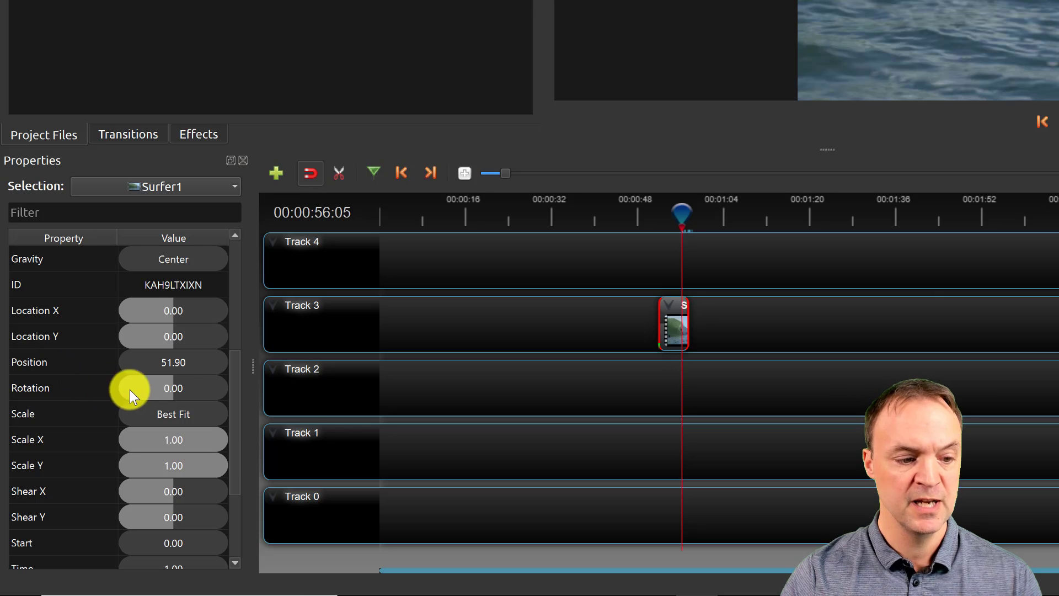
left_click_drag(174, 386, 171, 385)
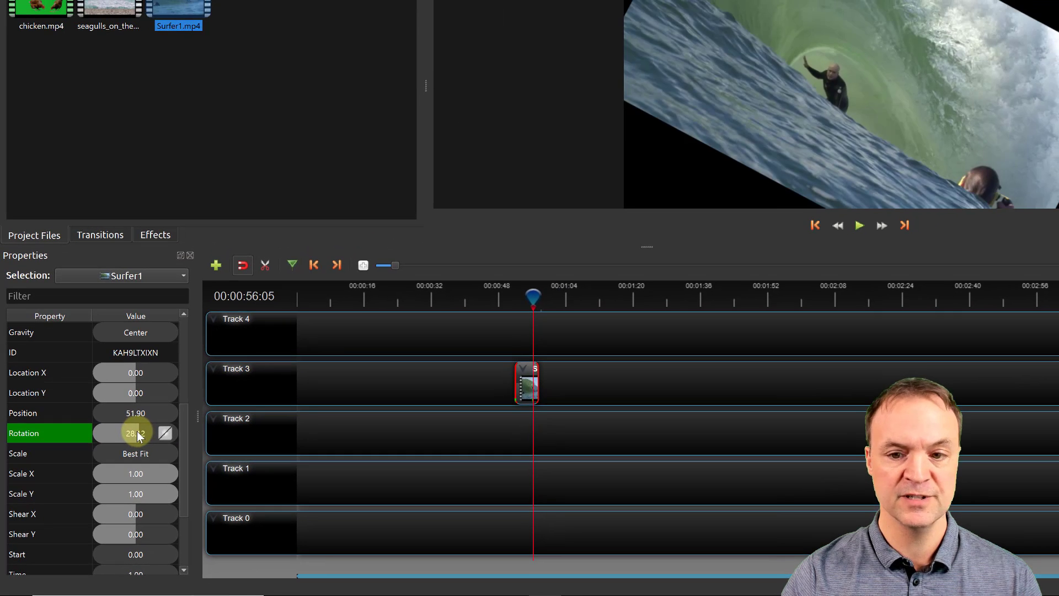
left_click_drag(134, 436, 134, 438)
double_click(134, 438)
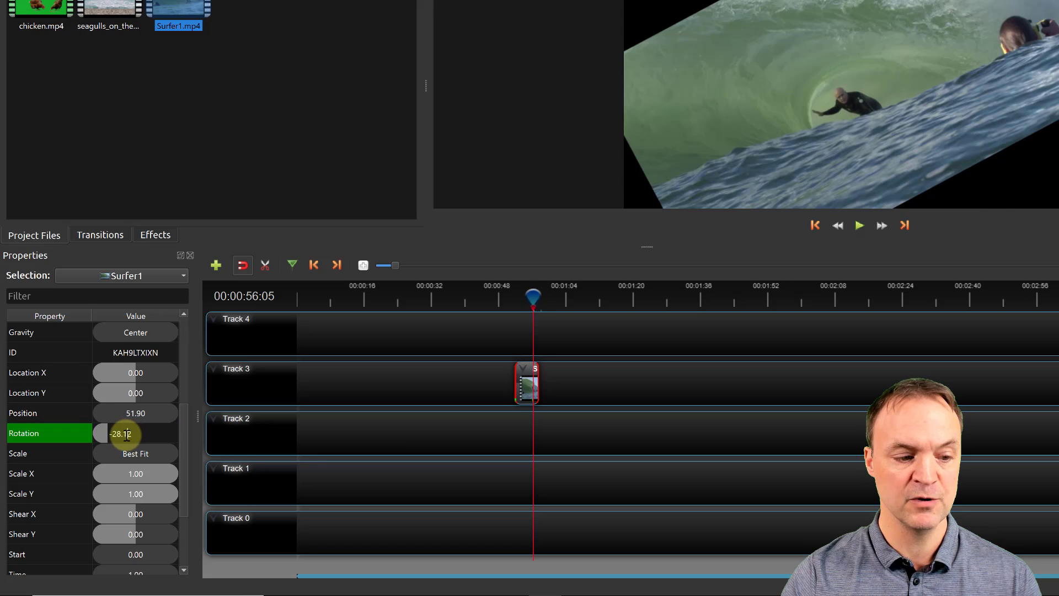
triple_click(127, 436)
type("20")
key("Return")
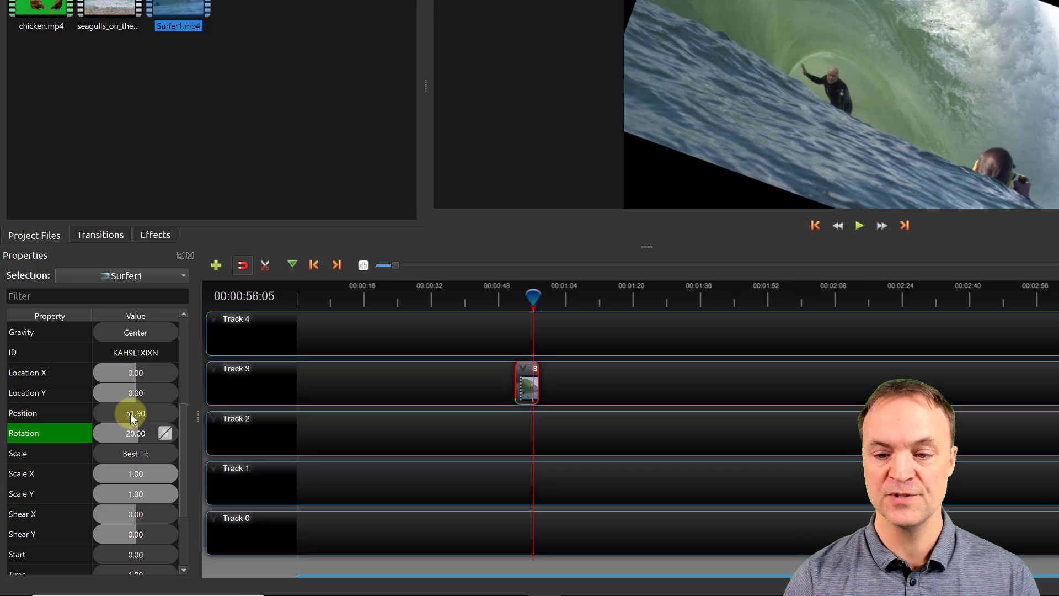
scroll(99, 419, "down", 2)
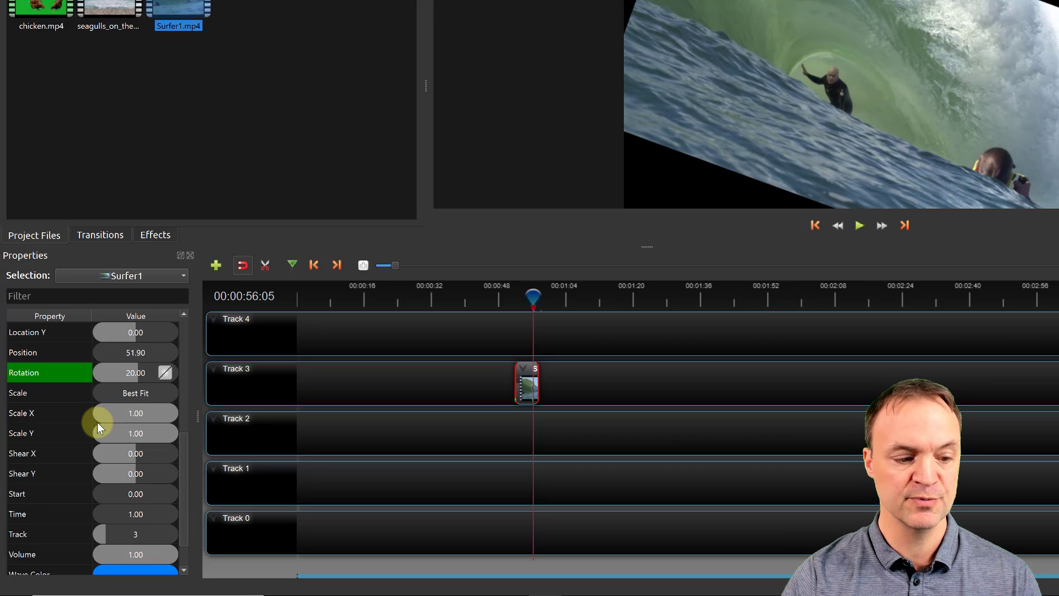
scroll(110, 444, "up", 6)
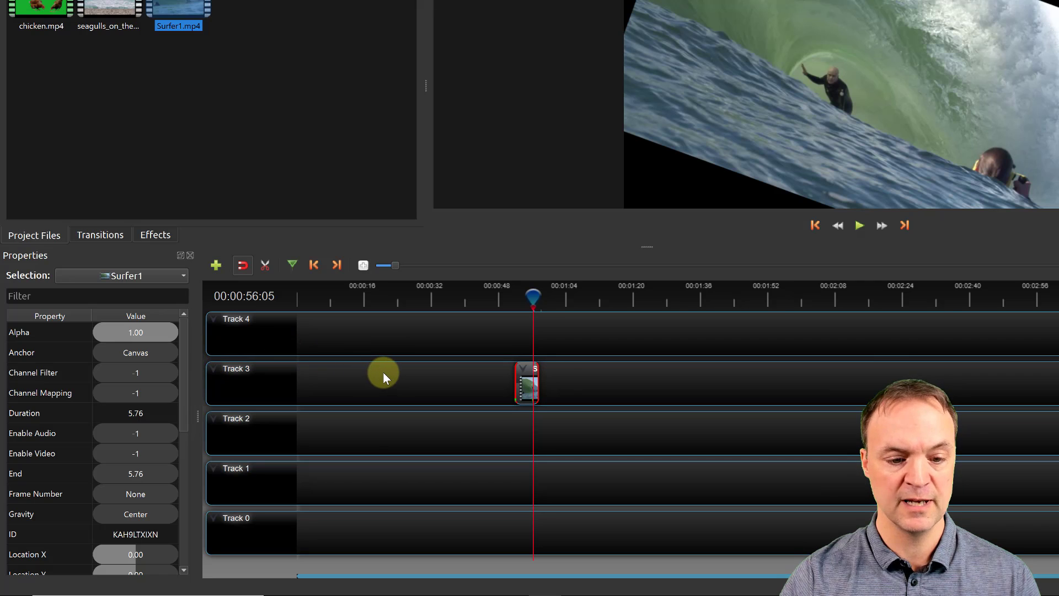
Place the seagulls clip on Track 3 at about 00:01:19 and move the playhead over it to 00:01:22:03.
left_click(562, 386)
left_click_drag(109, 8, 638, 381)
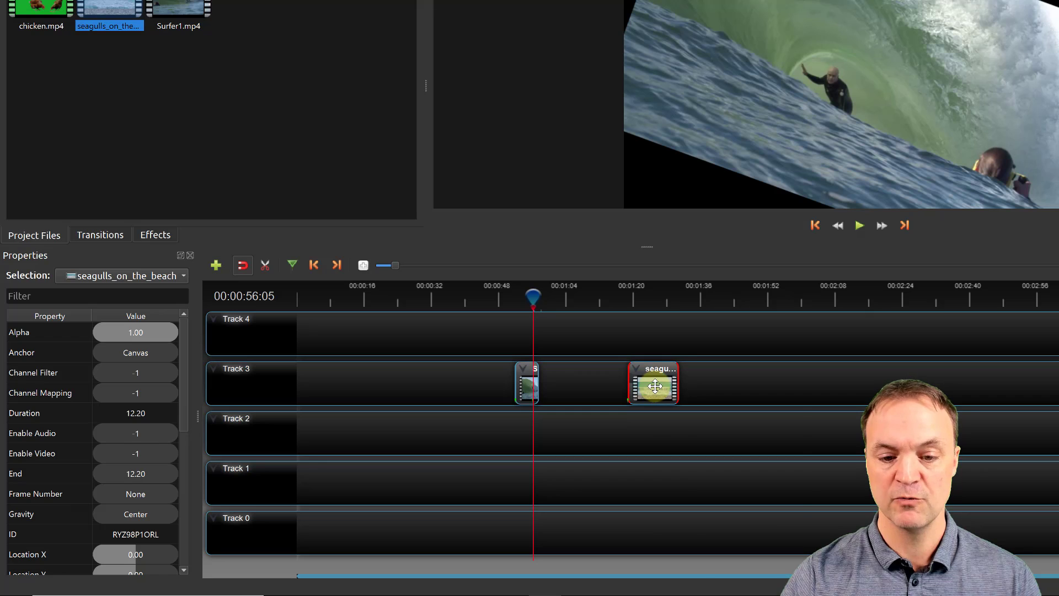
right_click(660, 387)
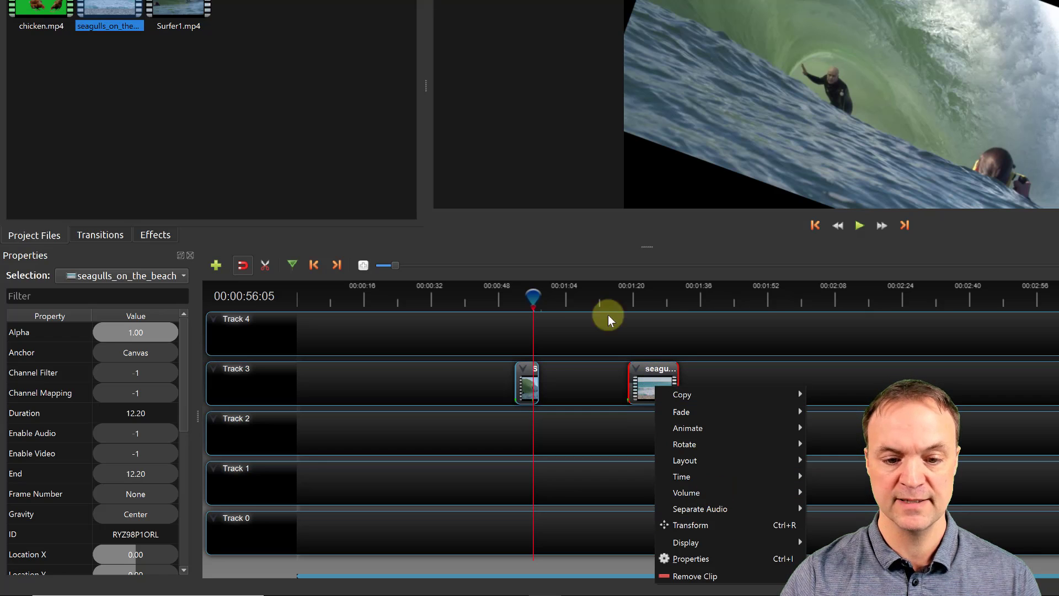
left_click(641, 288)
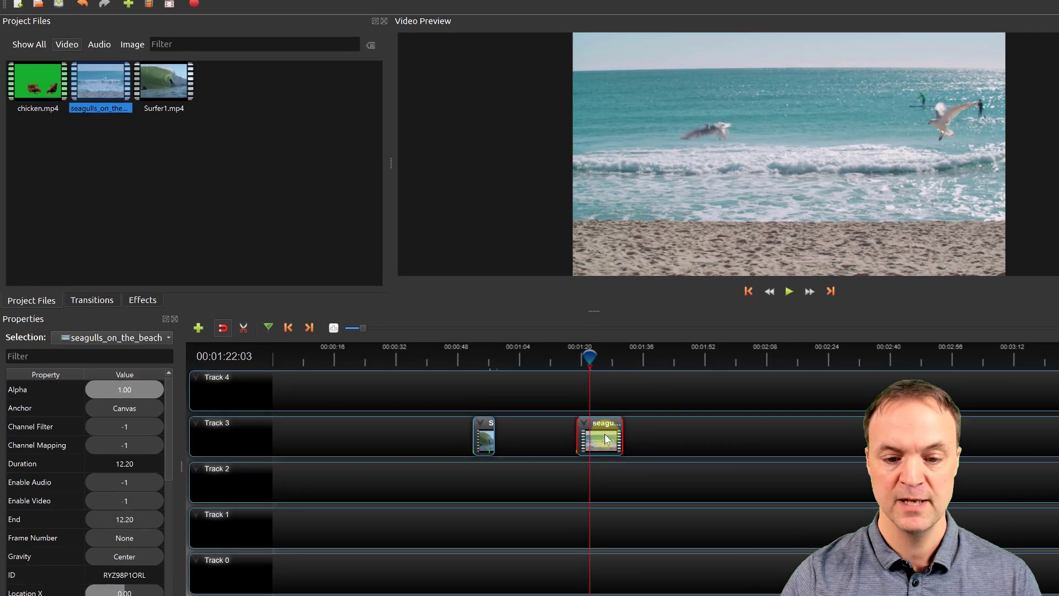
Transform the seagulls clip, shrinking it to about 0.35 by 0.20 scale and moving it to the upper right of the frame.
right_click(659, 381)
left_click(689, 571)
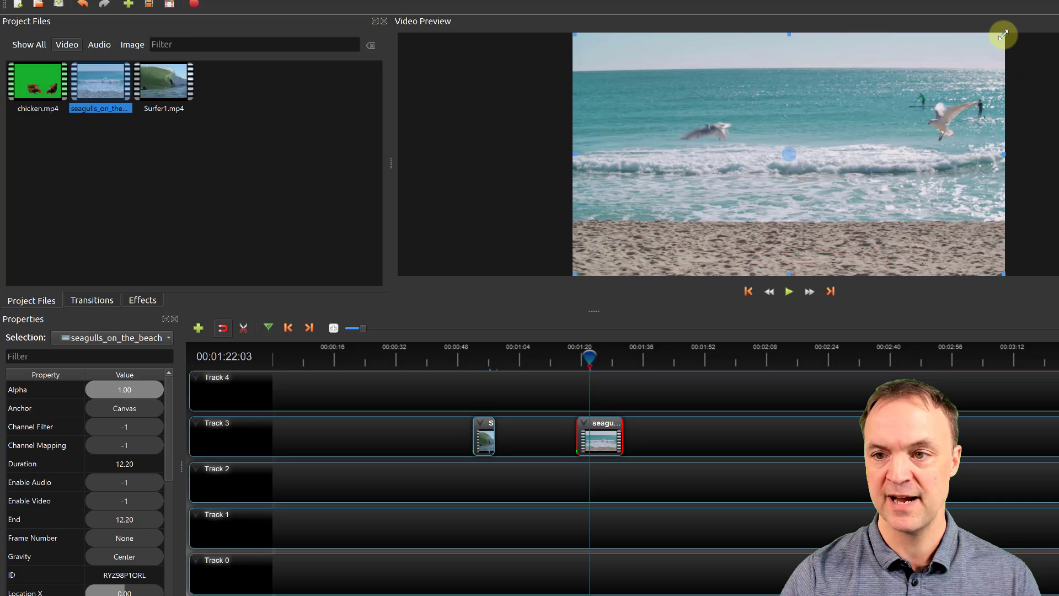
left_click_drag(1001, 33, 868, 123)
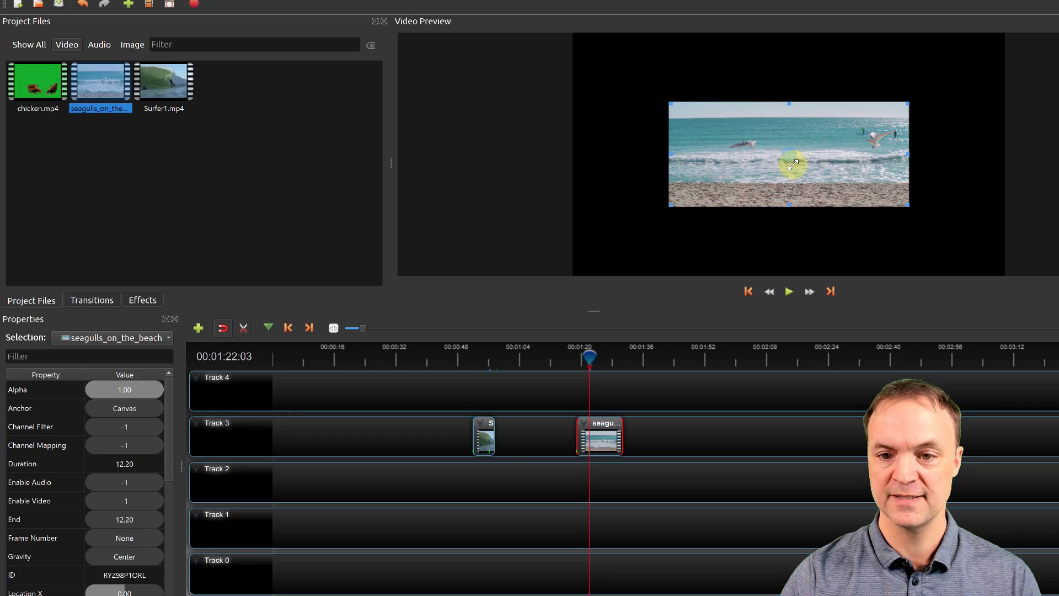
left_click_drag(784, 154, 717, 239)
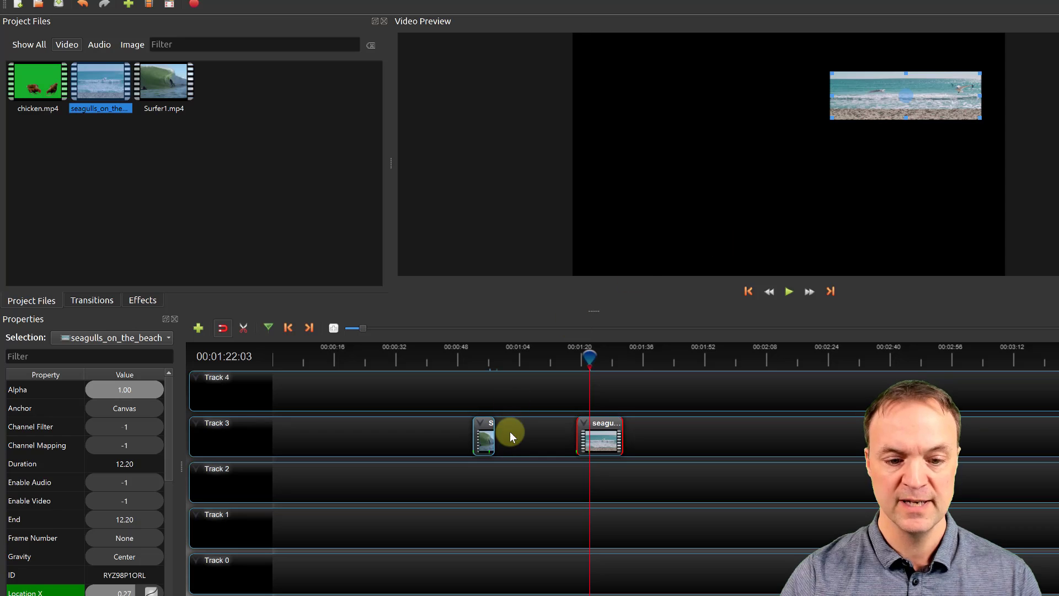
Move the Surfer1 clip to Track 2 beneath the seagulls clip at about 00:01:22 and preview the overlay from 00:01:24:09.
left_click_drag(486, 434, 604, 480)
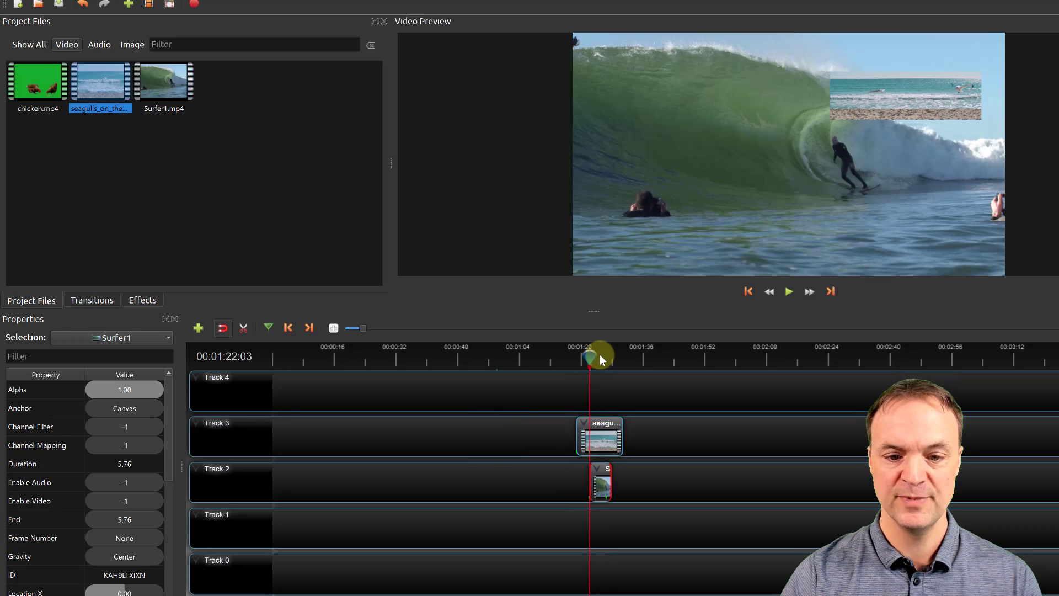
left_click_drag(591, 354, 598, 357)
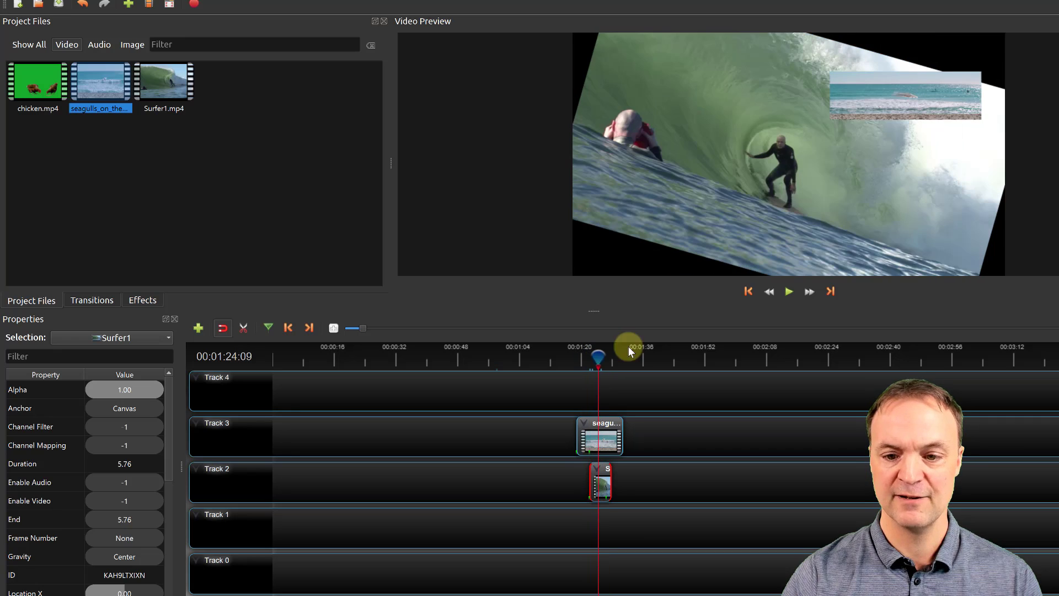
left_click(789, 292)
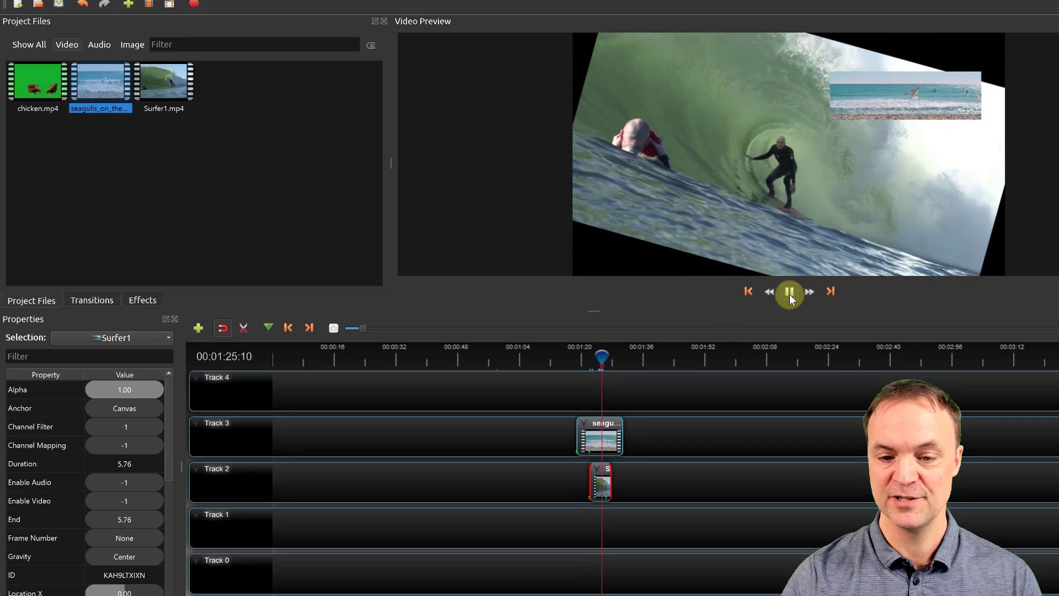
left_click(785, 290)
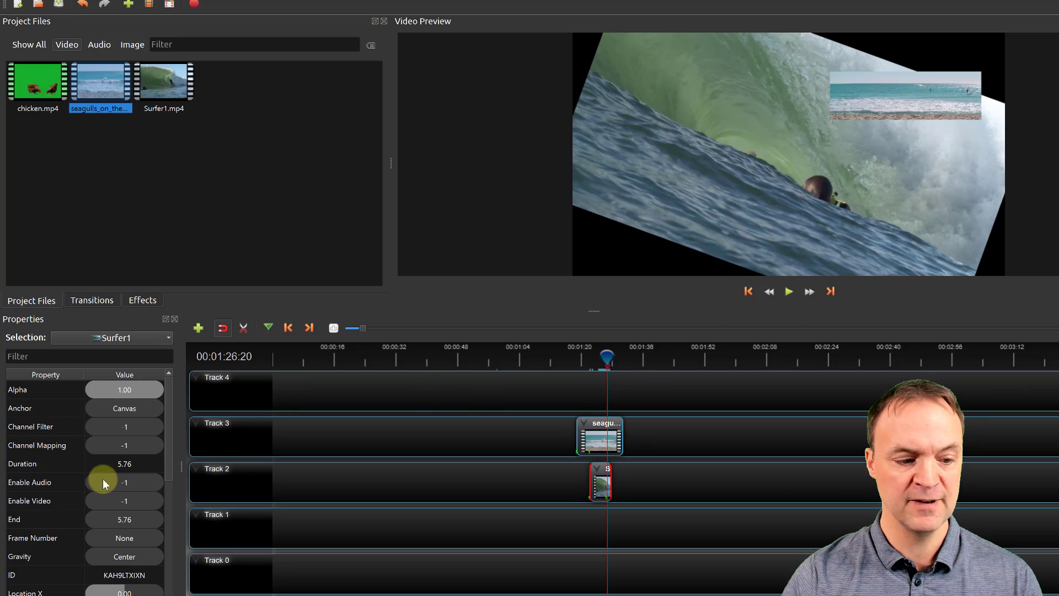
Set the seagulls clip's Scale X to about 0.48, Scale Y to about 0.42 and Location X to about -0.11 at 00:01:26:20.
scroll(102, 477, "down", 4)
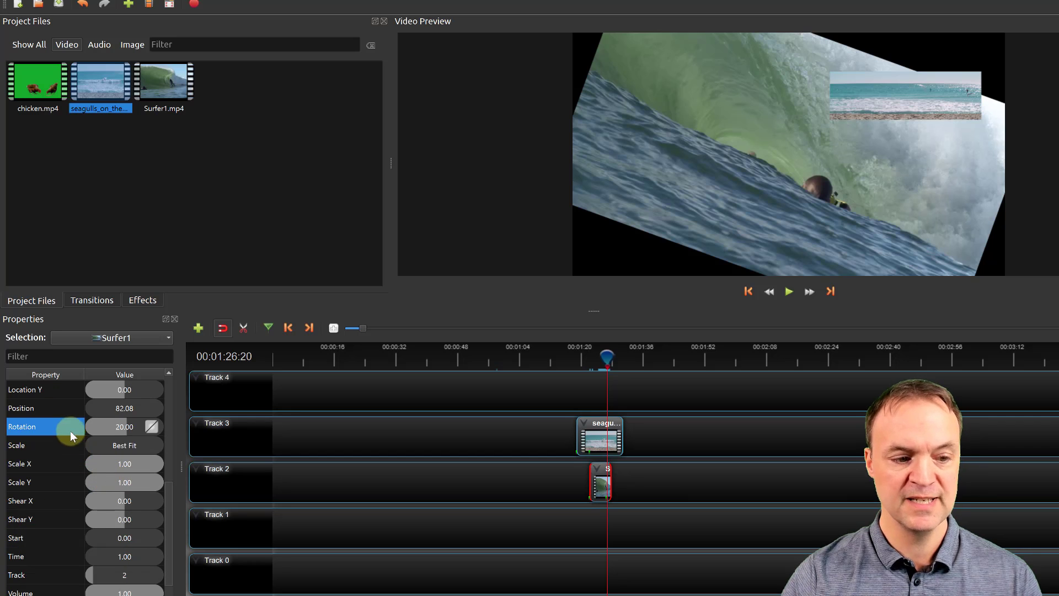
scroll(88, 448, "down", 1)
left_click(587, 438)
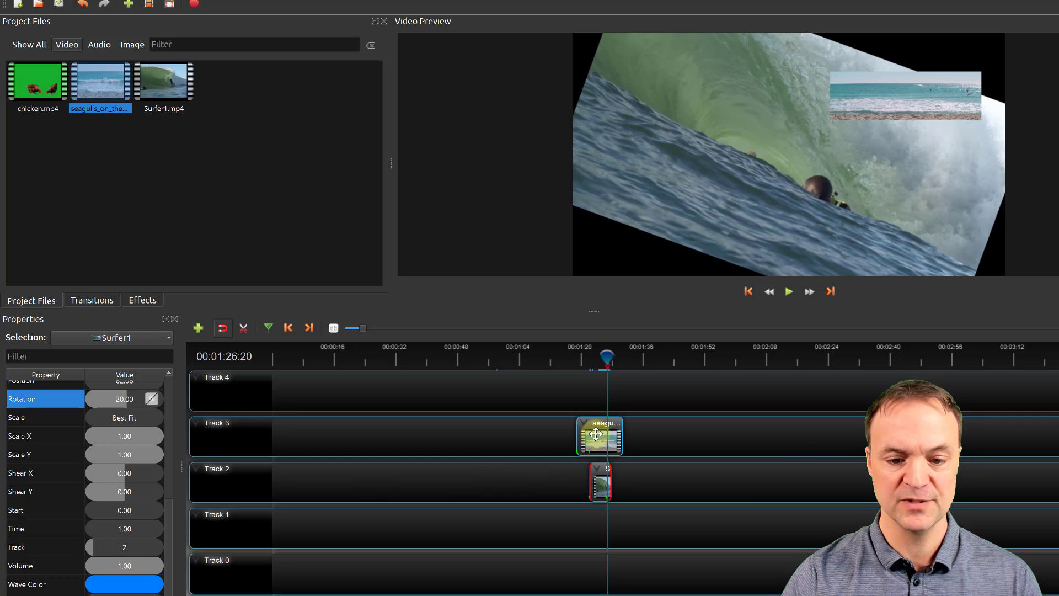
scroll(99, 464, "down", 3)
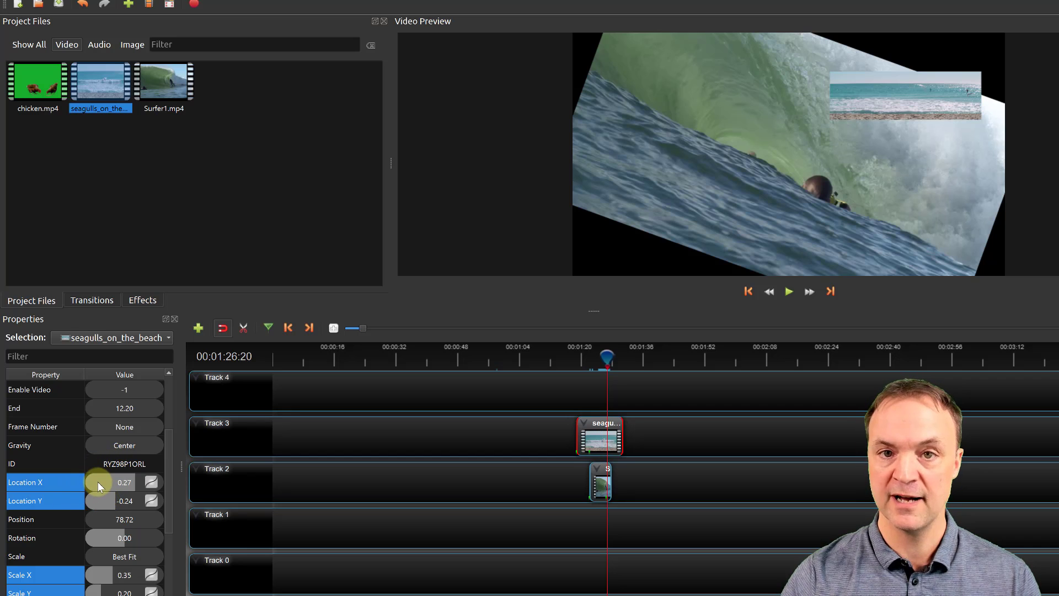
scroll(97, 480, "down", 1)
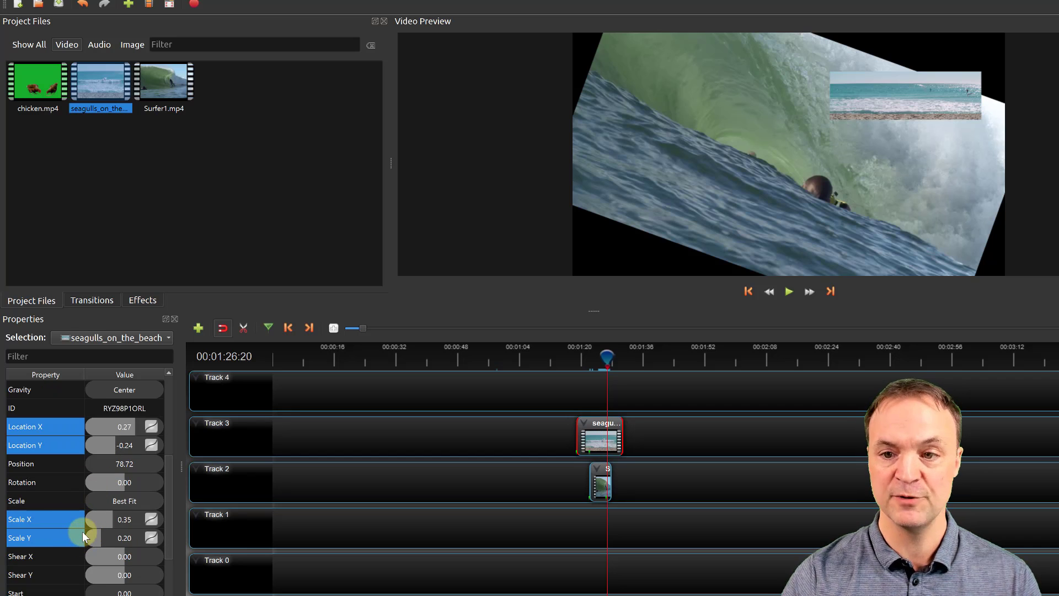
left_click_drag(116, 517, 123, 538)
left_click(111, 537)
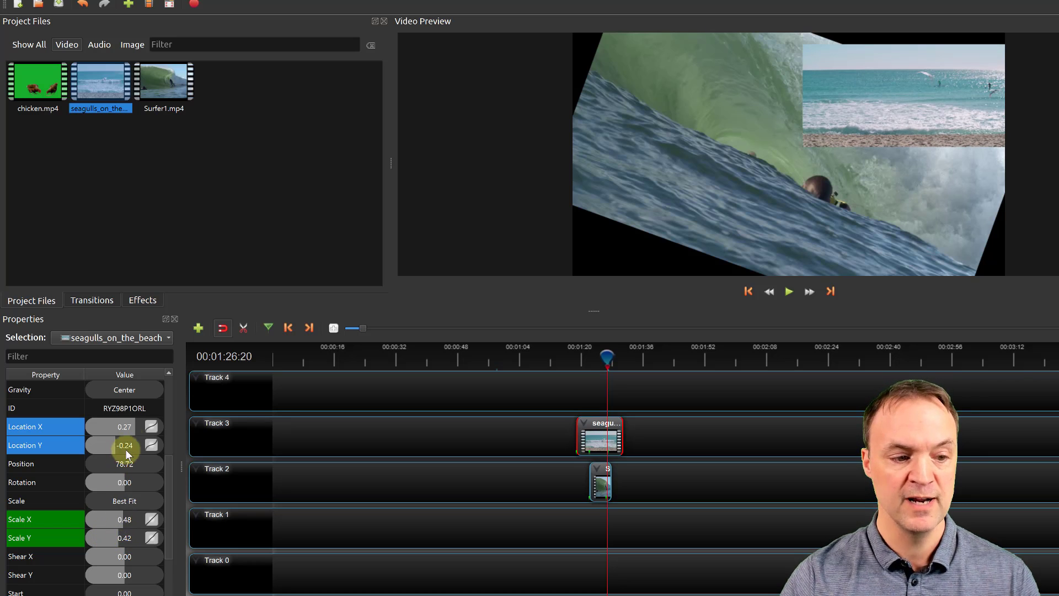
left_click_drag(124, 428, 140, 446)
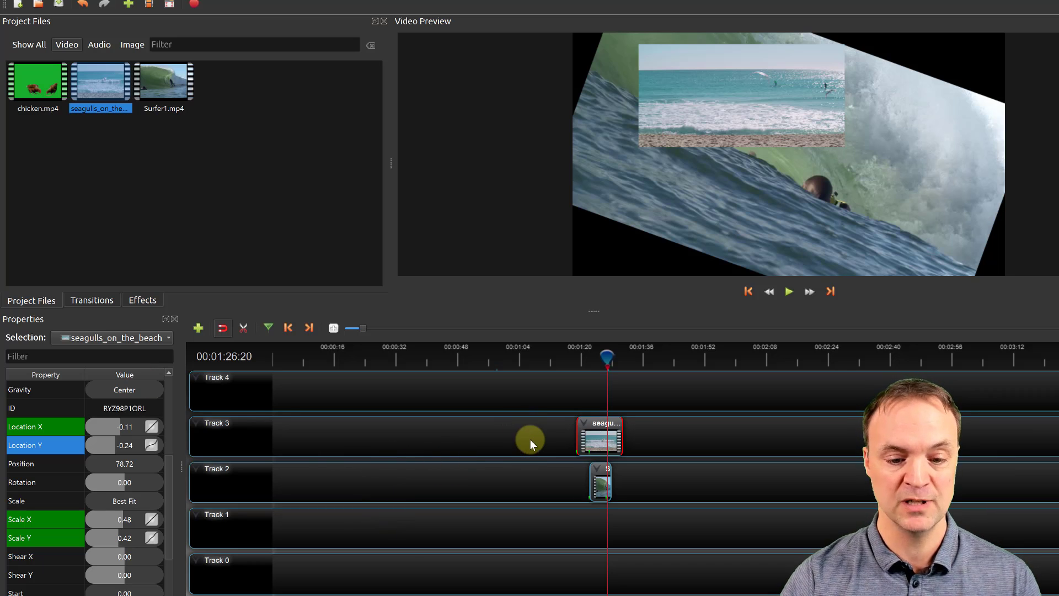
Delete both the seagulls and Surfer1 clips from the timeline.
left_click(606, 493, "ctrl")
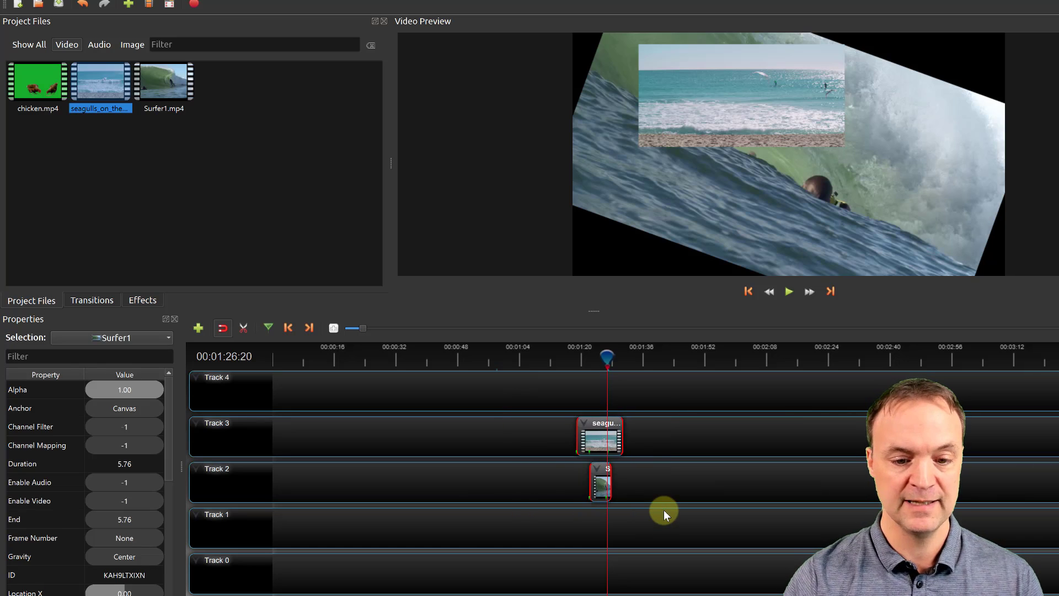
key("Delete")
left_click(220, 198)
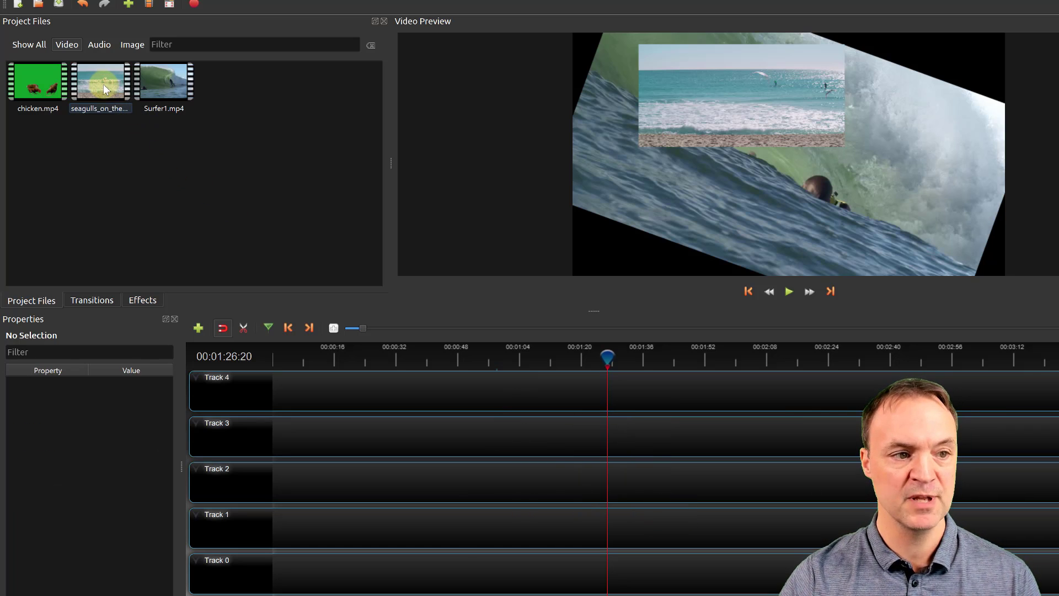
Place the seagulls clip on Track 3 at about 00:00:56 and move the playhead to its start.
left_click_drag(103, 84, 493, 446)
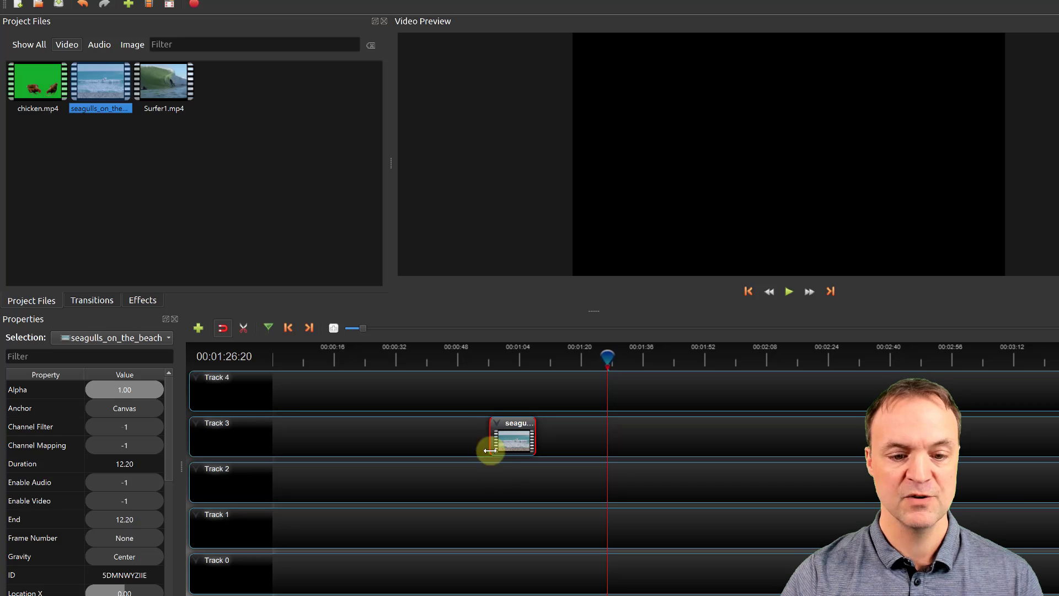
left_click(502, 473)
left_click_drag(606, 359, 490, 365)
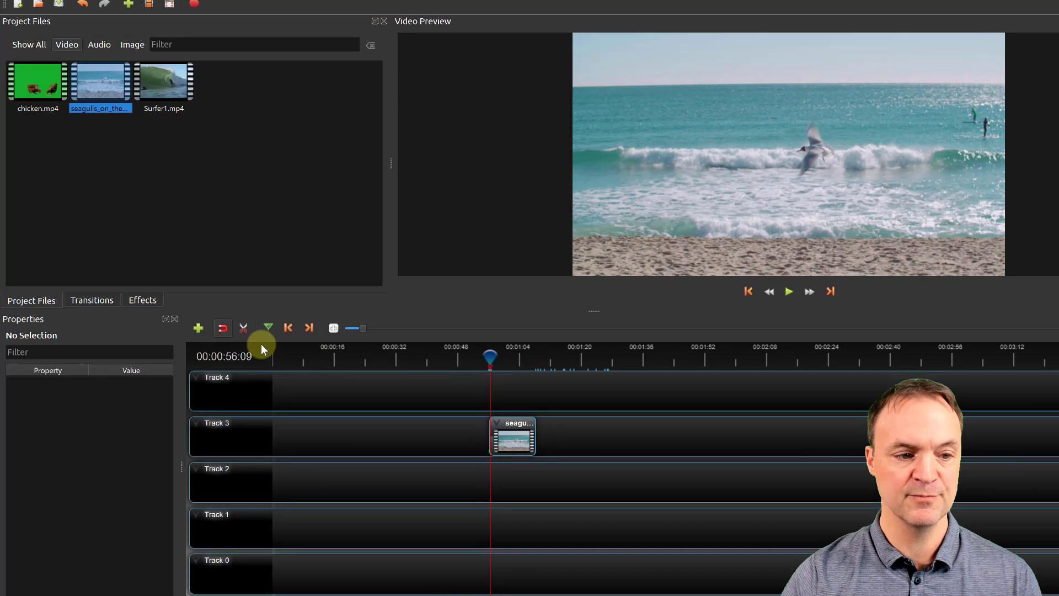
Apply the Blur effect to the seagulls clip on Track 3, with the playhead at 00:00:56:05.
left_click(141, 300)
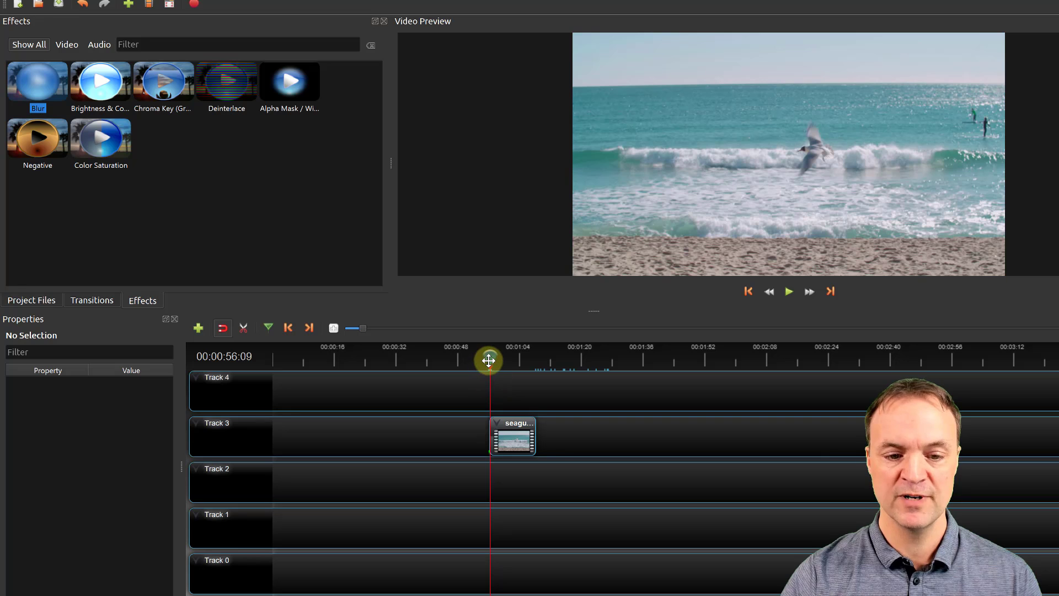
left_click_drag(489, 360, 489, 360)
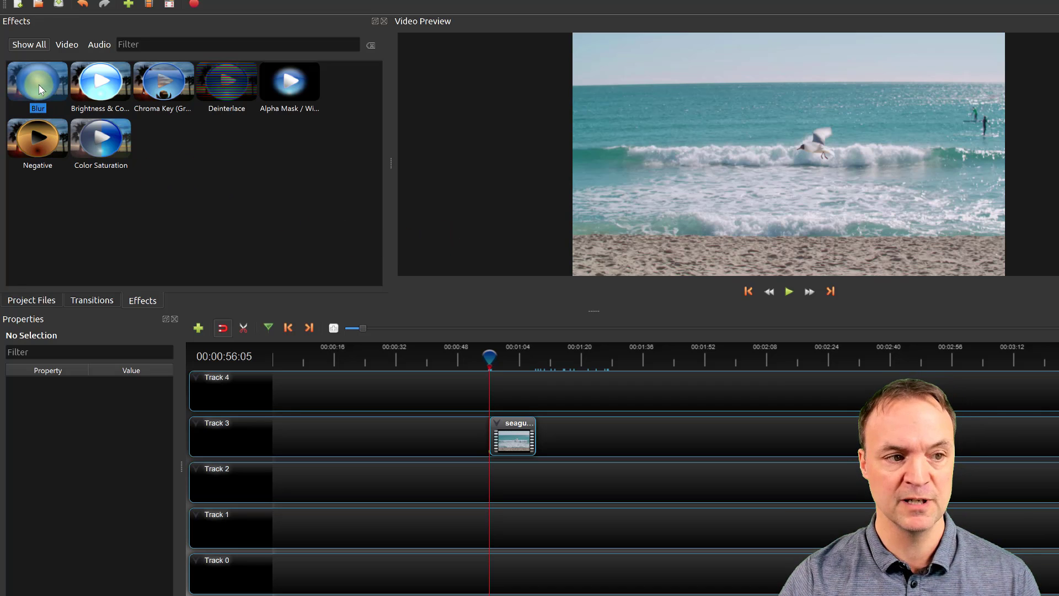
left_click_drag(35, 83, 513, 438)
left_click(513, 437)
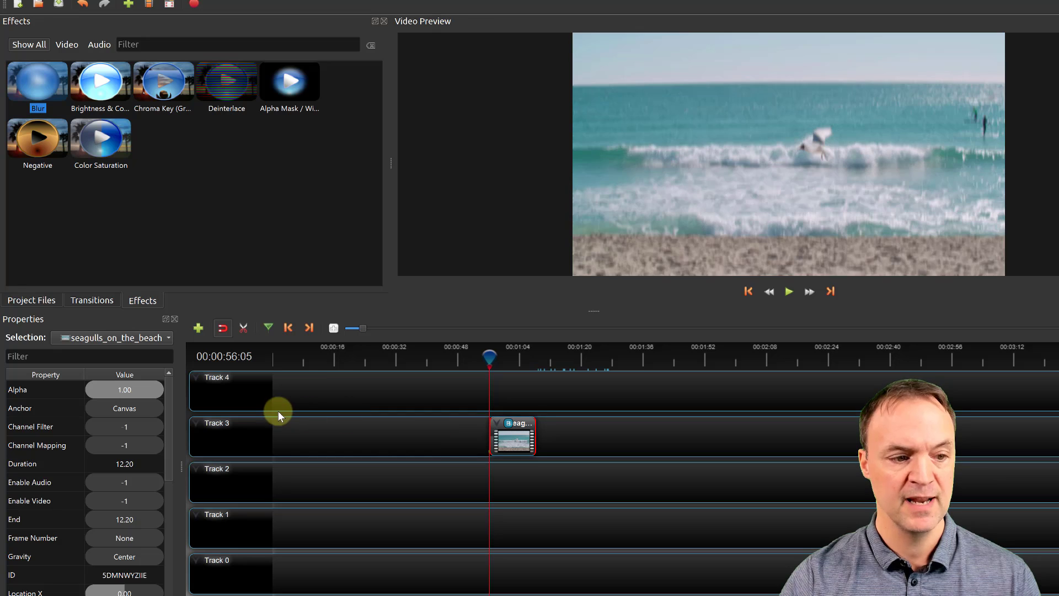
Show the Blur effect's properties and preview the blurred seagulls clip.
left_click(508, 427)
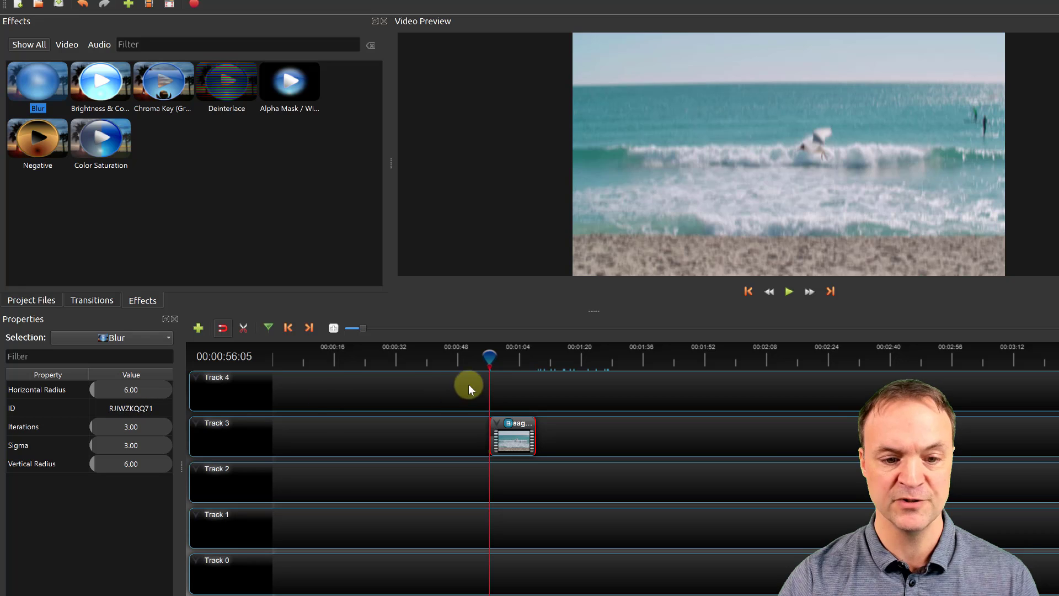
mouse_move(490, 359)
left_mouse_down()
mouse_move(504, 359)
mouse_move(490, 360)
left_mouse_up()
left_click(789, 291)
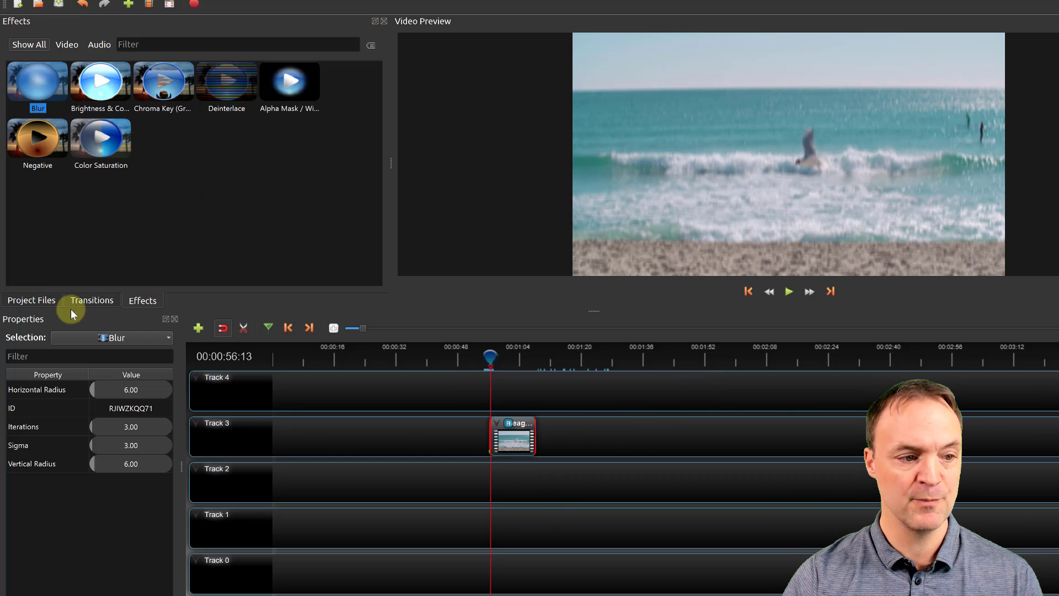
Place another seagulls clip on Track 3 at about 00:01:41 and chicken.mp4 above it on Track 4, with the playhead at 00:01:47:13.
left_click(49, 300)
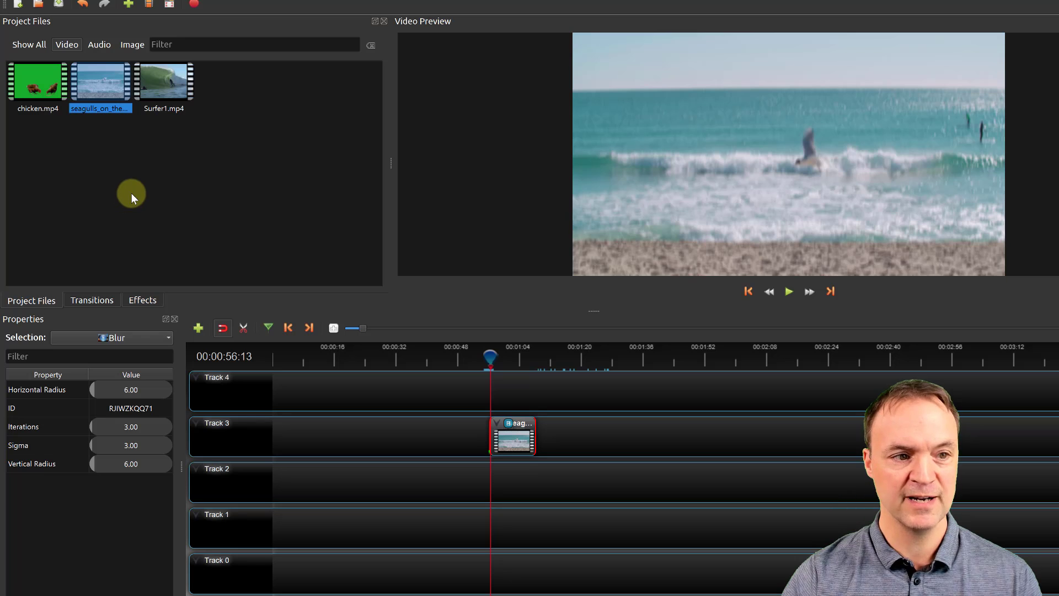
left_click_drag(102, 82, 660, 428)
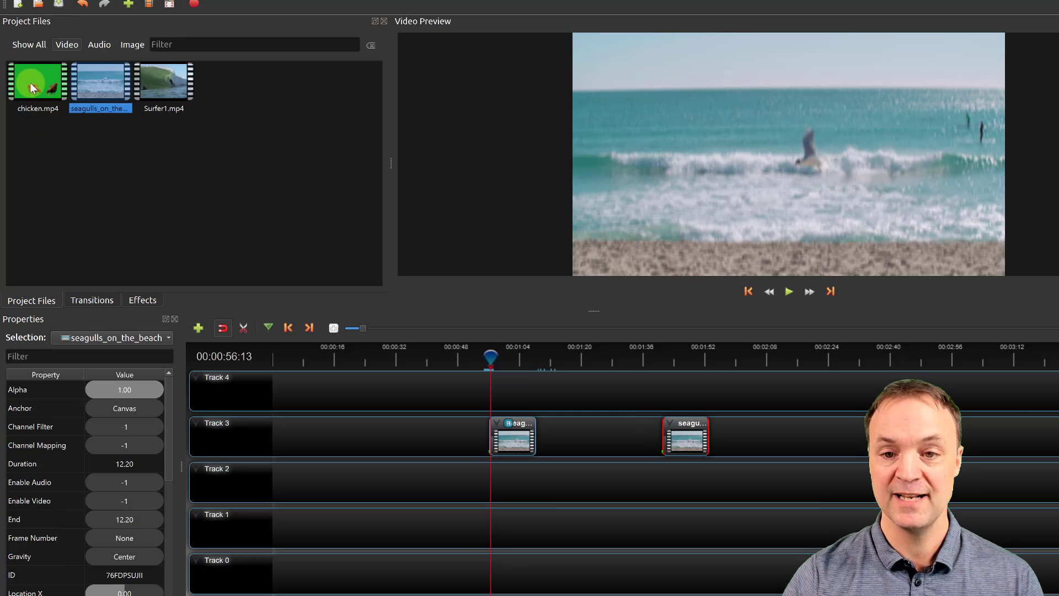
left_click_drag(30, 81, 639, 396)
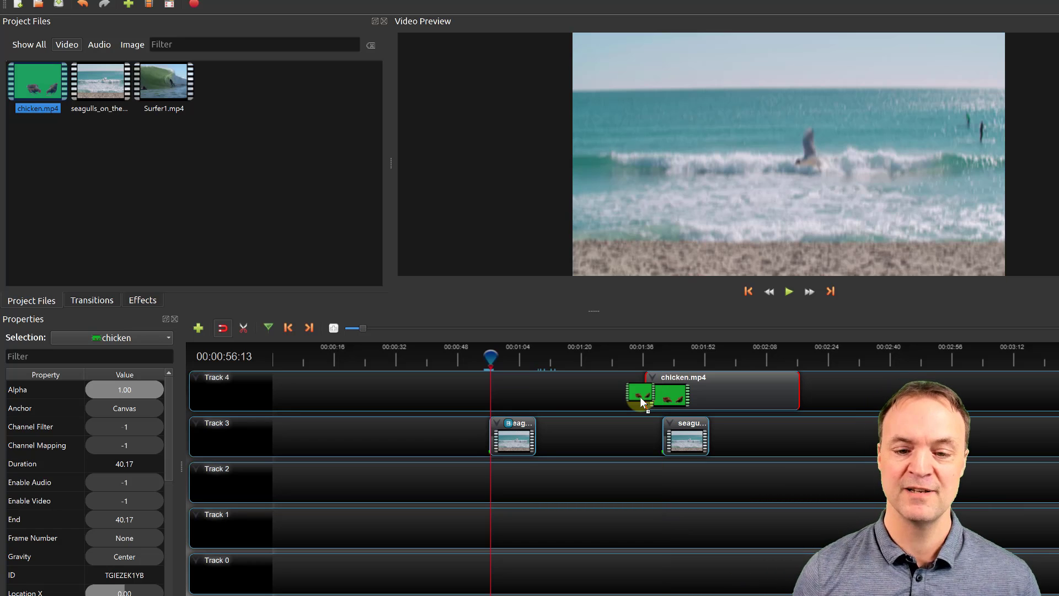
left_click(689, 353)
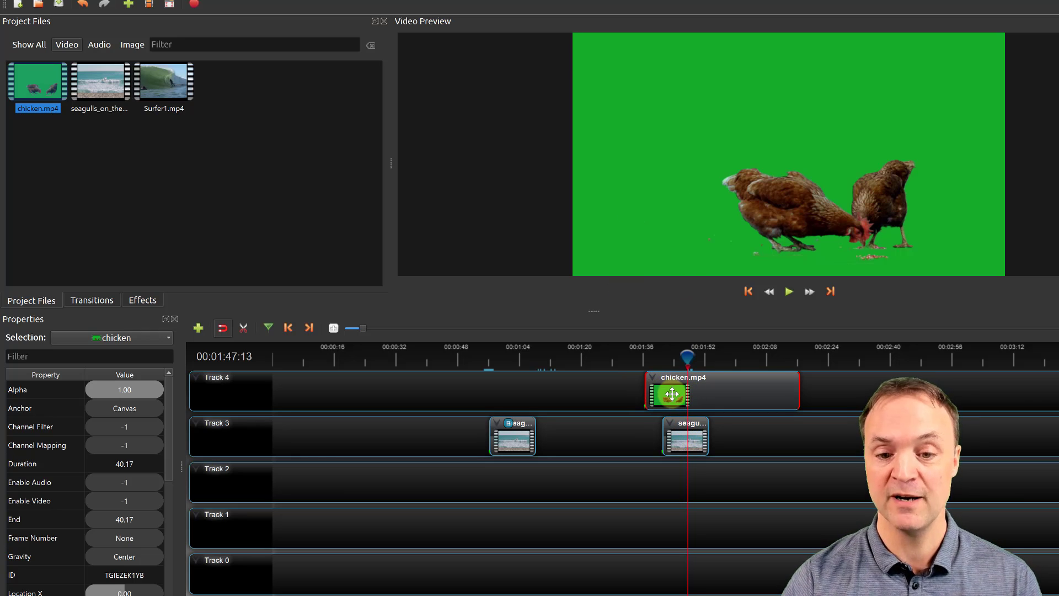
Apply the Chroma Key (Greenscreen) effect to the chicken.mp4 clip on Track 4.
left_click(143, 301)
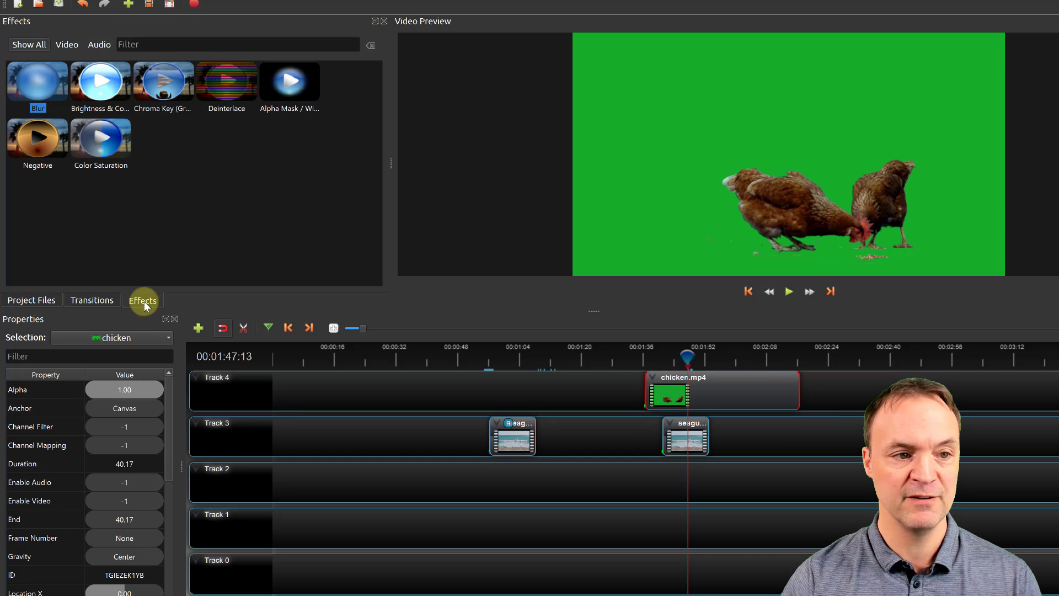
left_click_drag(165, 86, 657, 346)
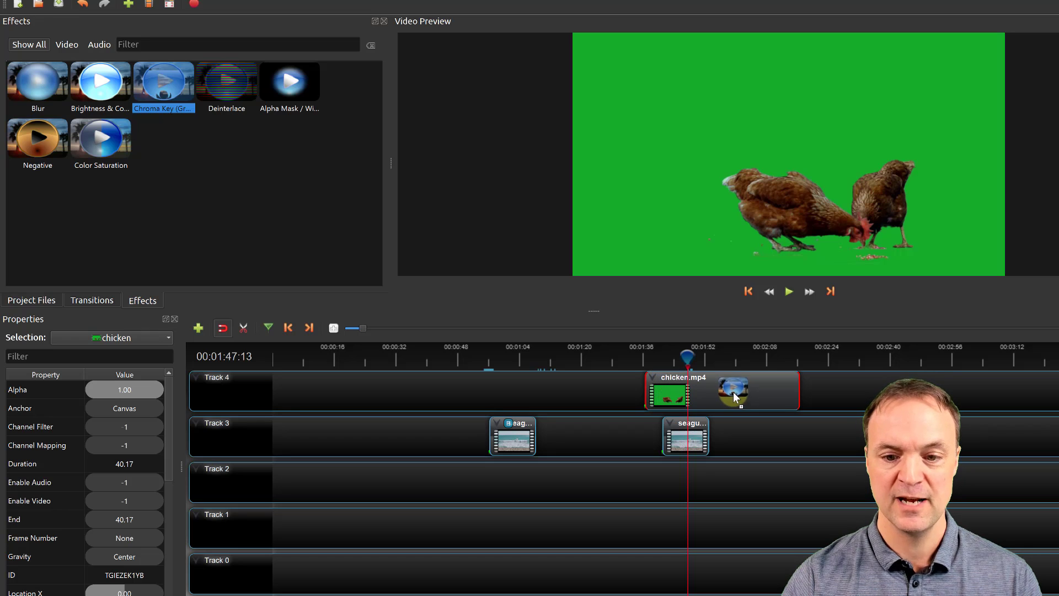
left_click_drag(725, 394, 696, 392)
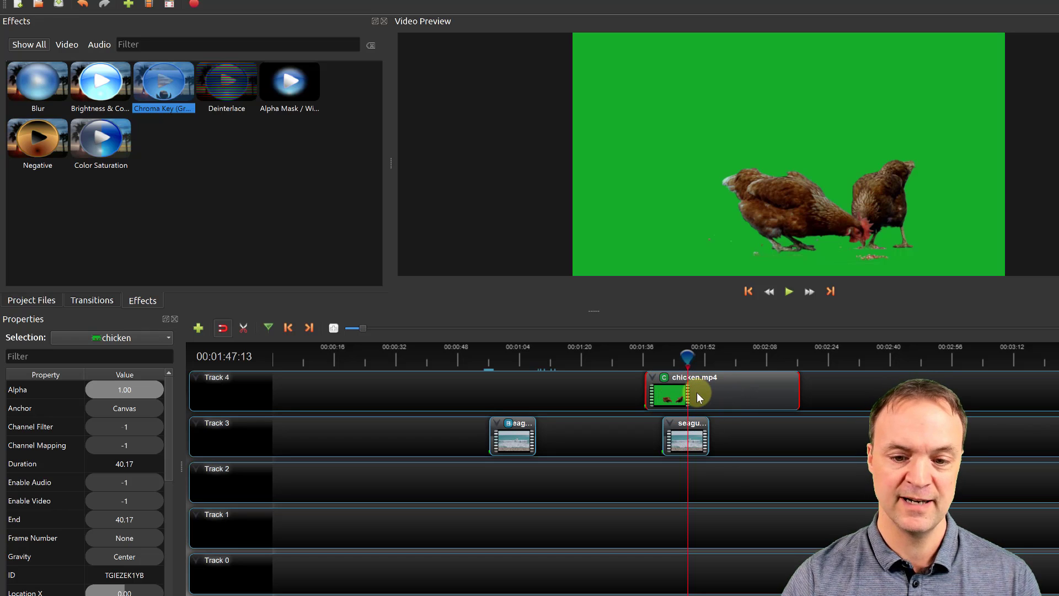
Set the Key Color of the chicken clip's Chroma Key effect to the green sampled from the preview background, #17ac2c.
left_click(663, 380)
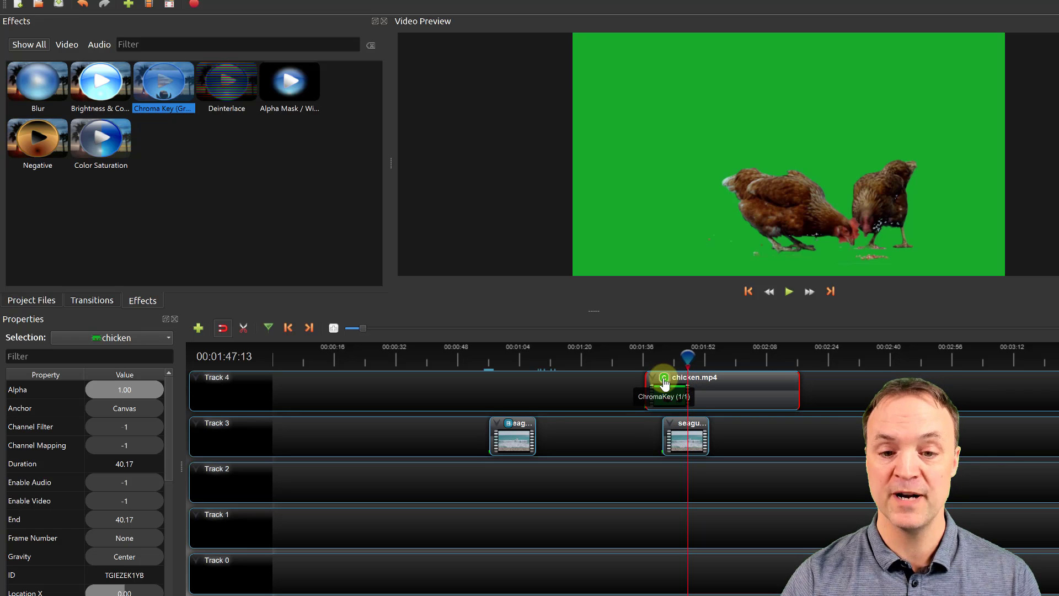
left_click(663, 379)
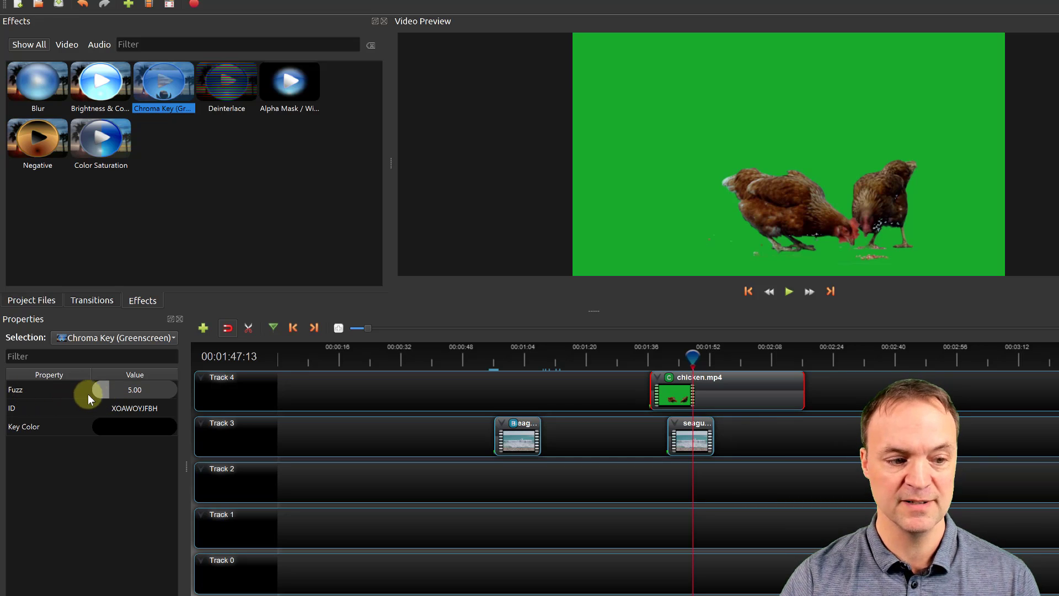
double_click(129, 427)
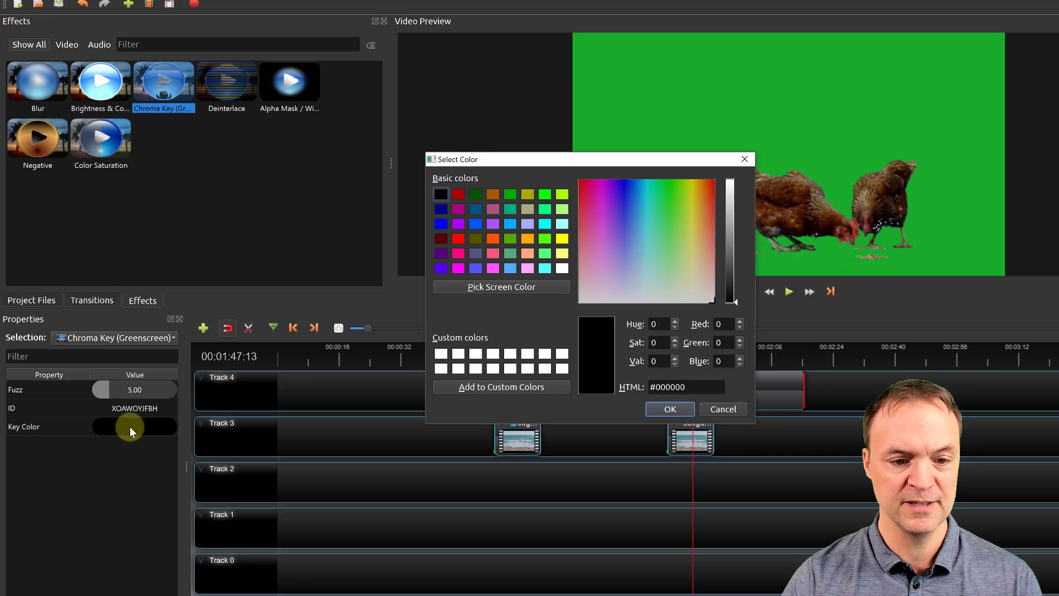
left_click(495, 287)
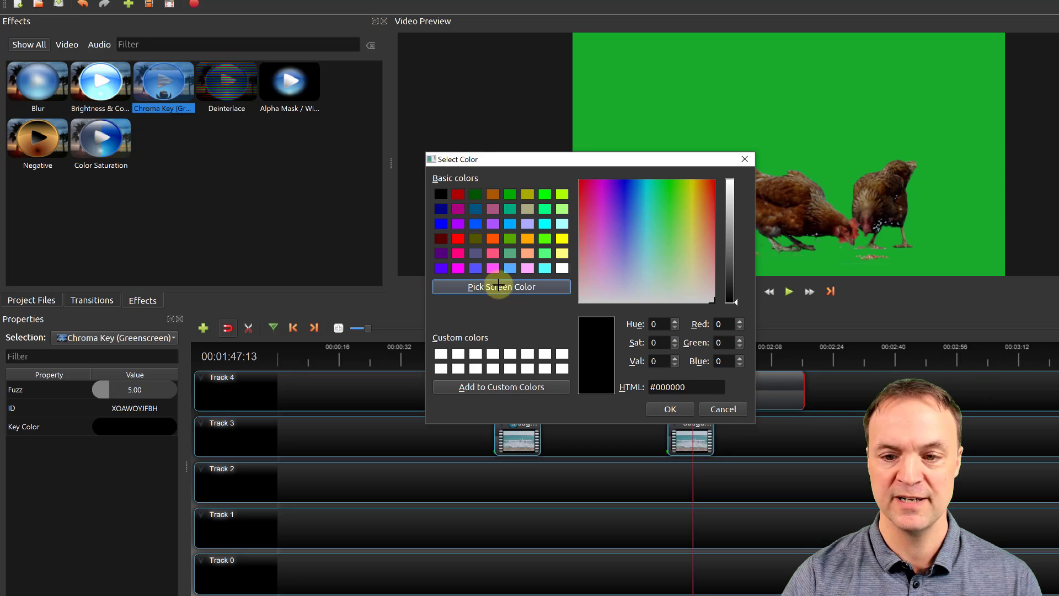
left_click(847, 214)
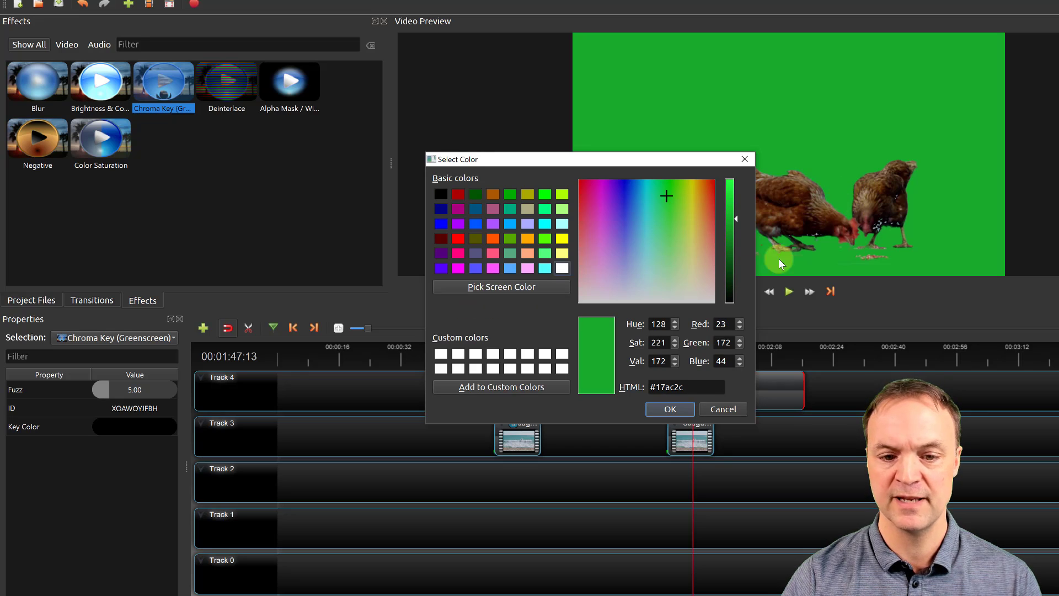
left_click(667, 410)
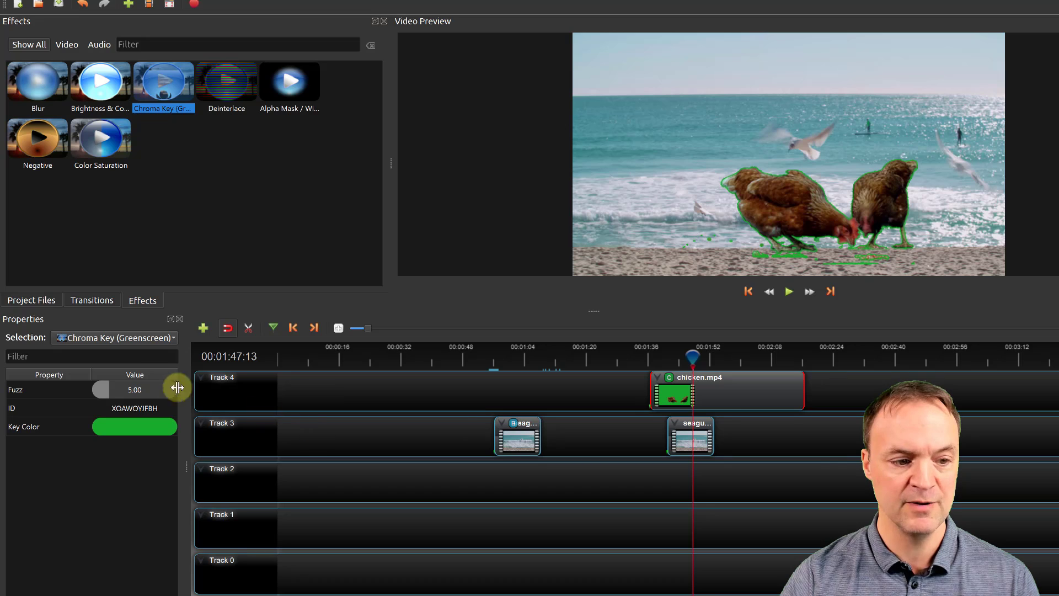
Set the Chroma Key effect's Fuzz to 100.
left_click_drag(111, 389, 112, 389)
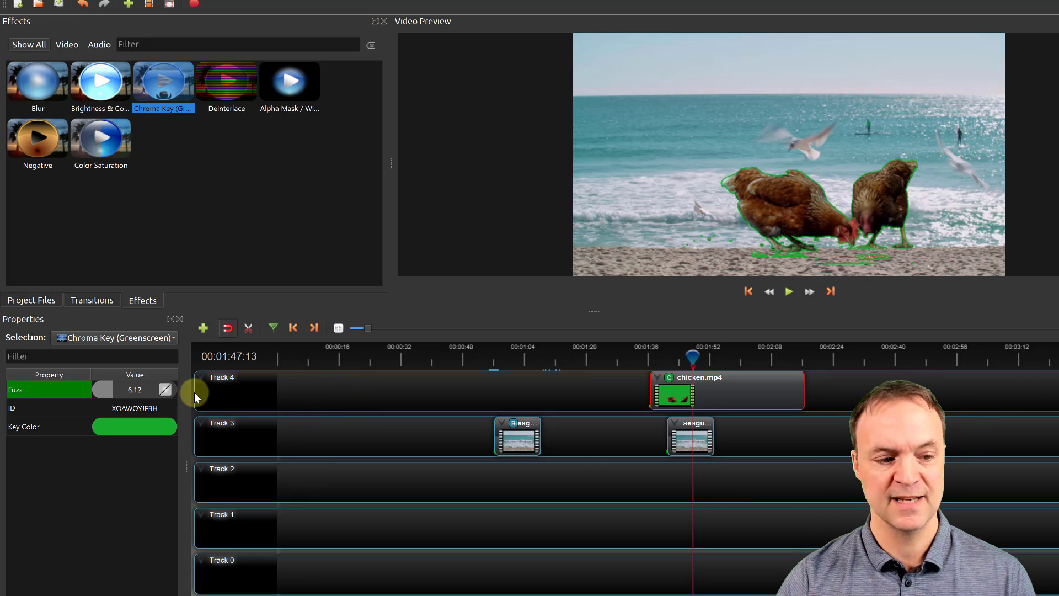
double_click(130, 390)
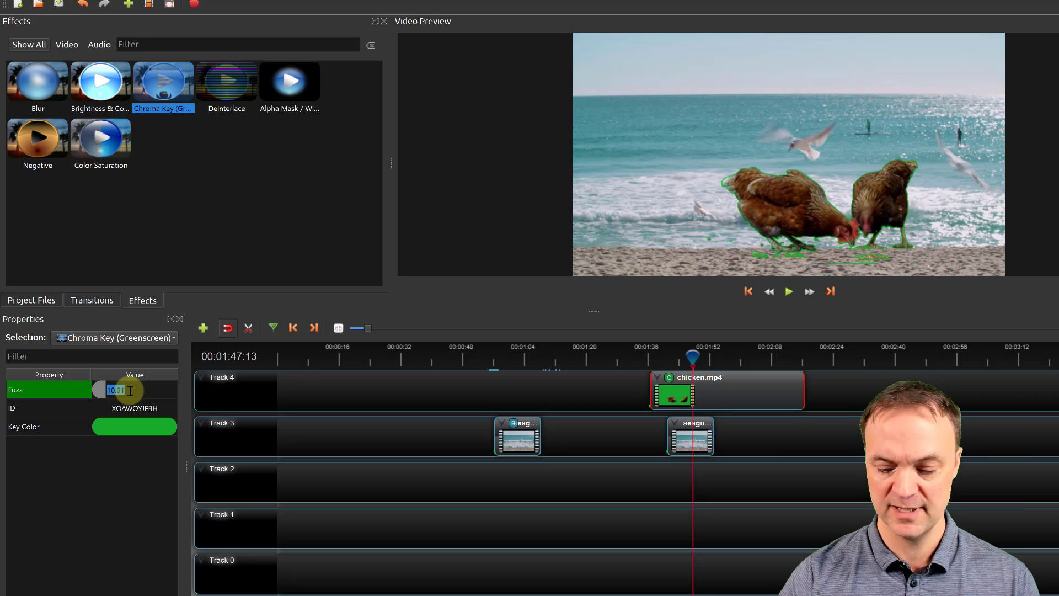
type("100")
key("Return")
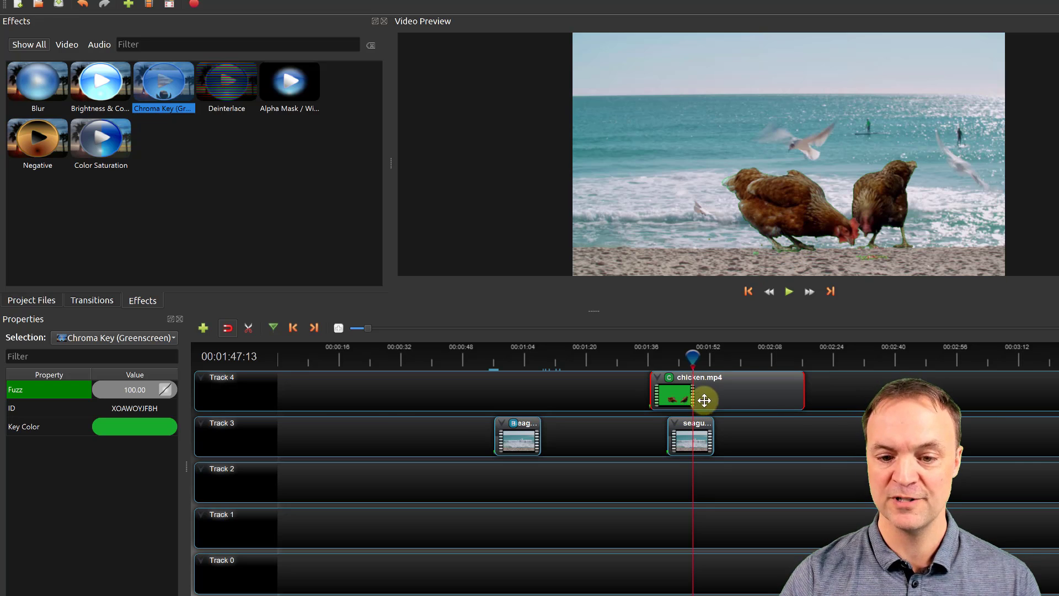
Transform the chicken clip to about half the frame width with the chickens on the beach sand, and preview the composite.
right_click(724, 392)
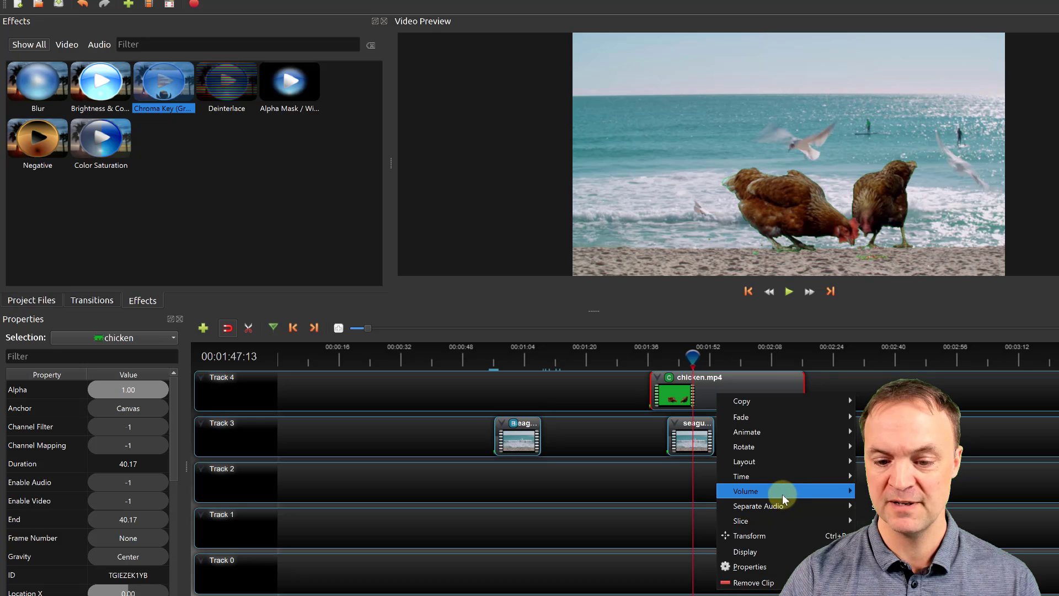
left_click(832, 533)
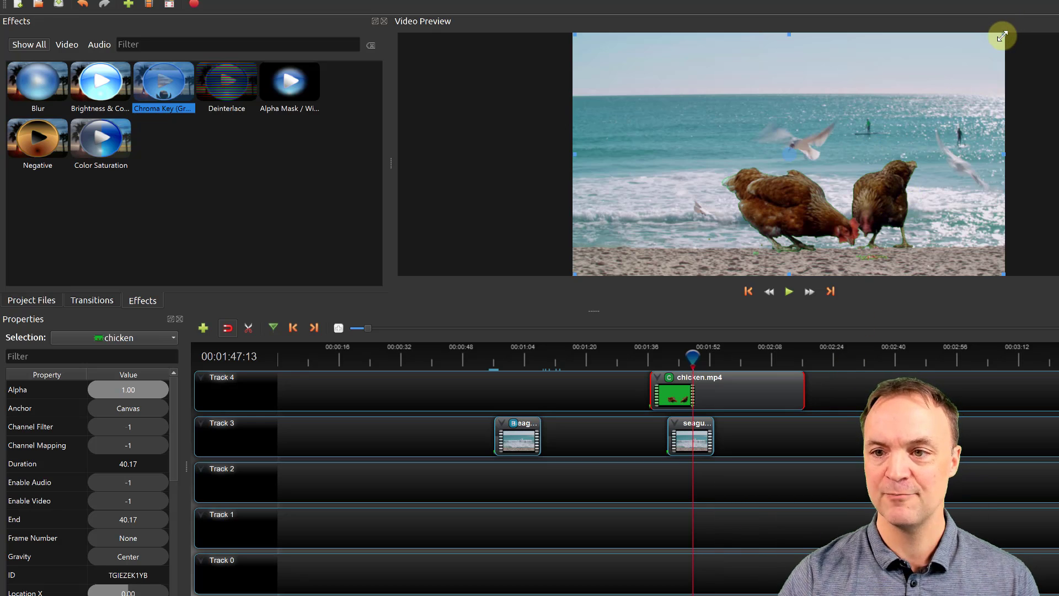
left_click_drag(952, 88, 811, 184)
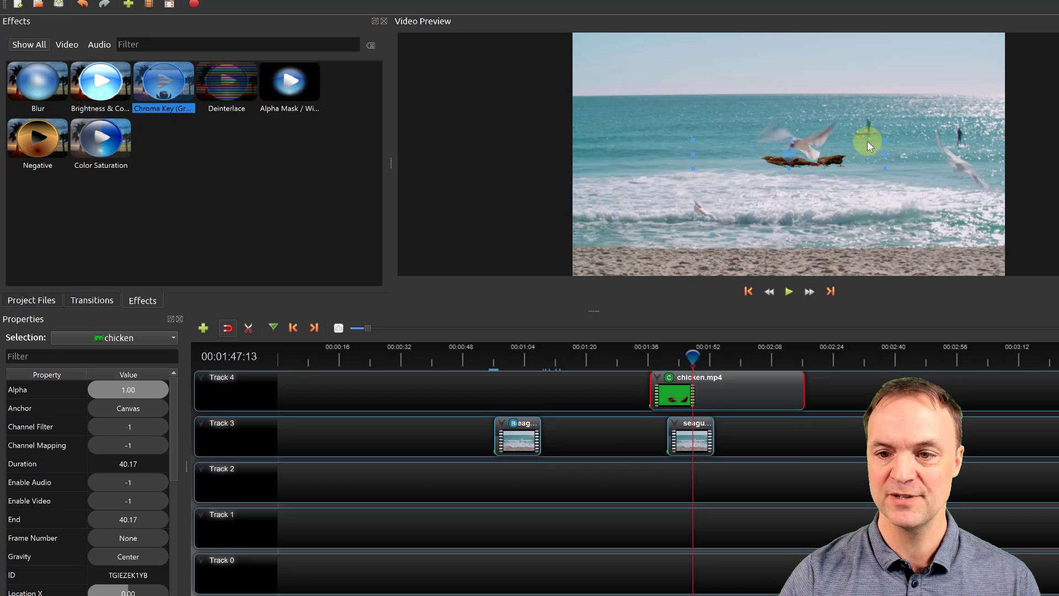
left_click_drag(902, 108, 899, 112)
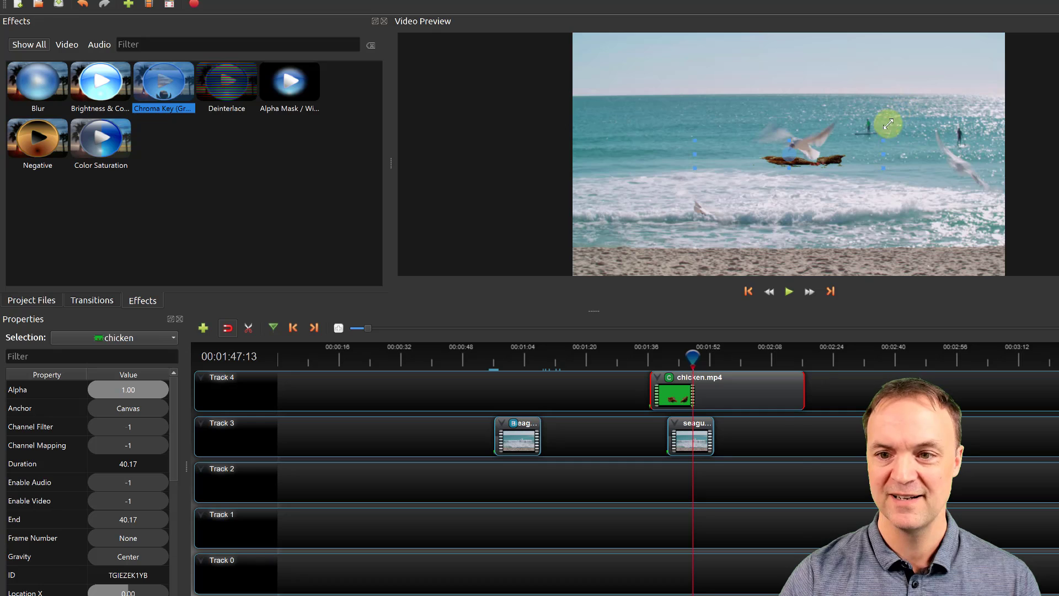
left_click_drag(789, 155, 795, 226)
left_click(790, 291)
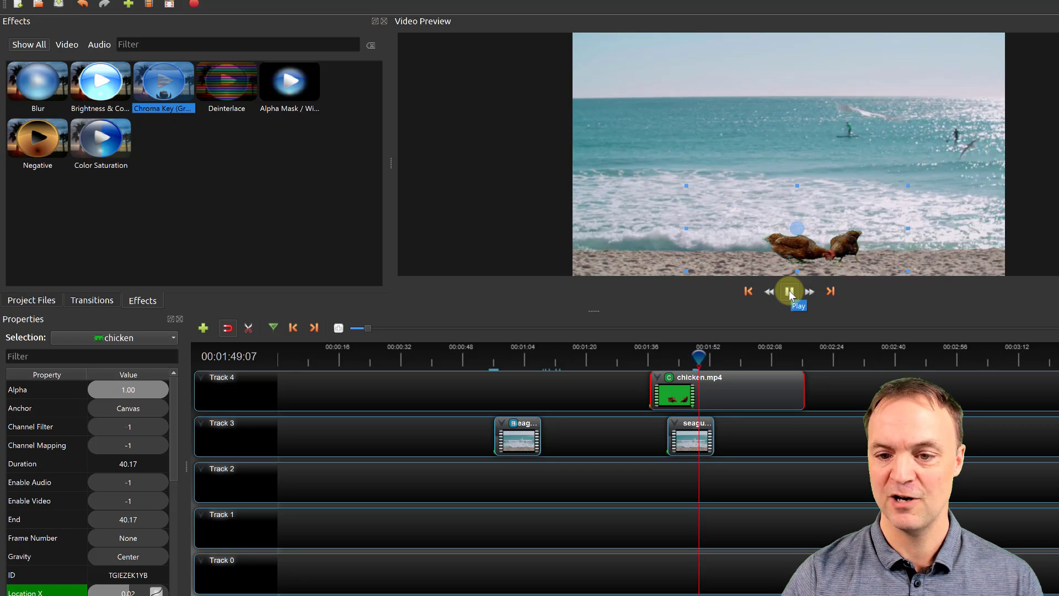
left_click(792, 291)
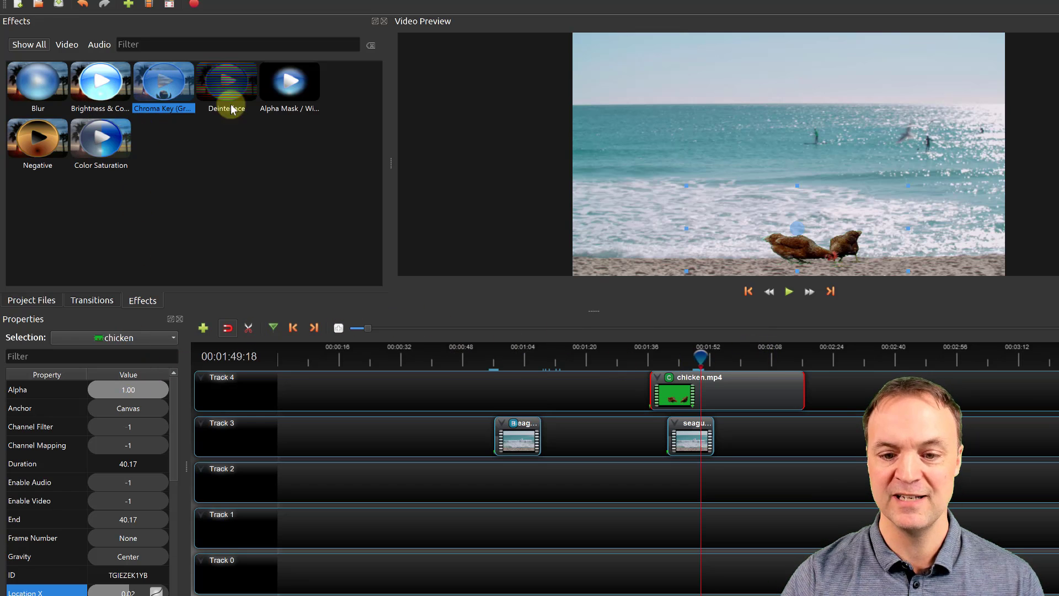
left_click_drag(155, 81, 711, 393)
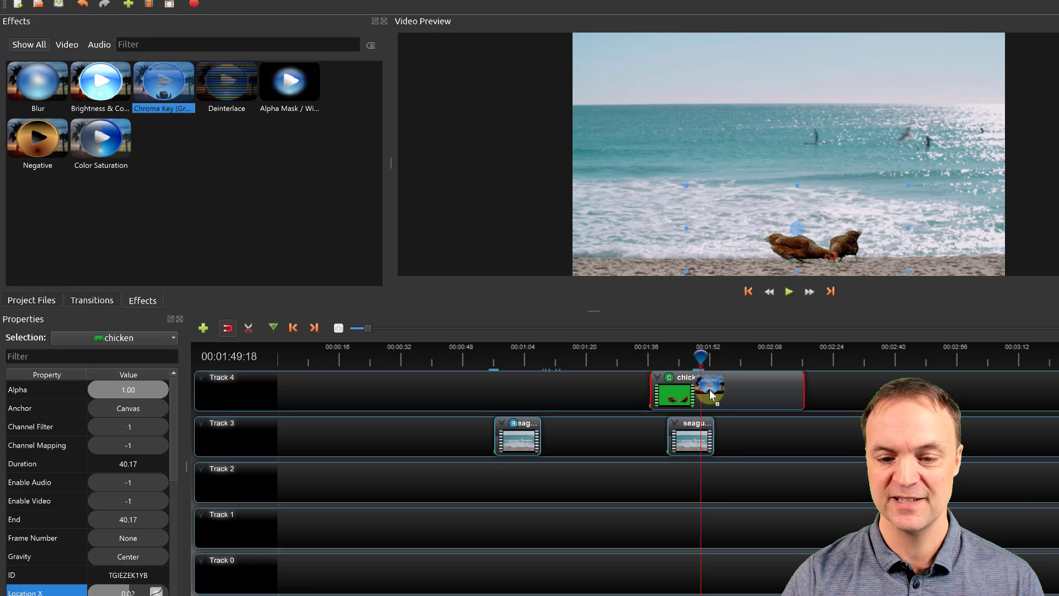
left_click_drag(706, 394, 715, 396)
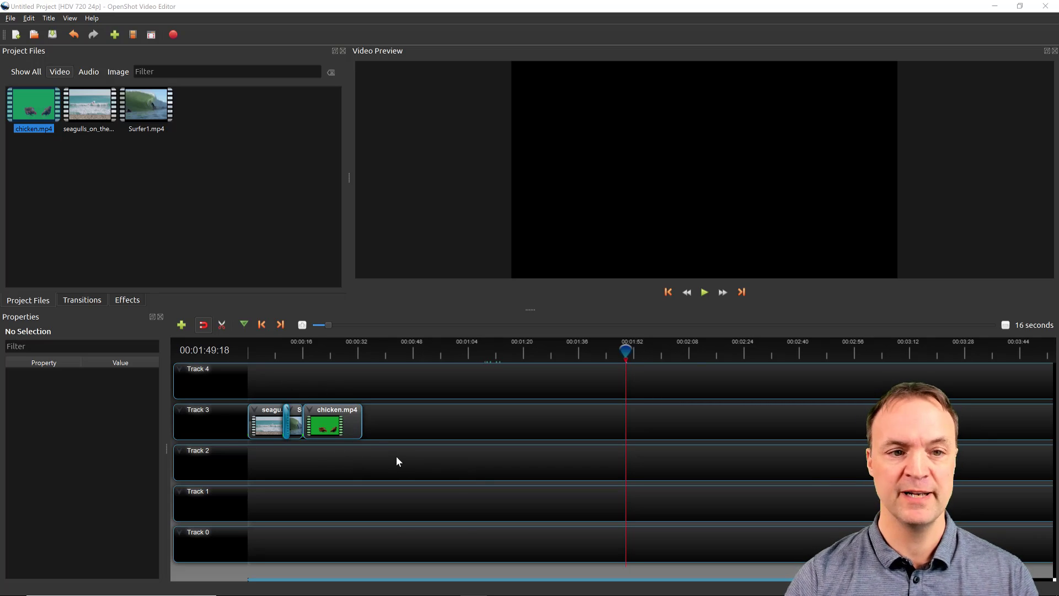
Start a video export of the project and name the file Example 1, keeping the default folder.
left_click(172, 37)
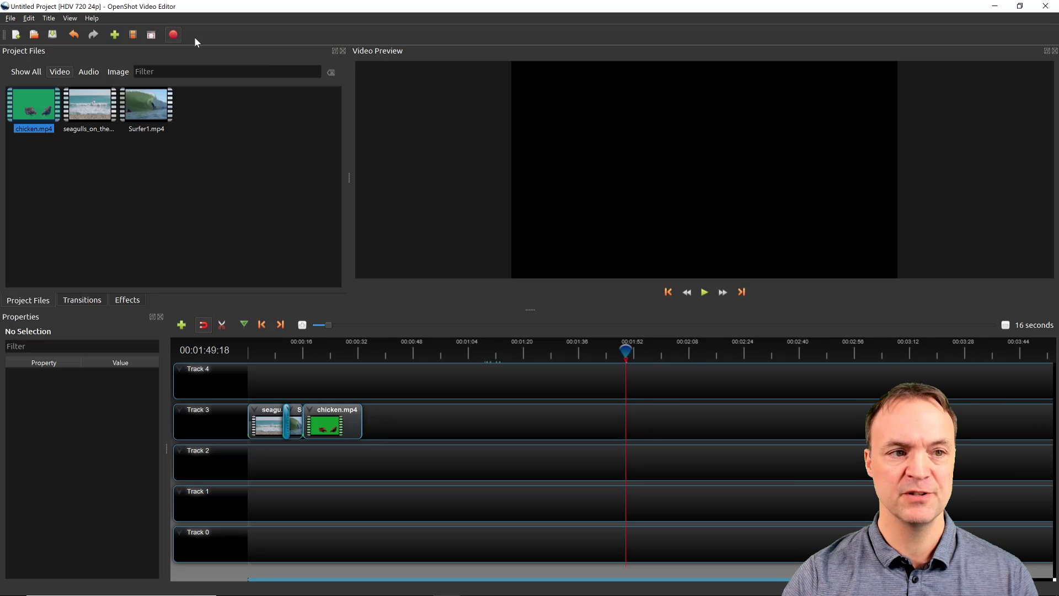
left_click_drag(533, 196, 403, 189)
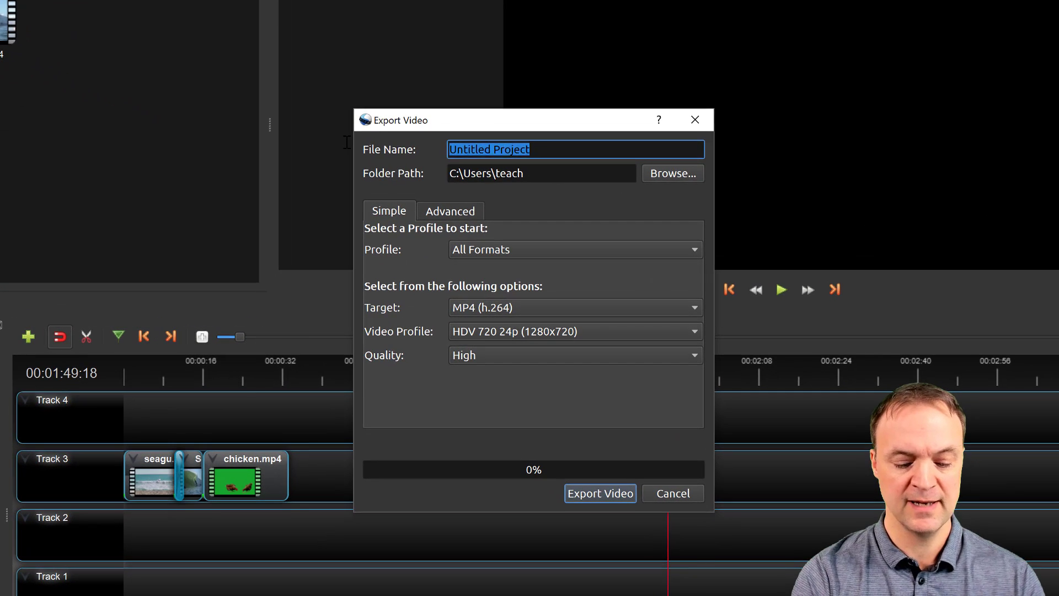
type("Example 1")
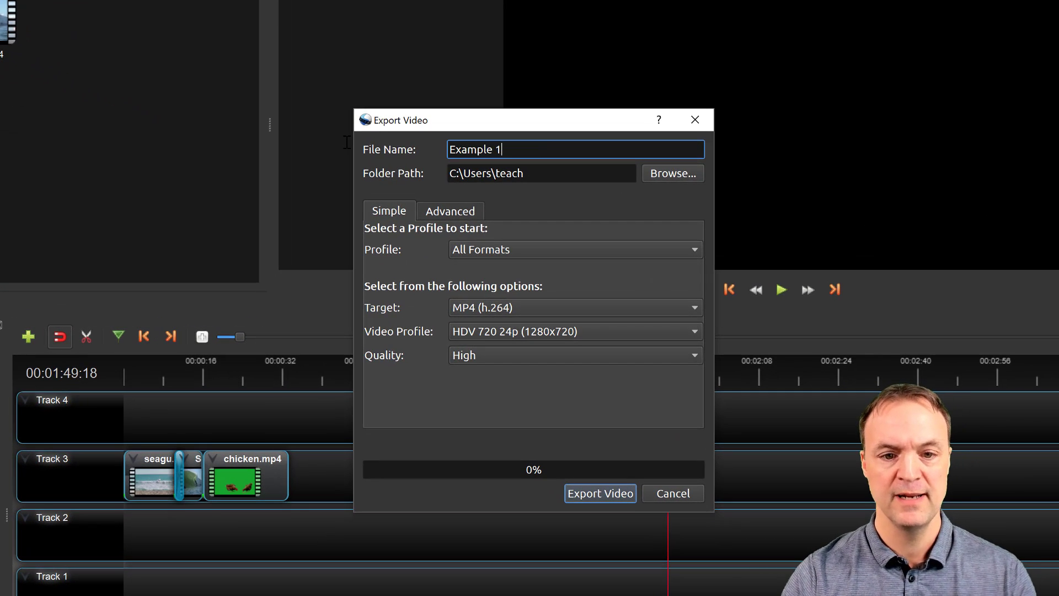
left_click(669, 177)
left_click(830, 135)
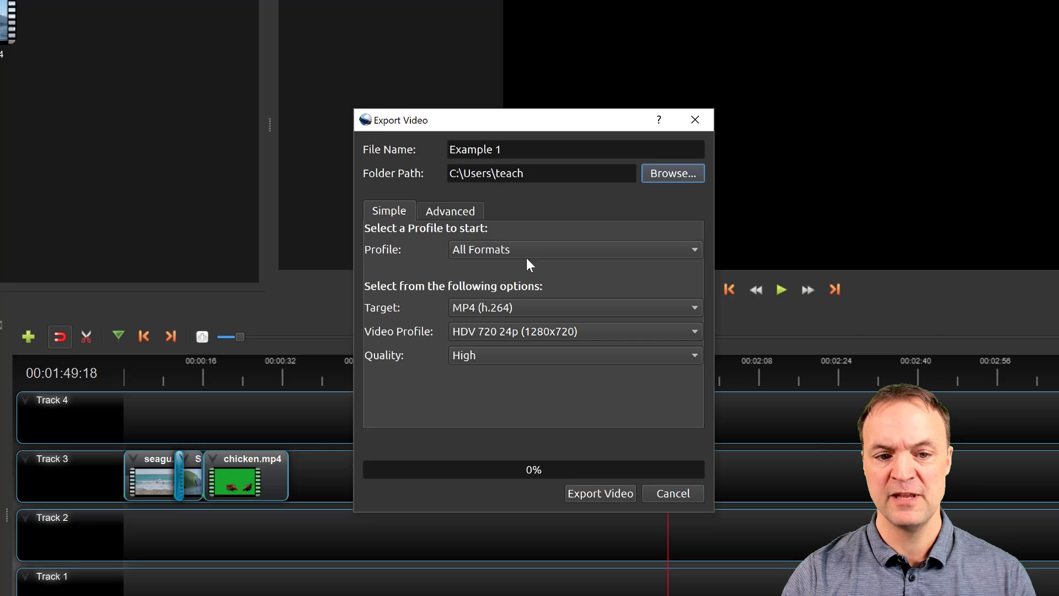
Review the export options and export the video using All Formats, MP4 (h.264), HDV 720 24p (1280x720) and High quality.
left_click(552, 249)
left_click(558, 217)
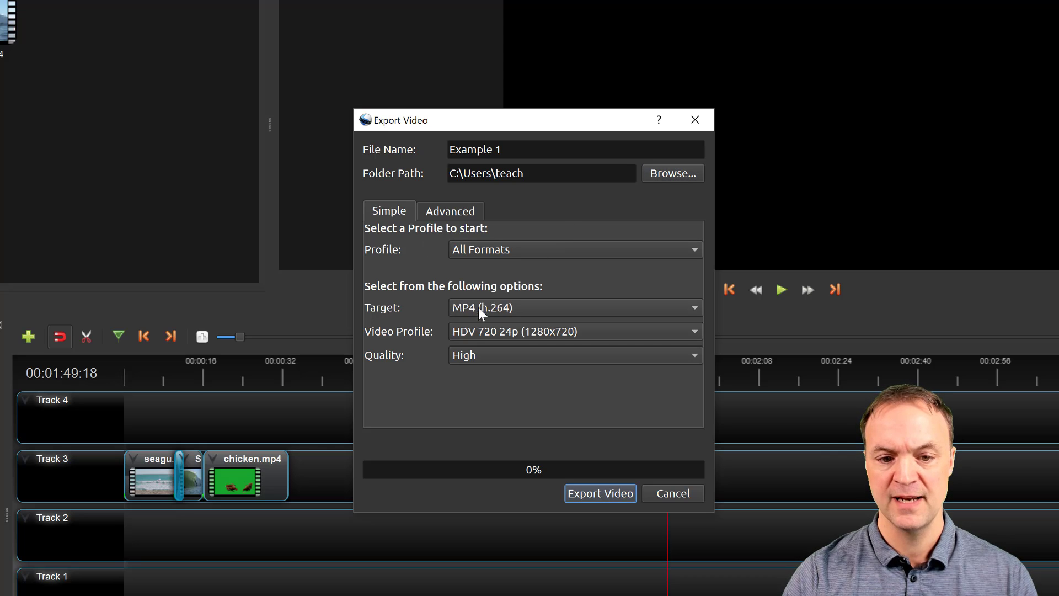
left_click(534, 309)
left_click(414, 322)
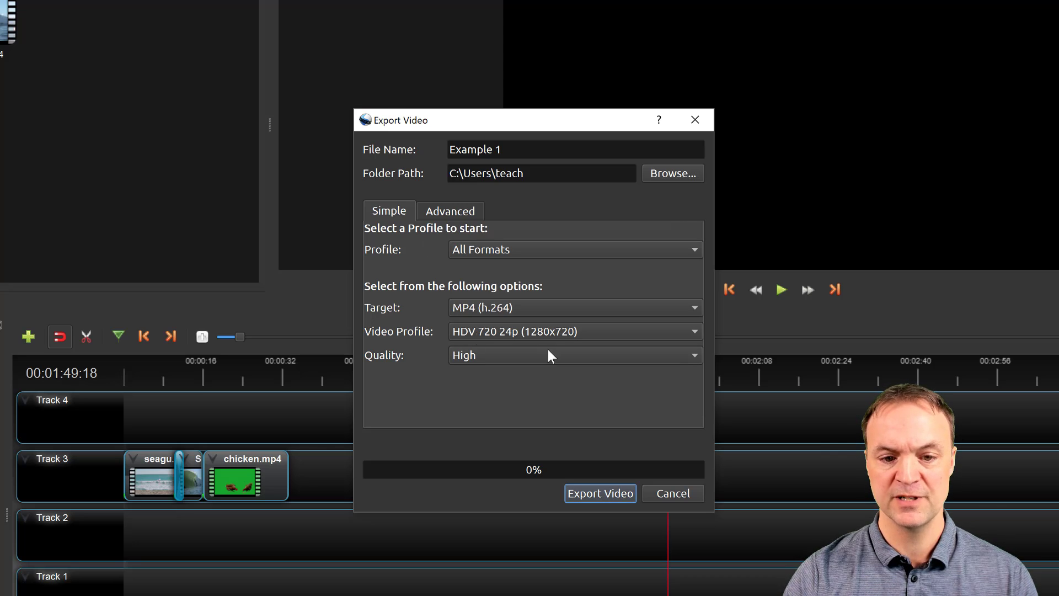
left_click(550, 330)
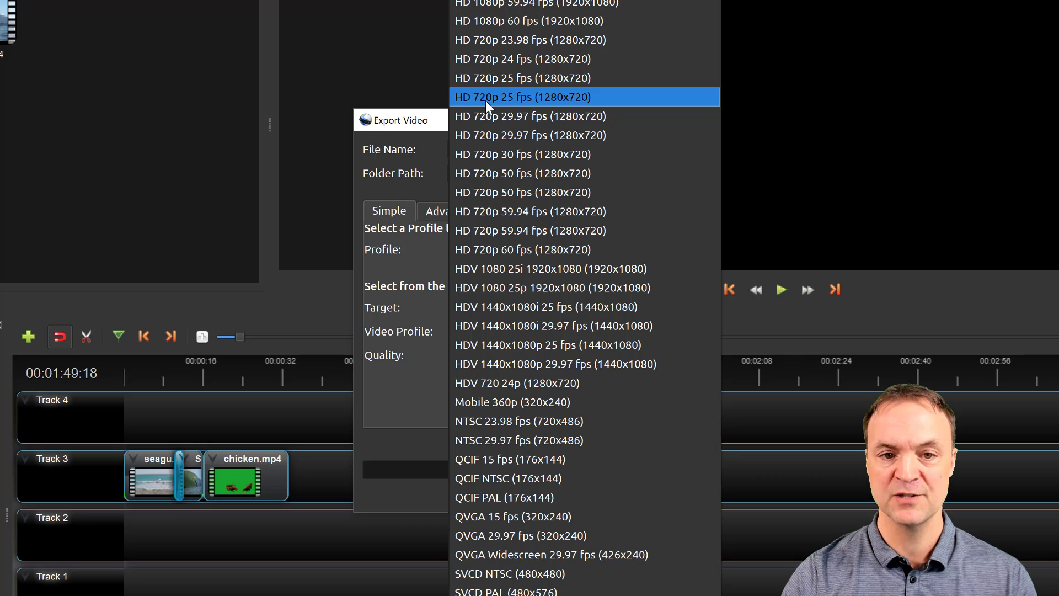
left_click(379, 412)
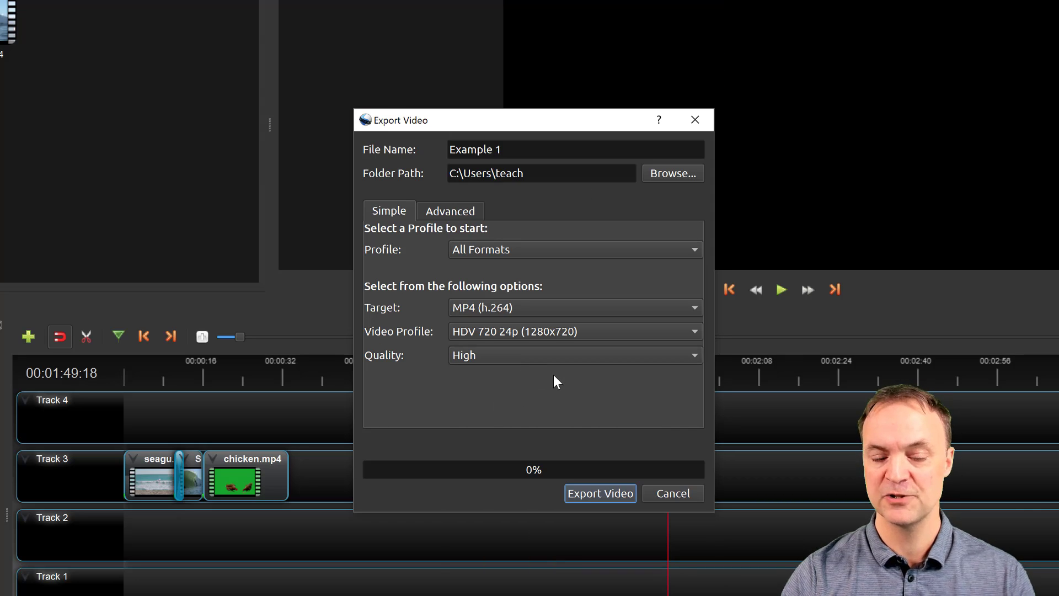
left_click(538, 357)
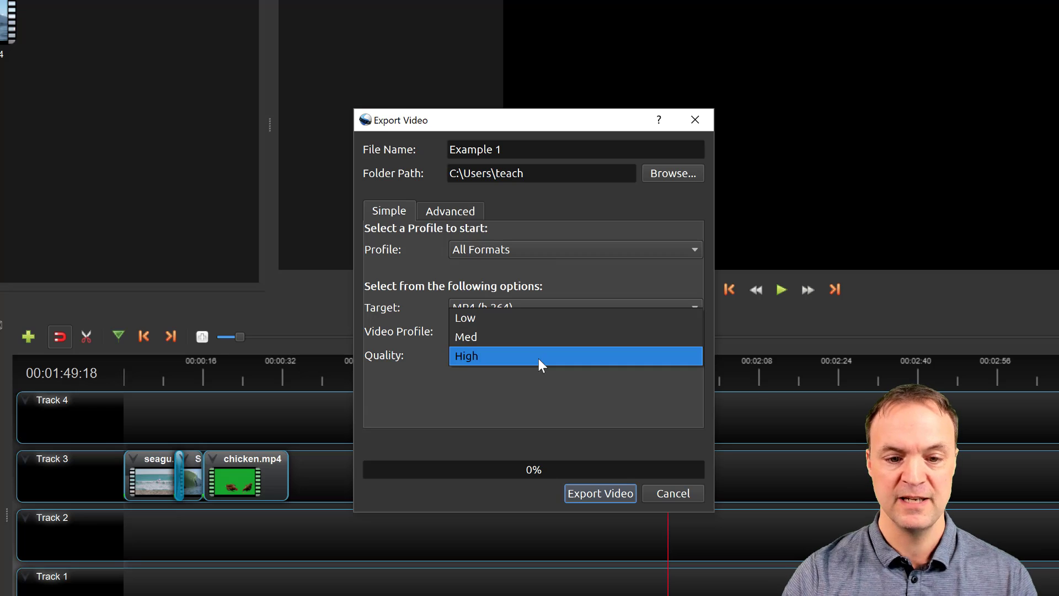
left_click(452, 423)
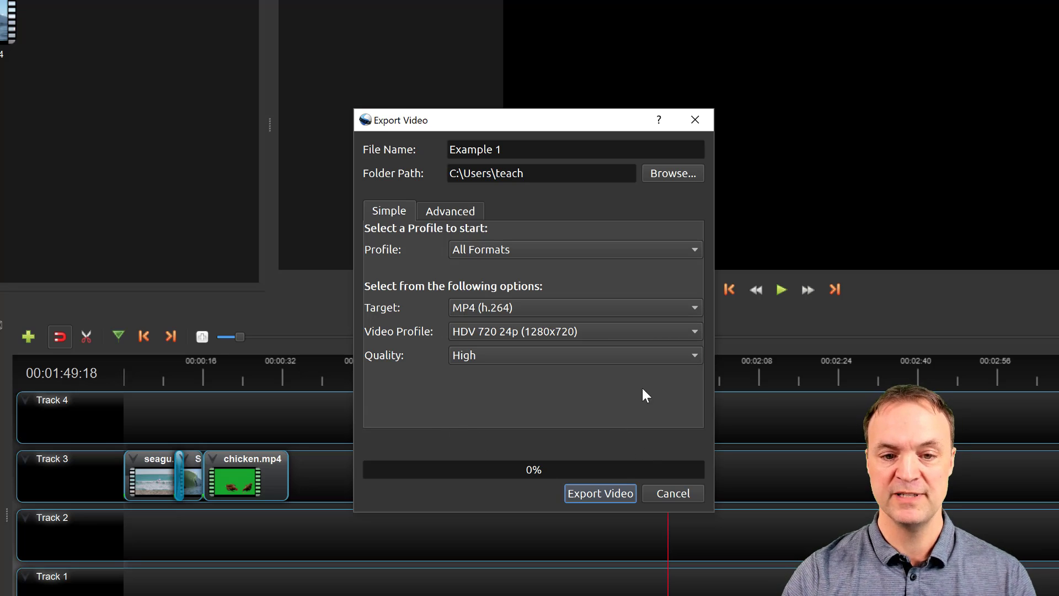
left_click(615, 494)
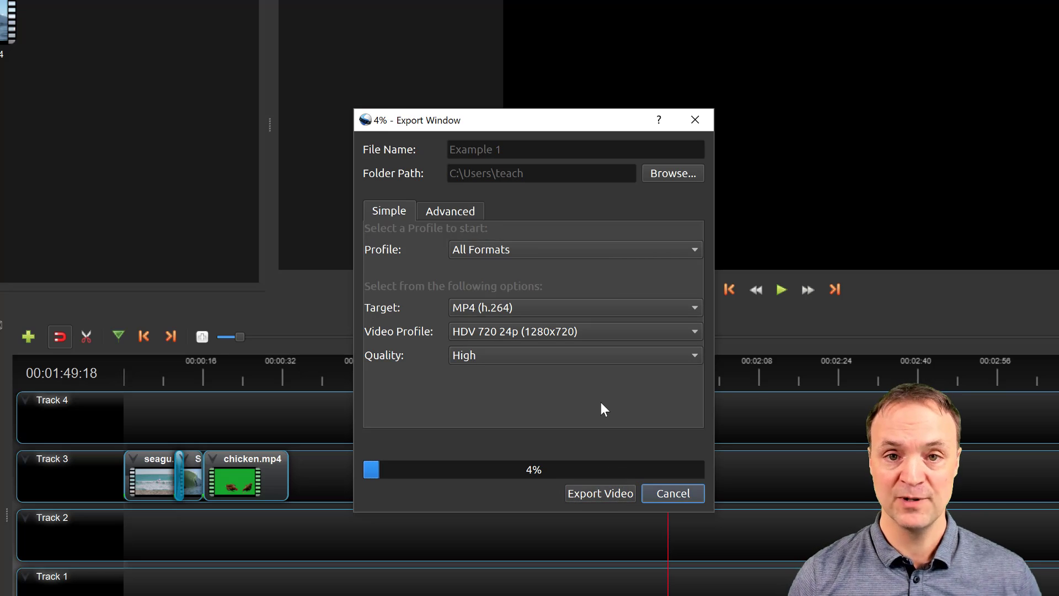